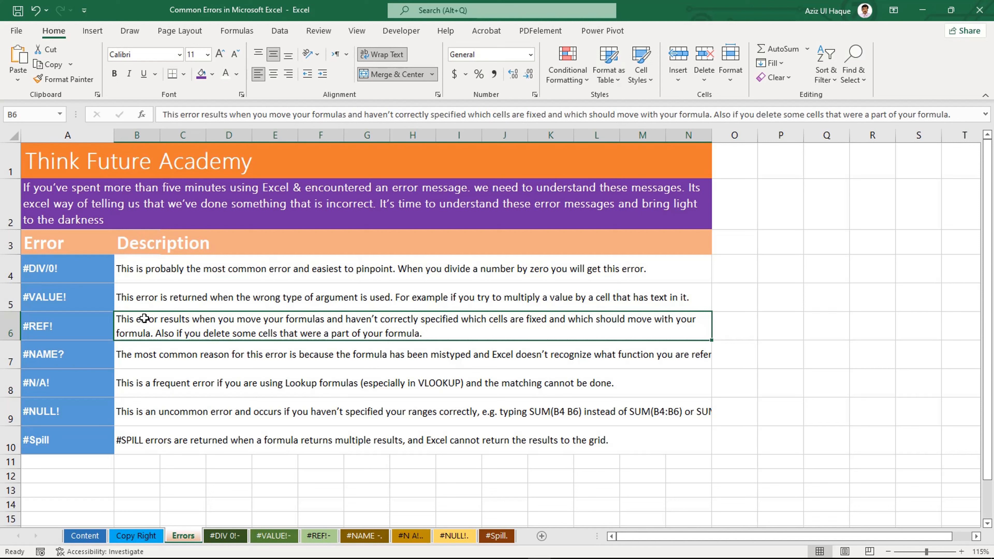
Step: Go through the error types listed on the Errors sheet, from #DIV/0! down to #Spill
click(72, 275)
click(73, 302)
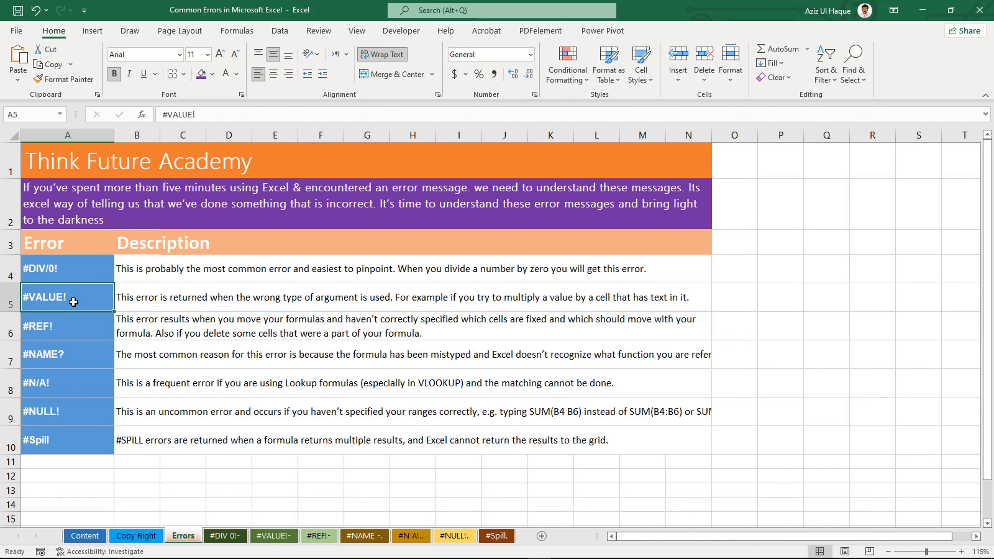
click(66, 339)
click(65, 355)
click(64, 391)
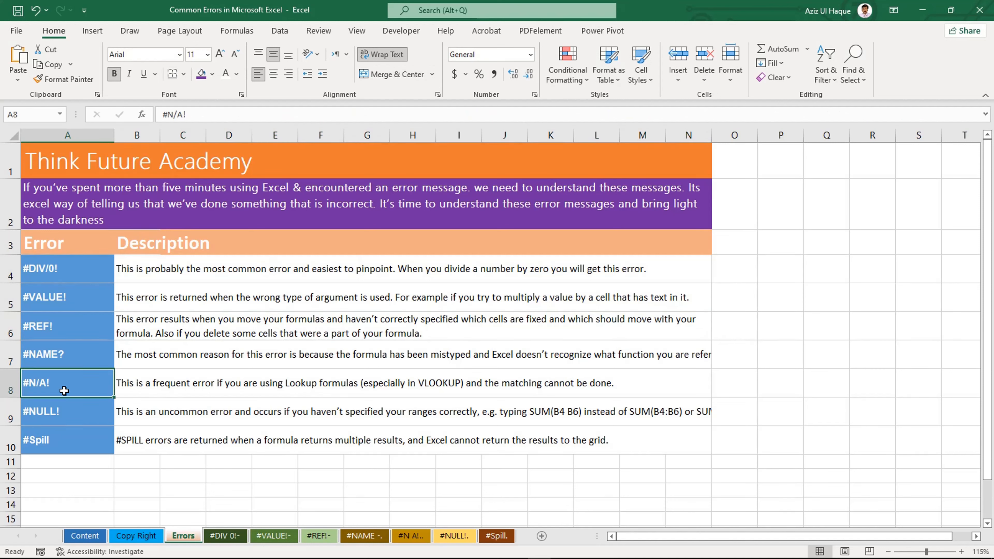
click(63, 411)
click(65, 439)
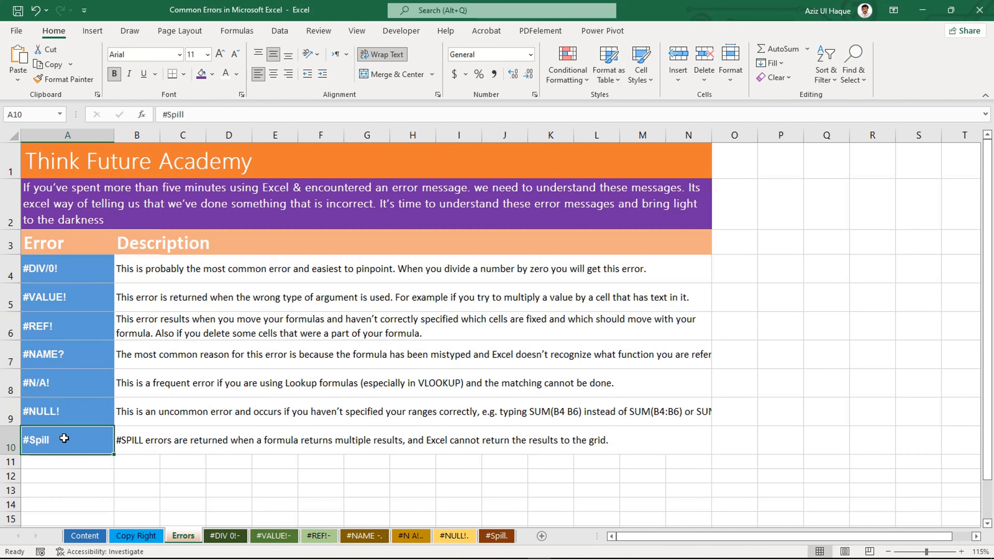
Step: Open the #DIV 0!- sheet and examine the Customer, Sales and PY columns of the first table
click(235, 536)
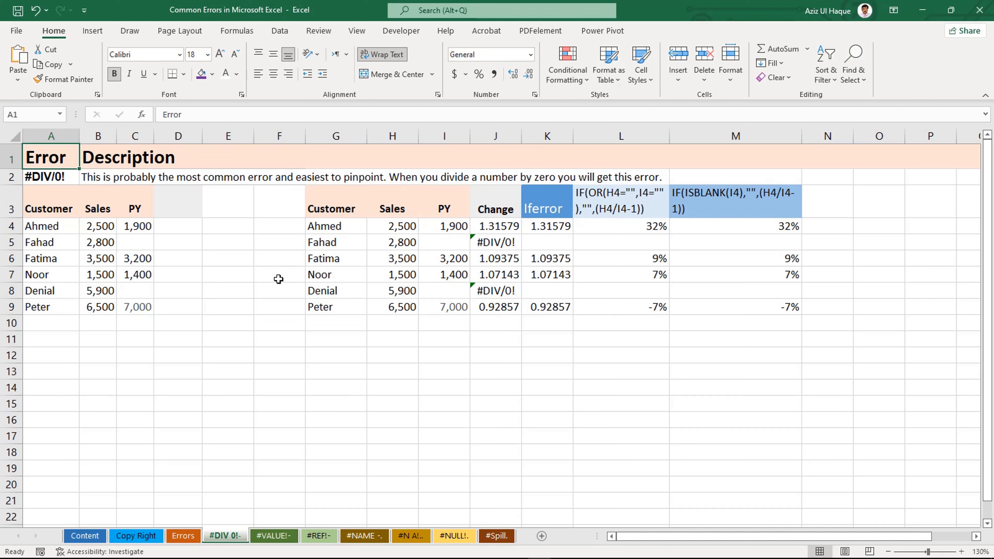
click(251, 270)
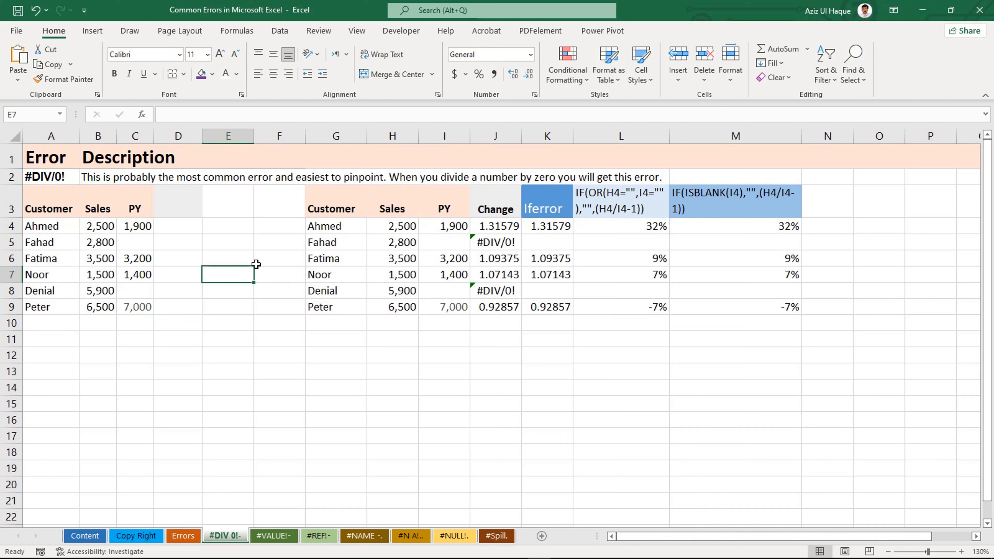
click(73, 229)
click(69, 205)
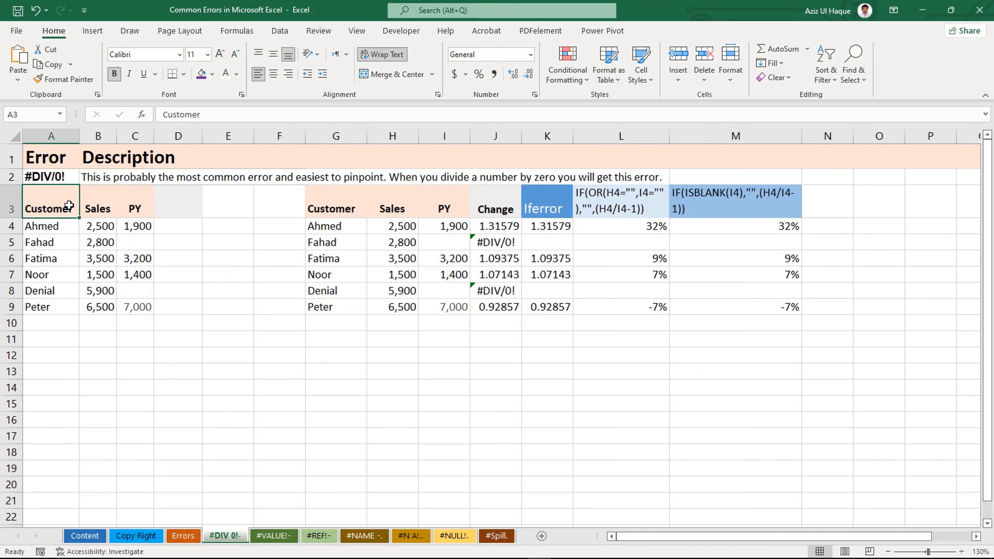
click(103, 209)
click(139, 214)
drag(143, 231, 137, 306)
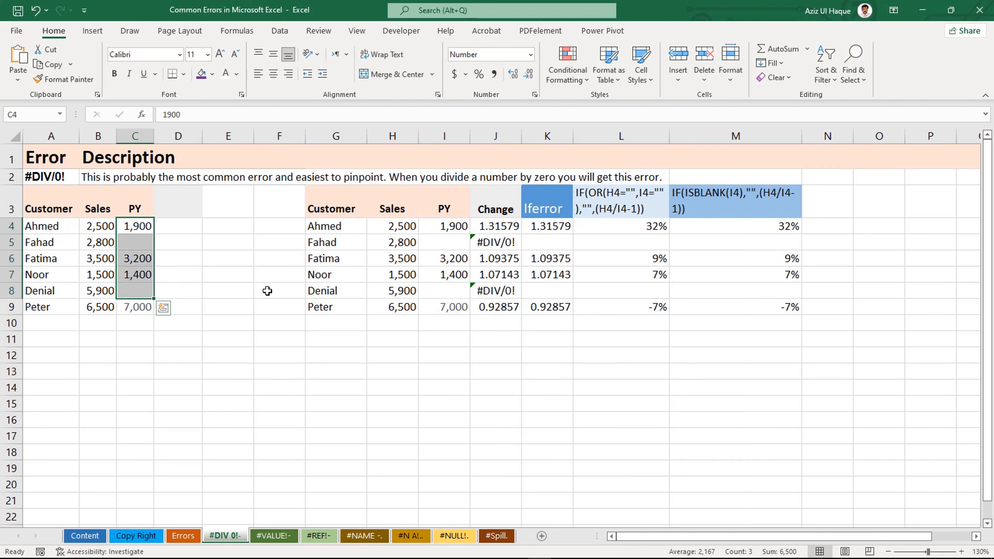
click(279, 290)
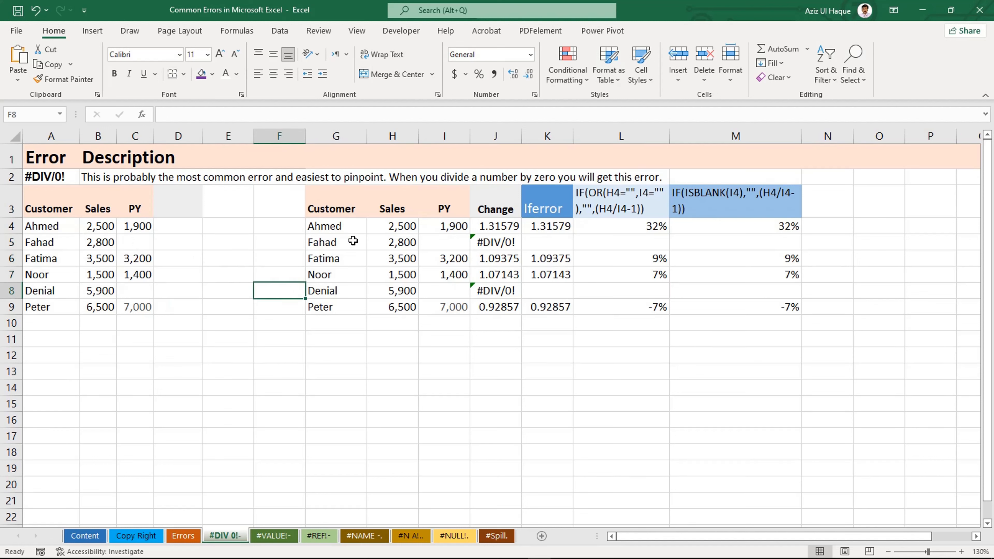
Step: Re-enter the Change formula in cell J4 as =H4/I4, dividing Sales by PY
click(495, 227)
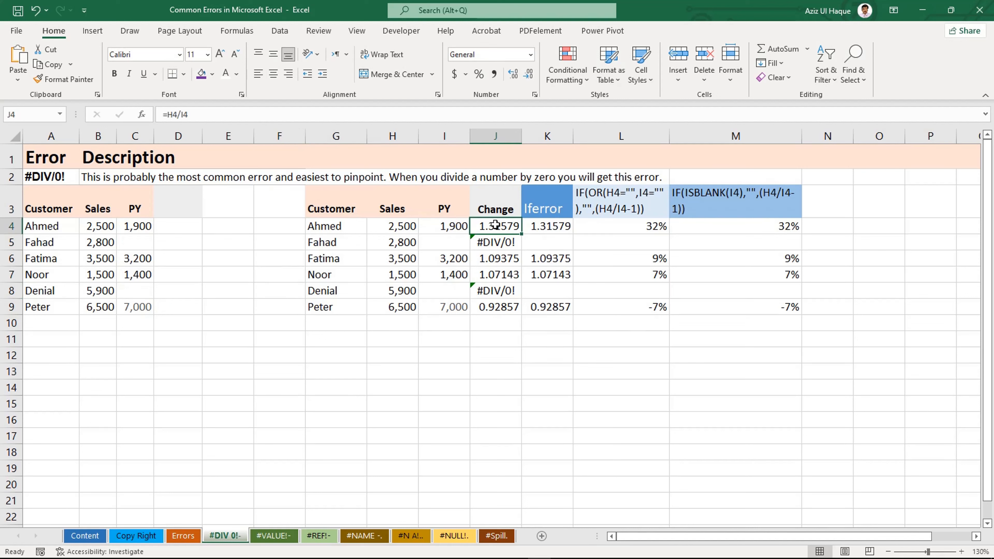
click(406, 231)
click(454, 230)
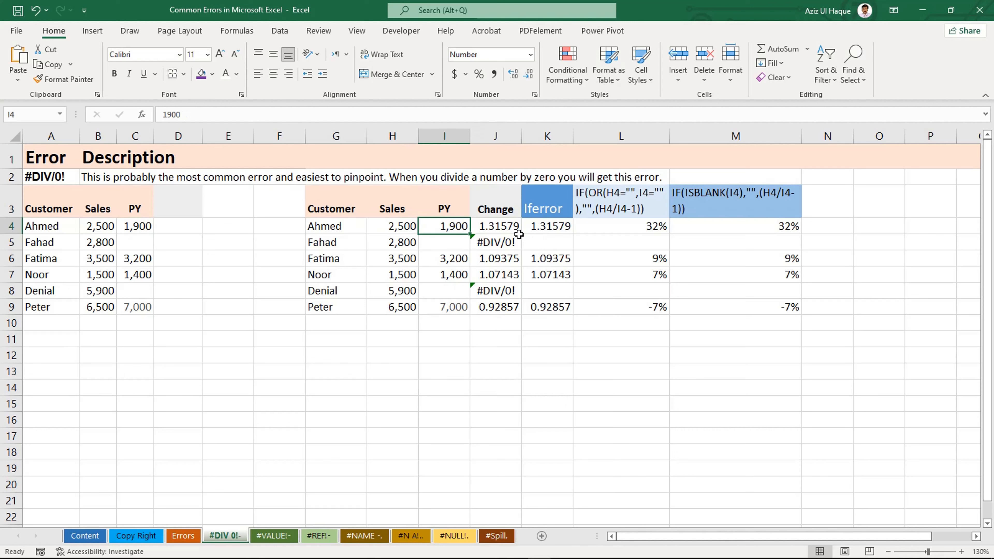
click(496, 227)
text(=)
click(401, 229)
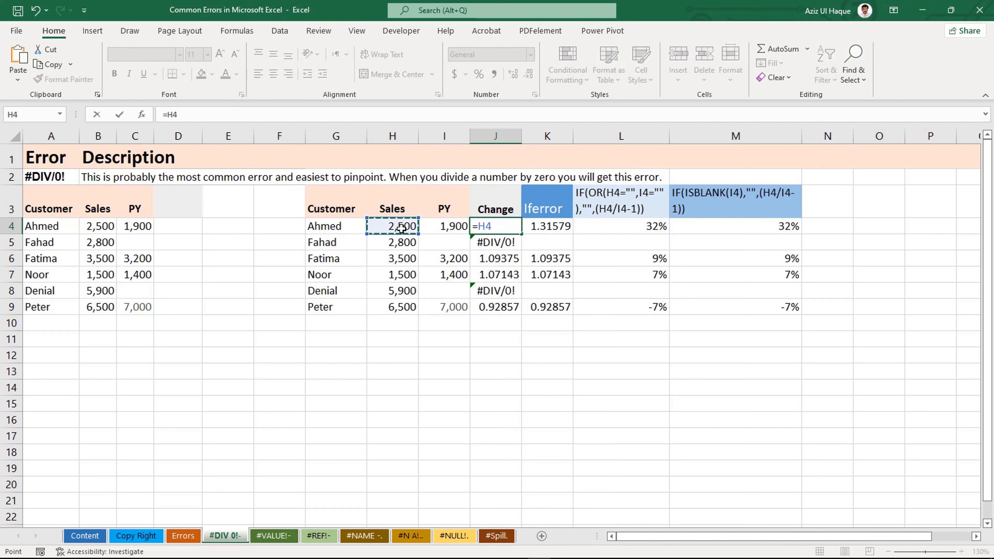
text(/)
click(455, 226)
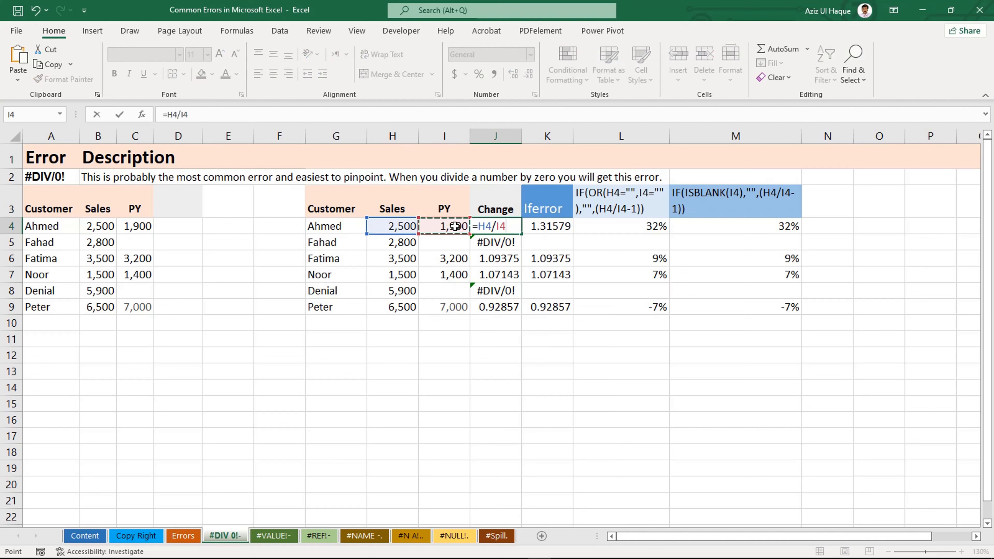
key(Return)
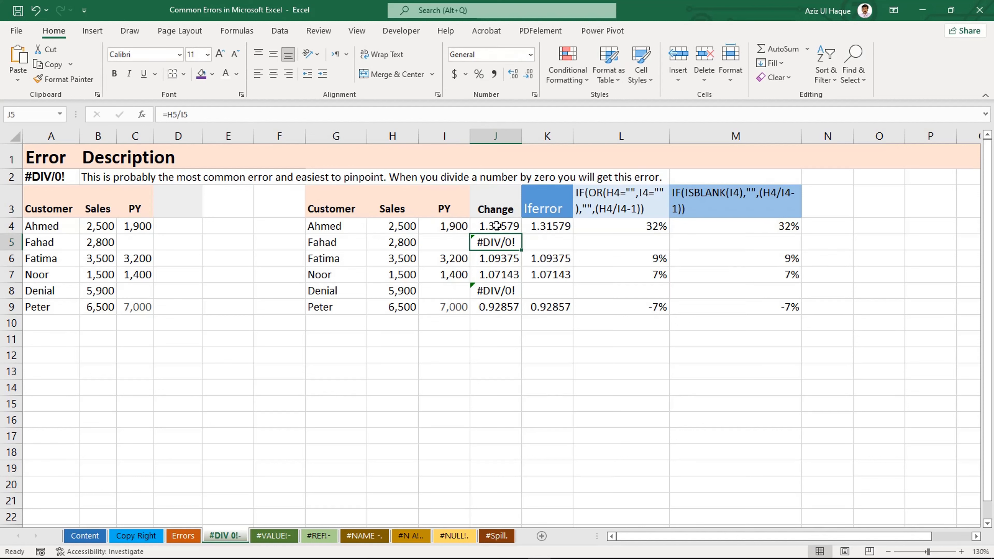
Step: Change the J4 formula to =H4/I4-1, fill it down to J9 and format the range as percentages
click(496, 226)
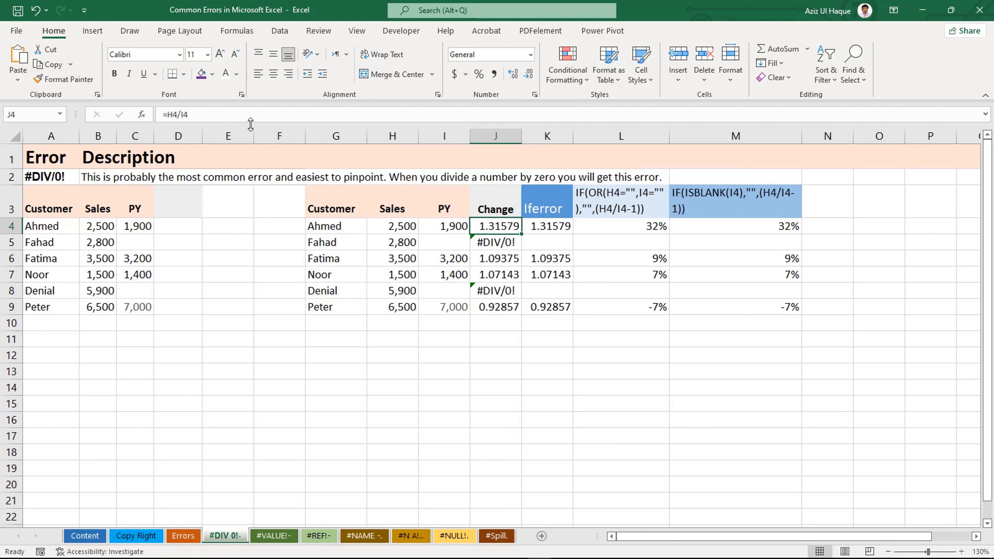
key(F2)
text(-1)
key(Return)
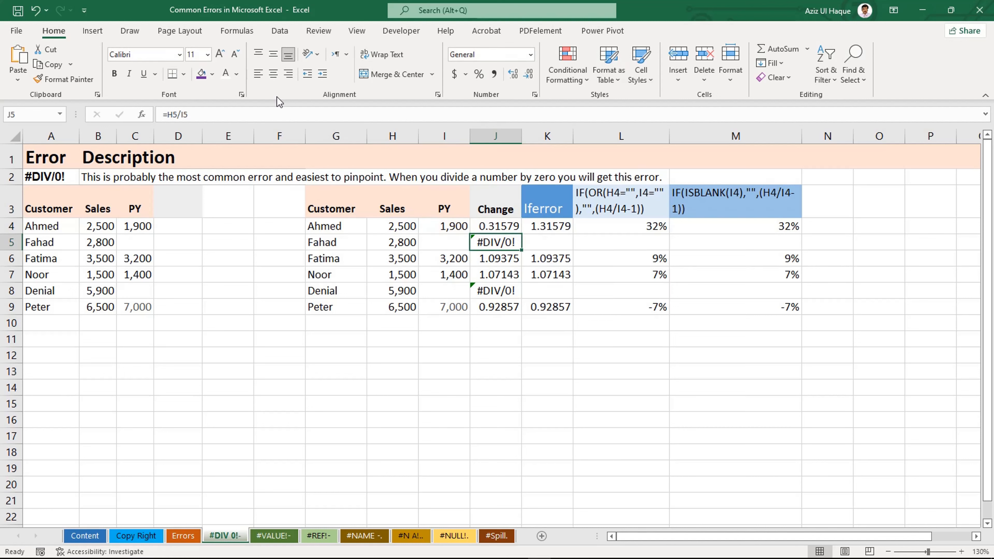
click(489, 226)
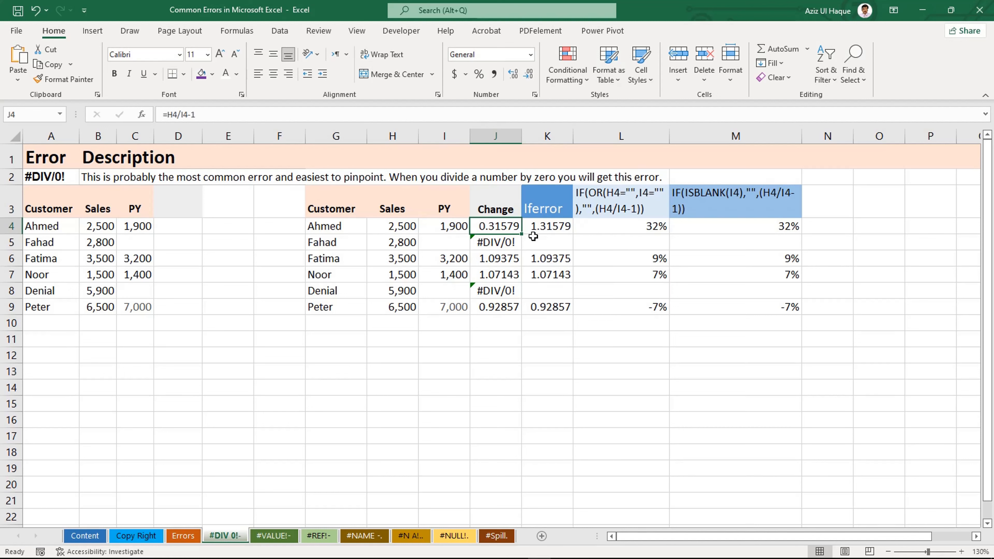
drag(521, 234, 497, 313)
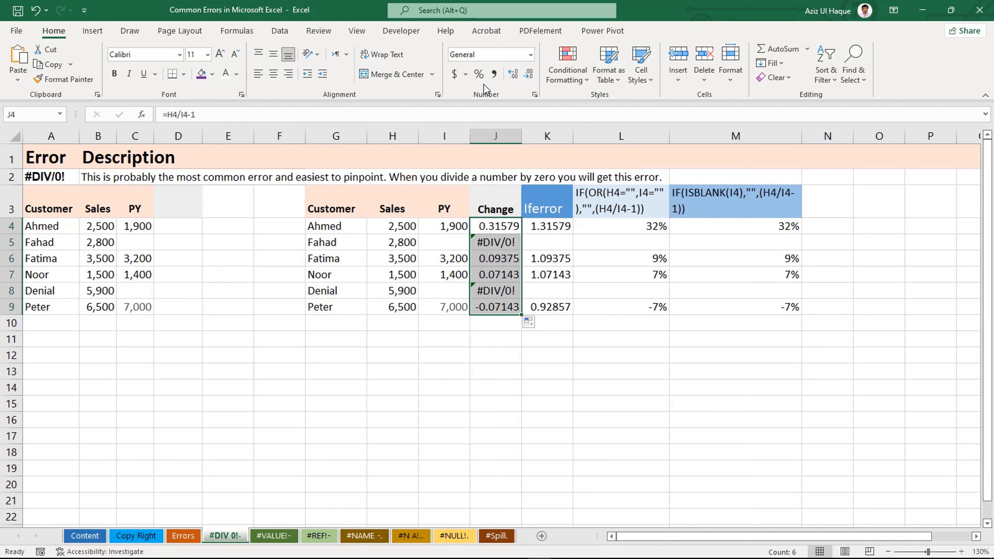
click(479, 74)
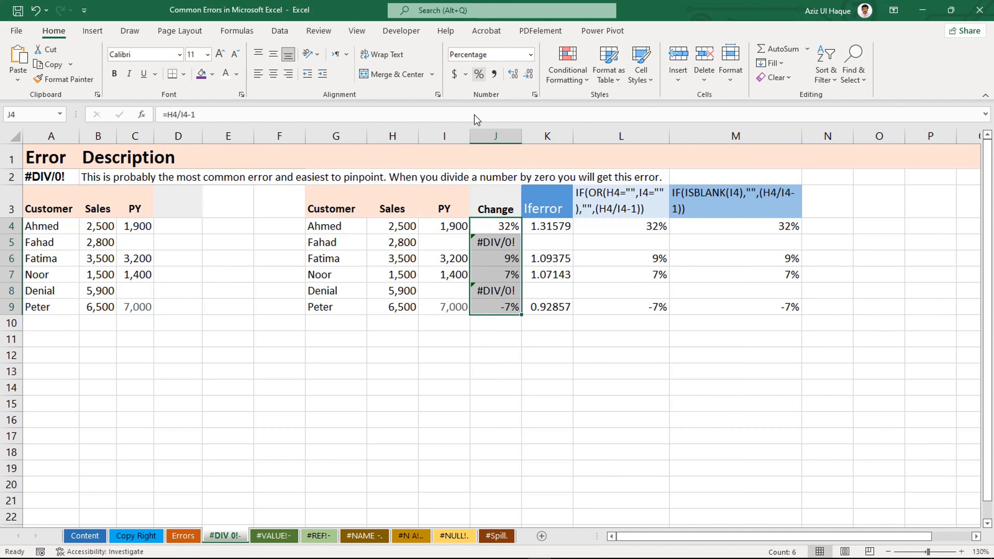
Step: Inspect the Change formulas in J4 and J5 and the existing Iferror formula in K4
click(501, 243)
click(502, 226)
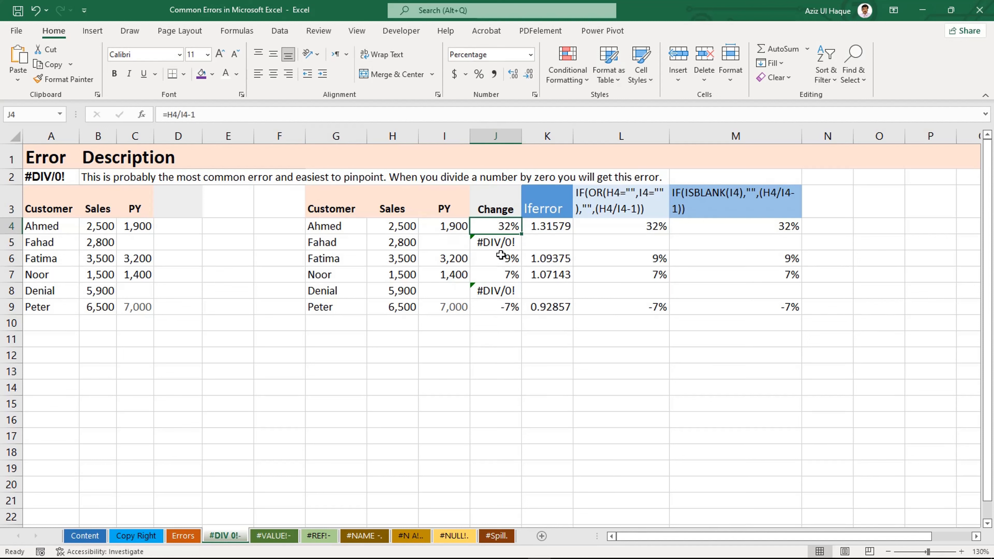
click(499, 244)
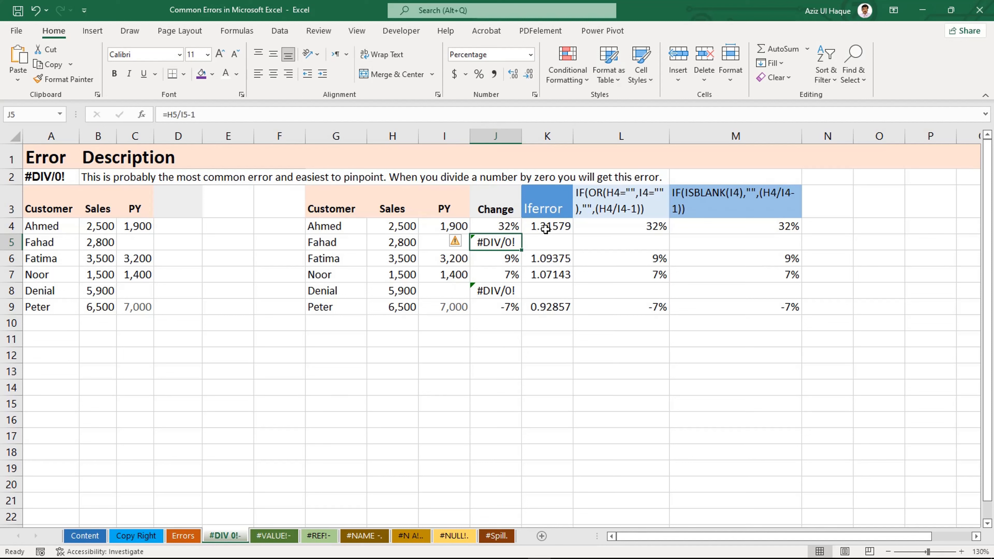
click(545, 204)
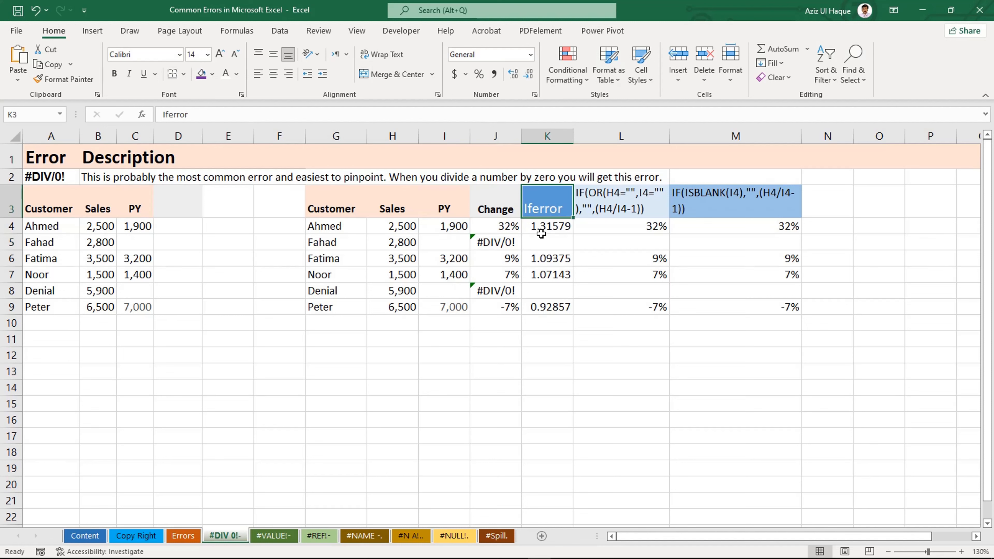
click(543, 223)
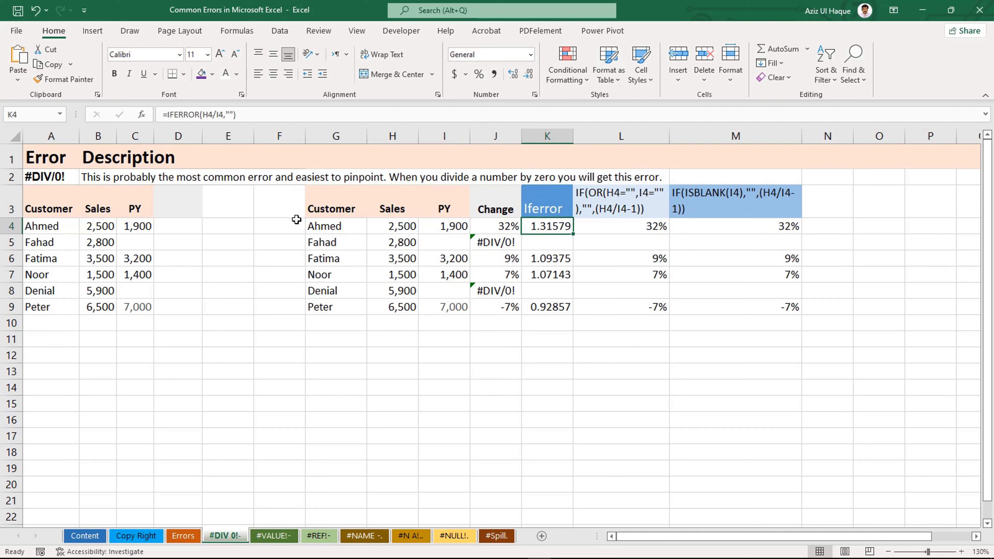
key(Delete)
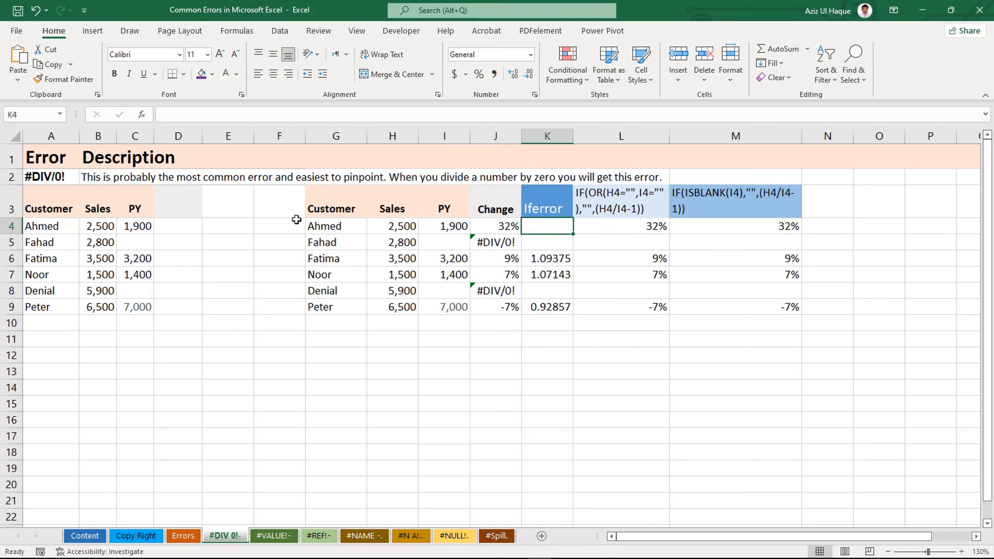
text(=if)
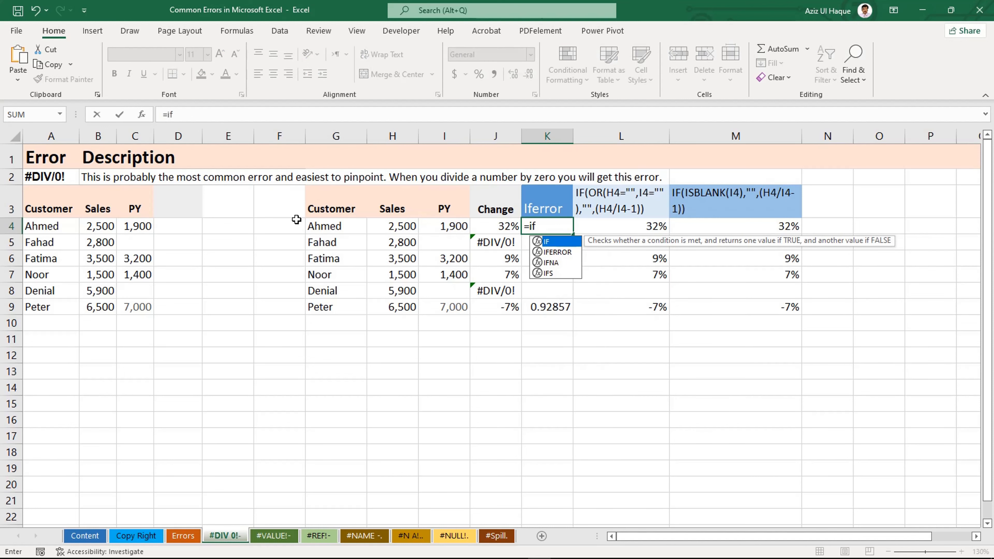
key(Escape)
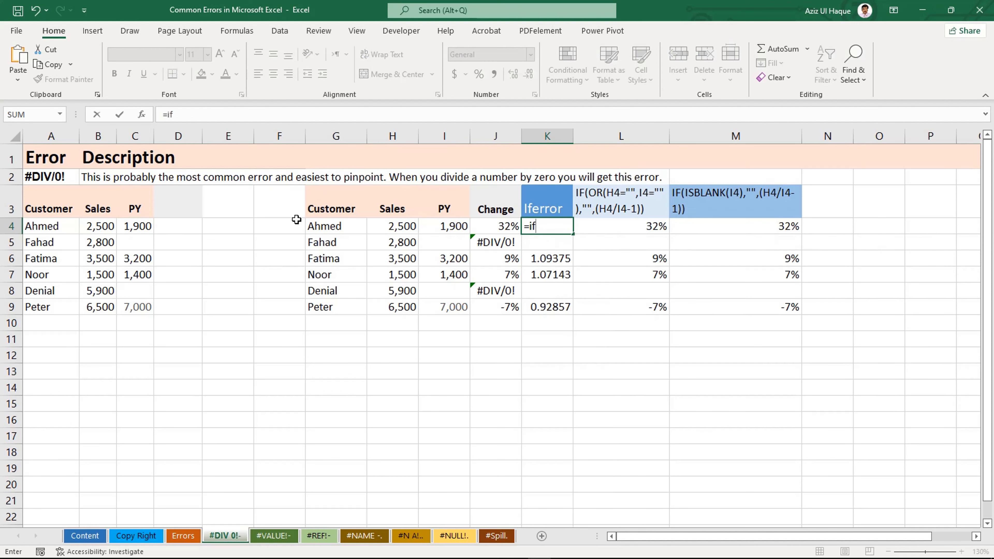
Step: Copy the formula text =H4/I4-1 from J4 into Iferror cell K4 without shifting its references
click(489, 231)
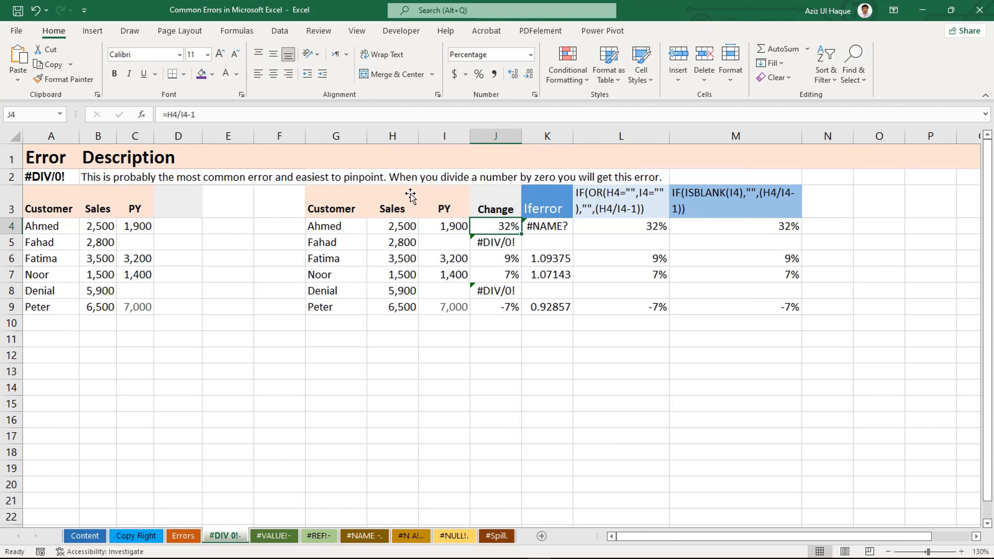
drag(196, 114, 125, 110)
key(ctrl+c)
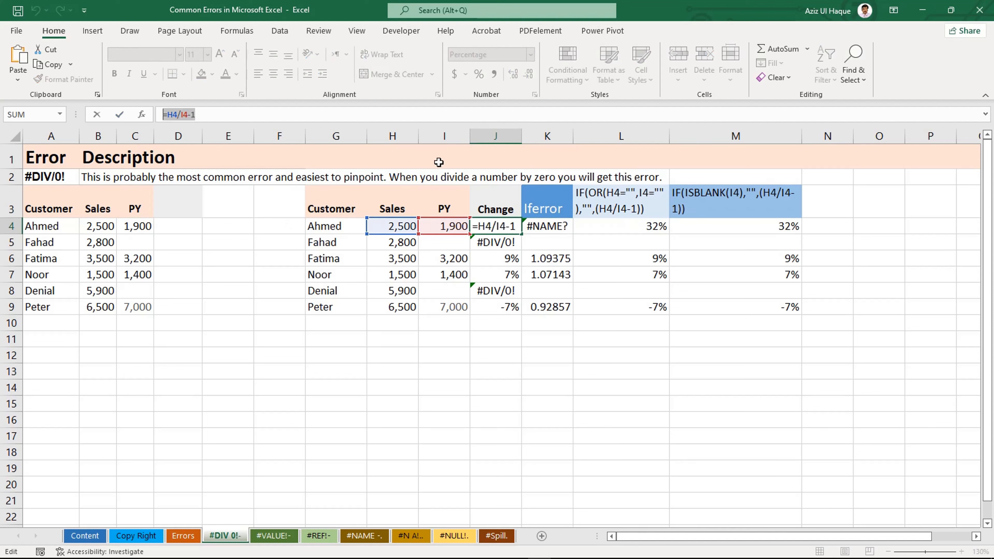
key(Escape)
click(540, 227)
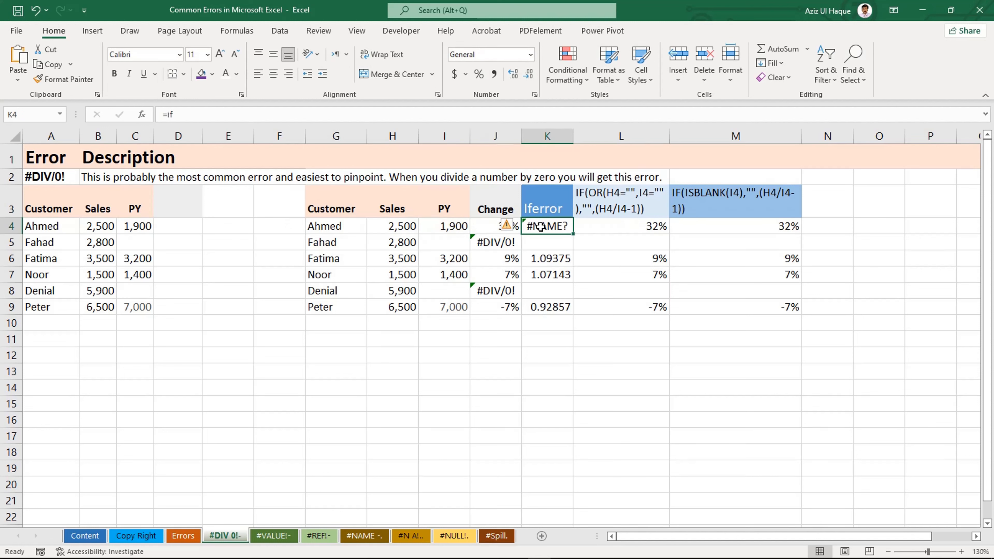
key(ctrl+v)
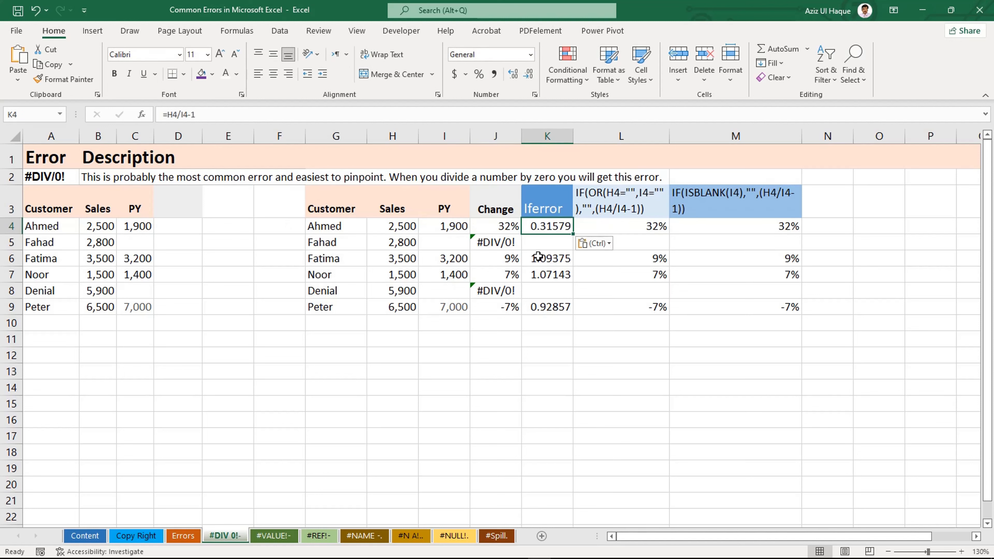
Step: Extend the K4 formula to =IFERROR(H4/I4-1,"") and format the cell as a percentage
click(168, 114)
text(IFERROR(H4/I4-1)
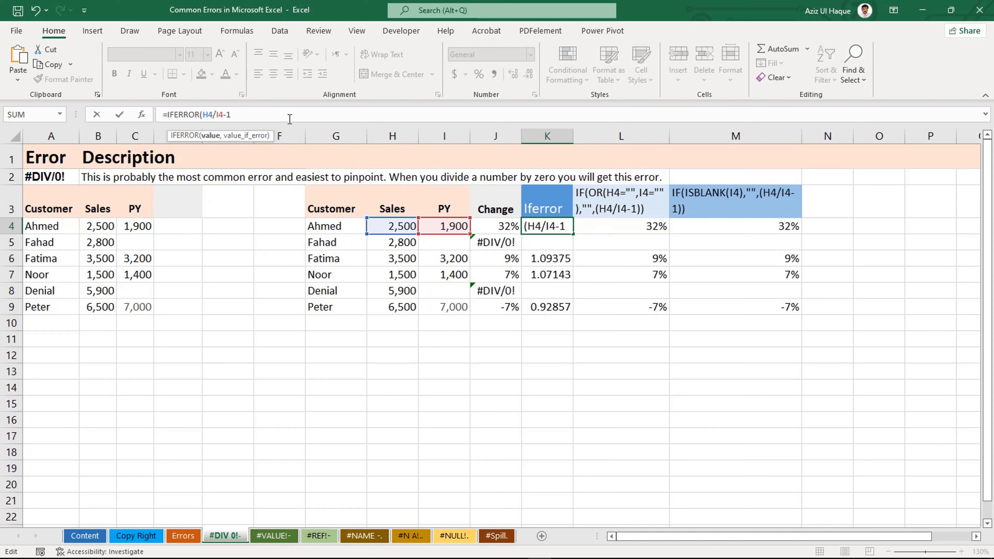
text(,"")
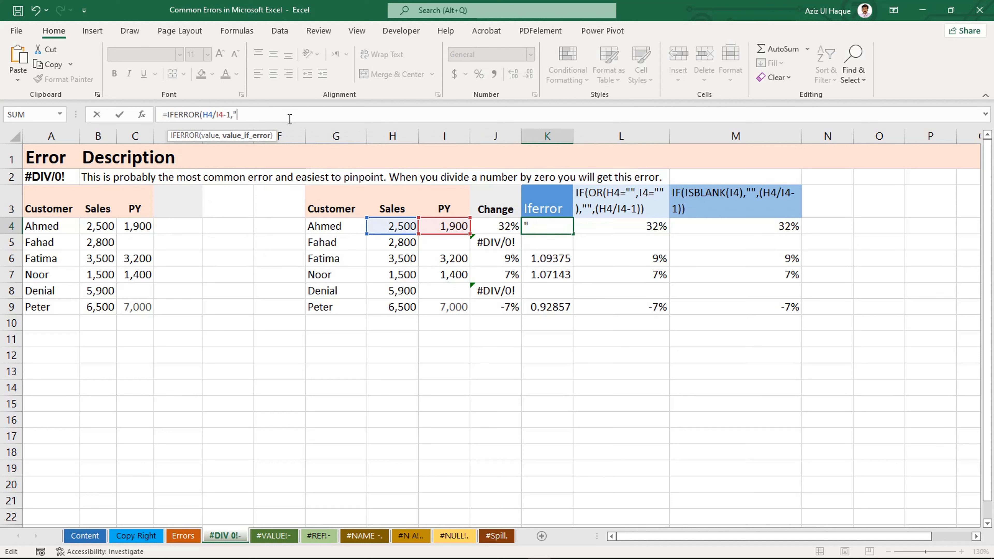
text())
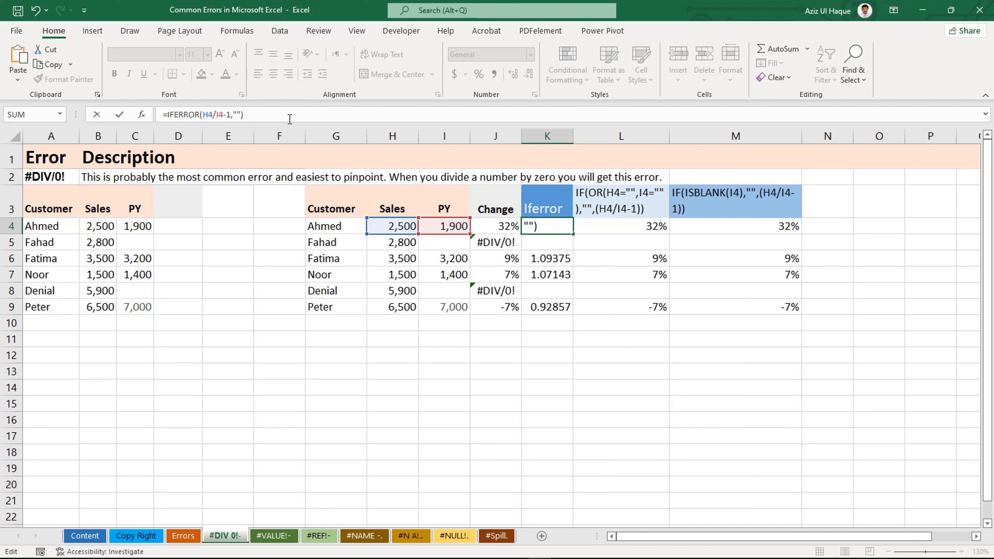
key(Return)
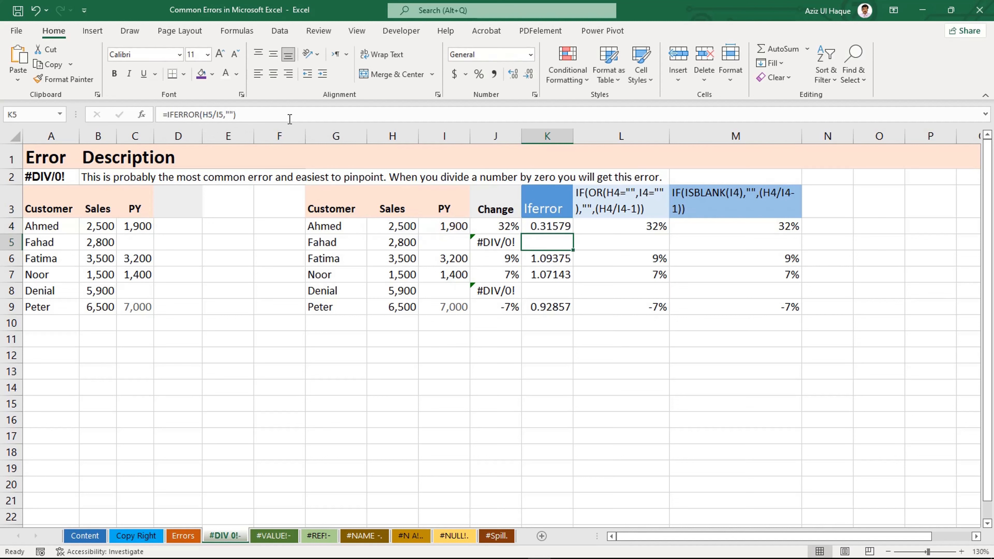
click(526, 226)
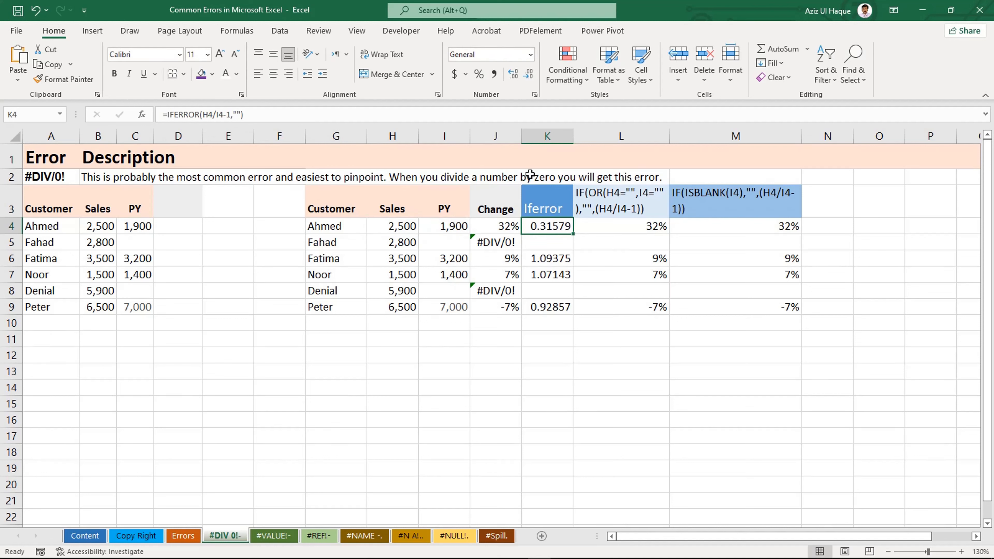
click(479, 74)
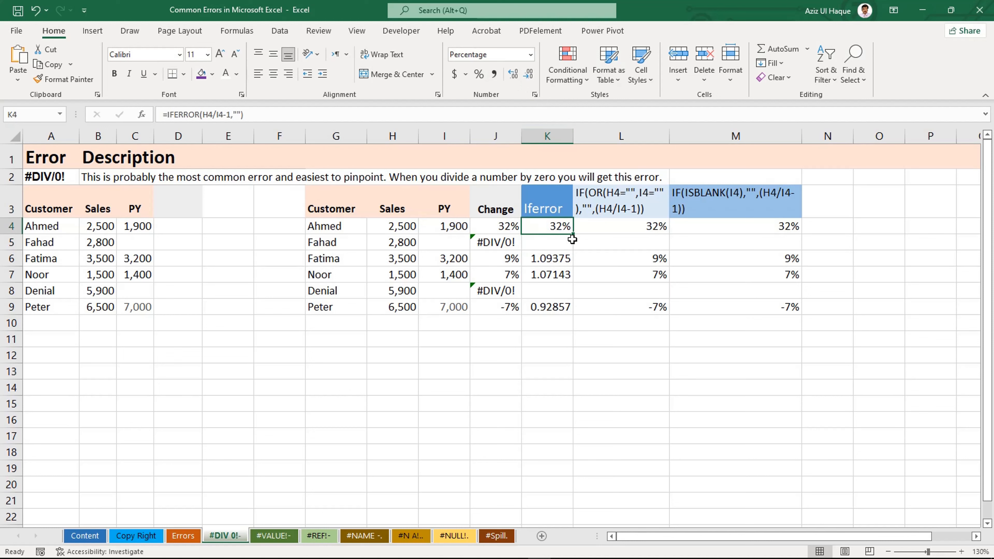
Step: Fill the IFERROR formula from K4 down to K9 and check the resulting formulas in K5 and K8
drag(572, 233, 550, 315)
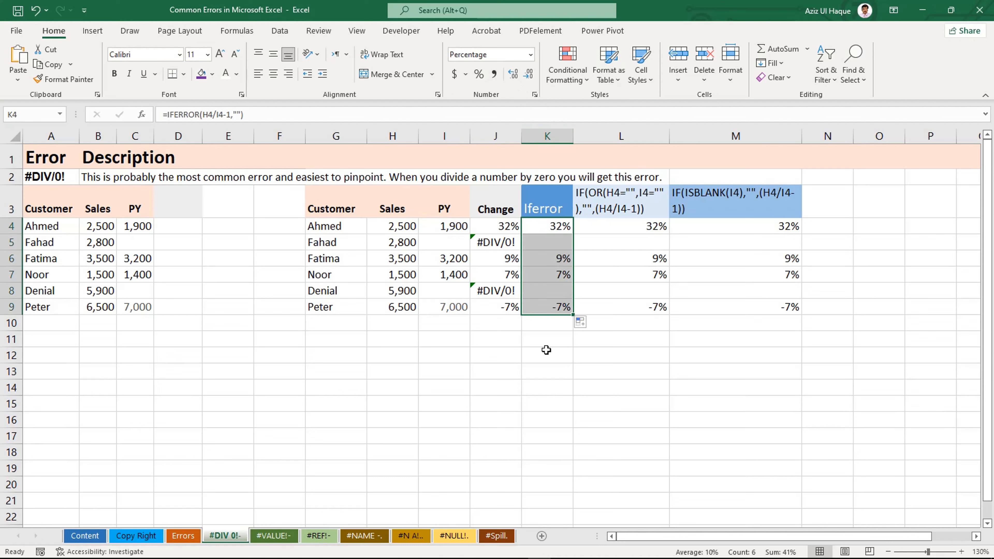
click(550, 242)
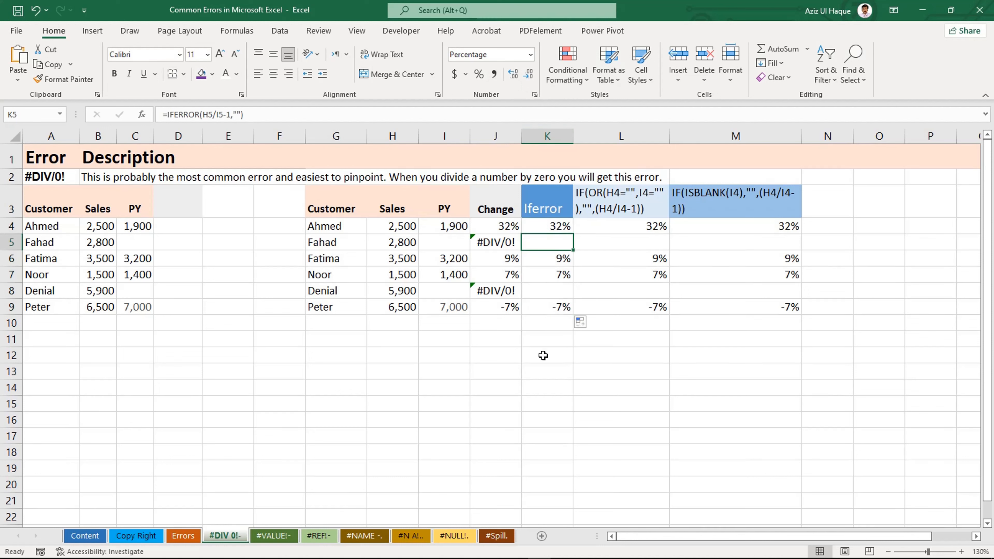
click(547, 294)
click(544, 245)
click(547, 286)
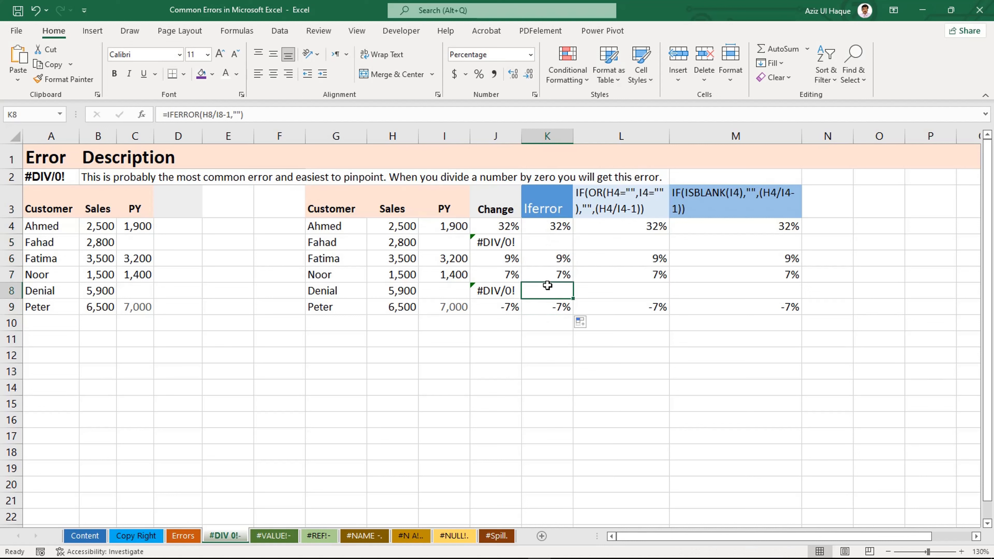
click(551, 248)
Step: Compare the PY cells I5 and I8 with the IFERROR cells K5 and K8 in the same rows
click(451, 245)
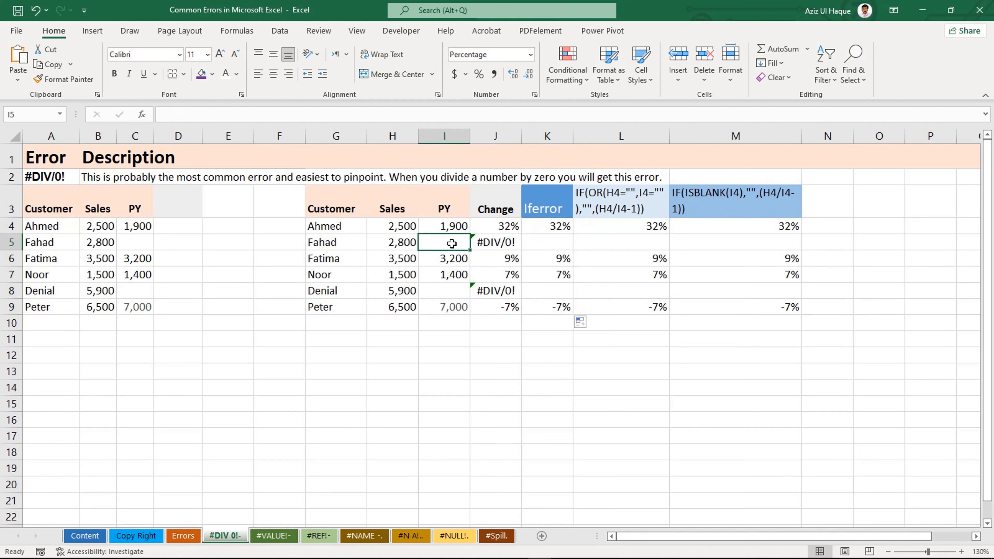
click(443, 284)
click(452, 240)
click(448, 289)
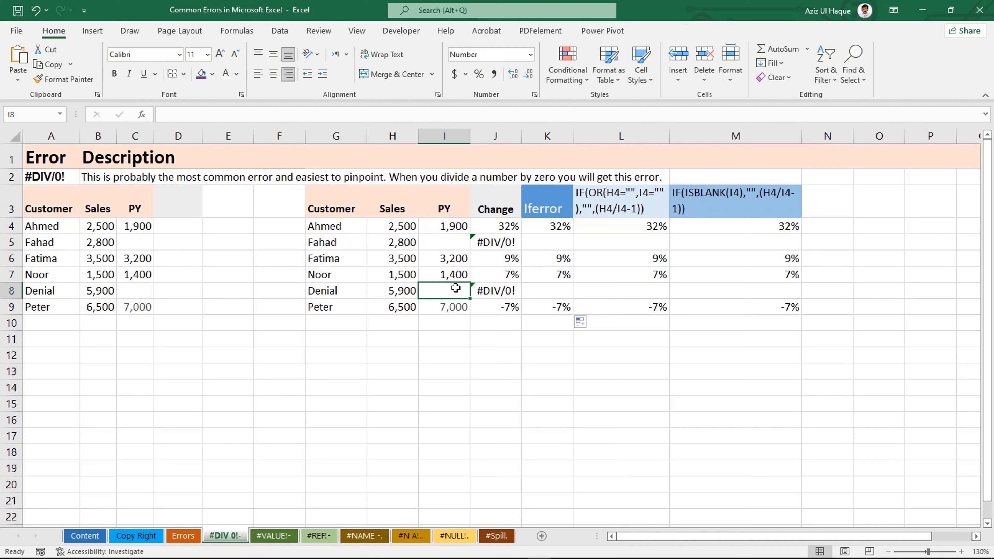
click(441, 243)
click(434, 291)
click(538, 242)
click(541, 291)
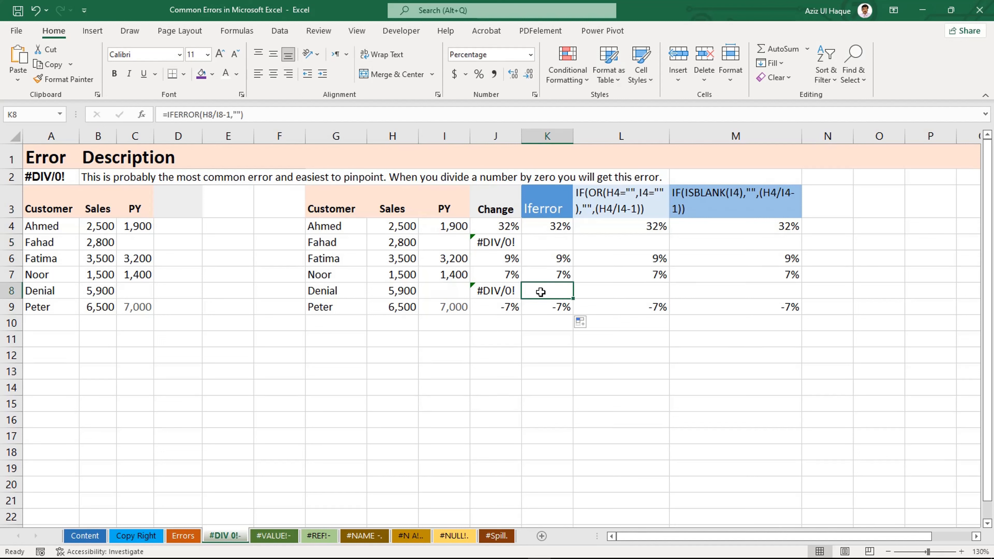
click(547, 242)
click(544, 289)
click(566, 356)
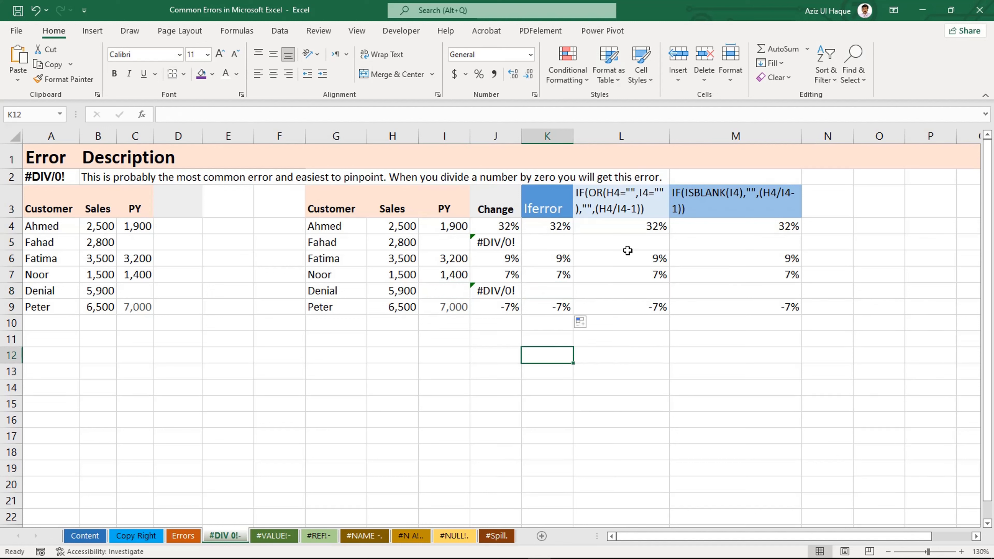
Step: Examine the existing IF(OR()) formula in L4 and its source values in Sales cell H4 and PY cell I4
click(628, 228)
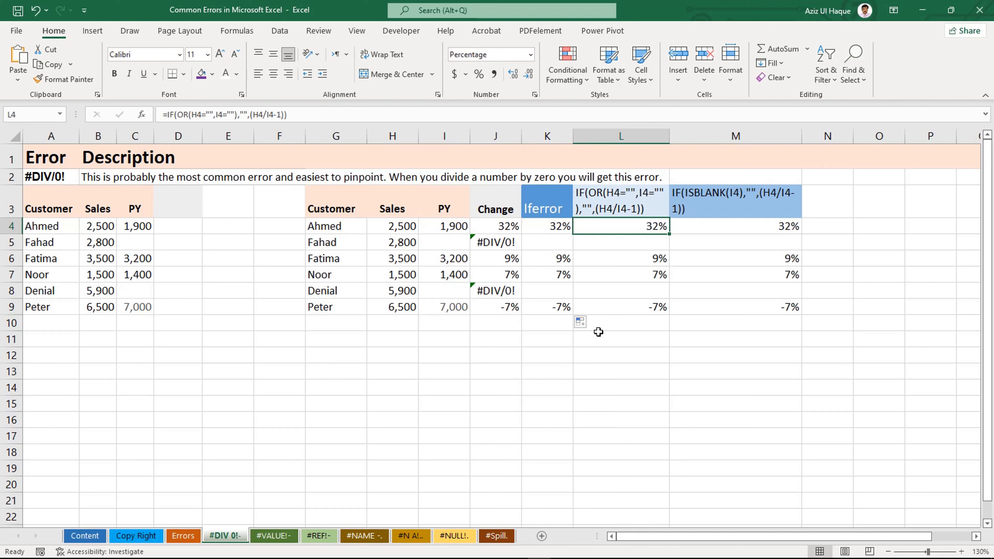
key(Left)
key(Left)
key(Left)
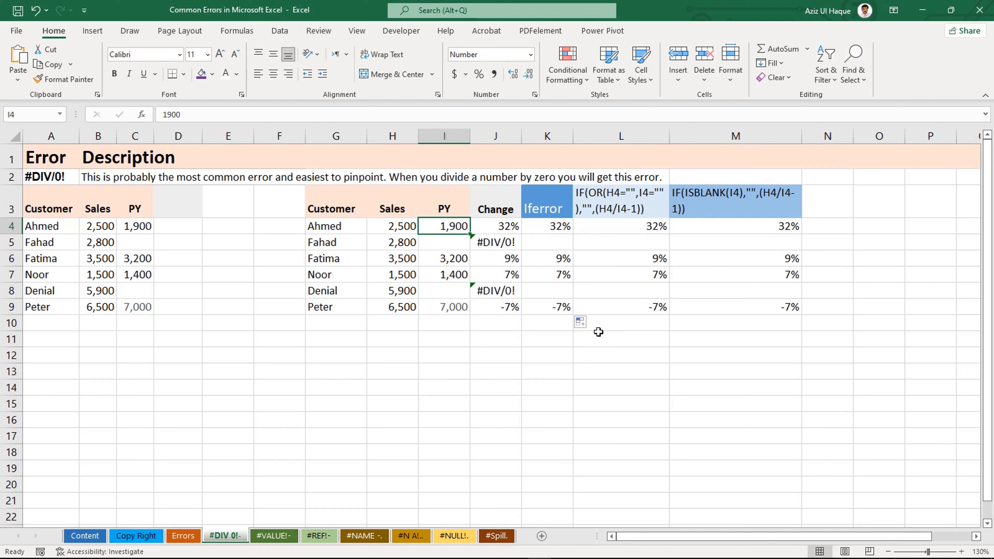
click(391, 231)
click(443, 230)
click(413, 226)
click(446, 223)
Step: Clear L4 and start a new formula with the blank-cell test =IF(OR(H4="",I4=""),
click(624, 224)
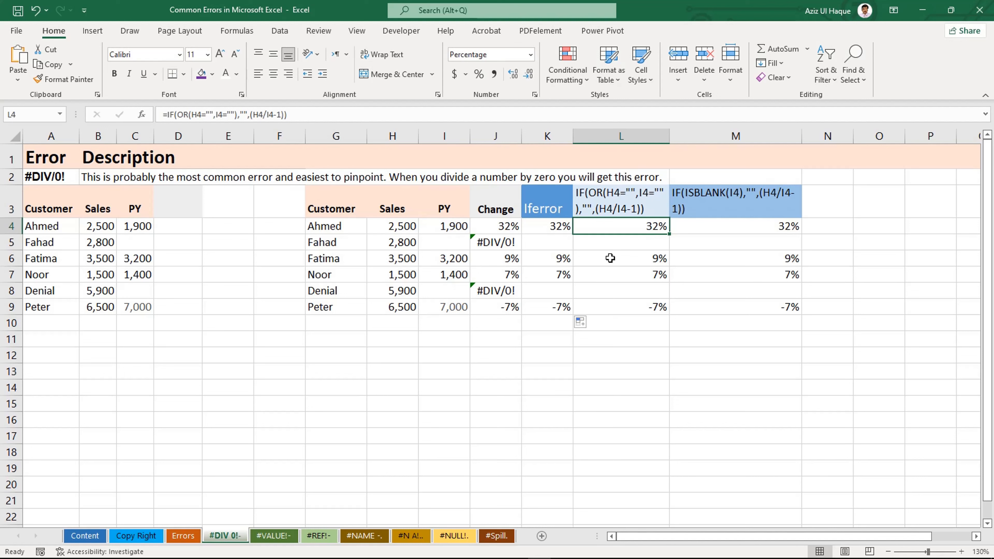
key(Delete)
text(=)
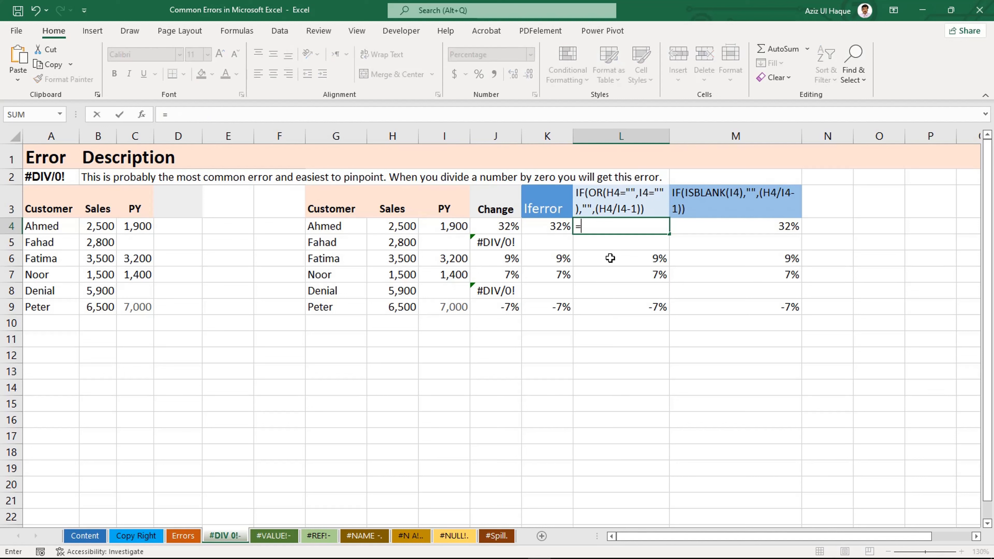
text(if)
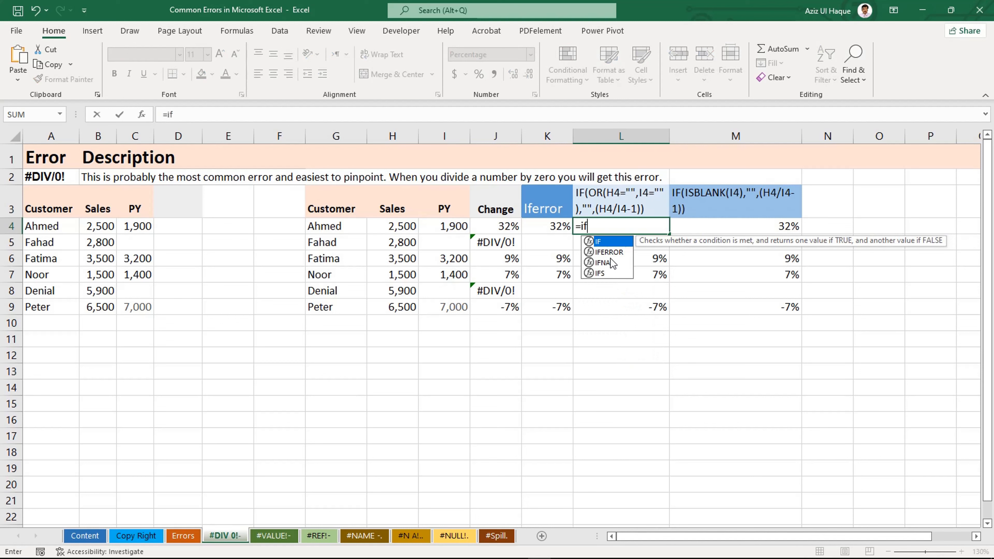
key(Tab)
text(or)
key(Tab)
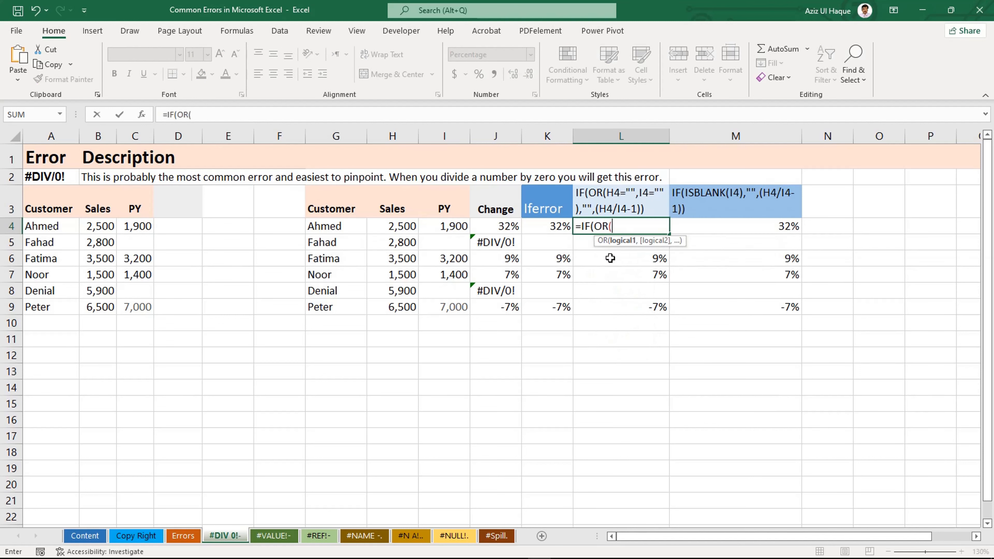
click(397, 227)
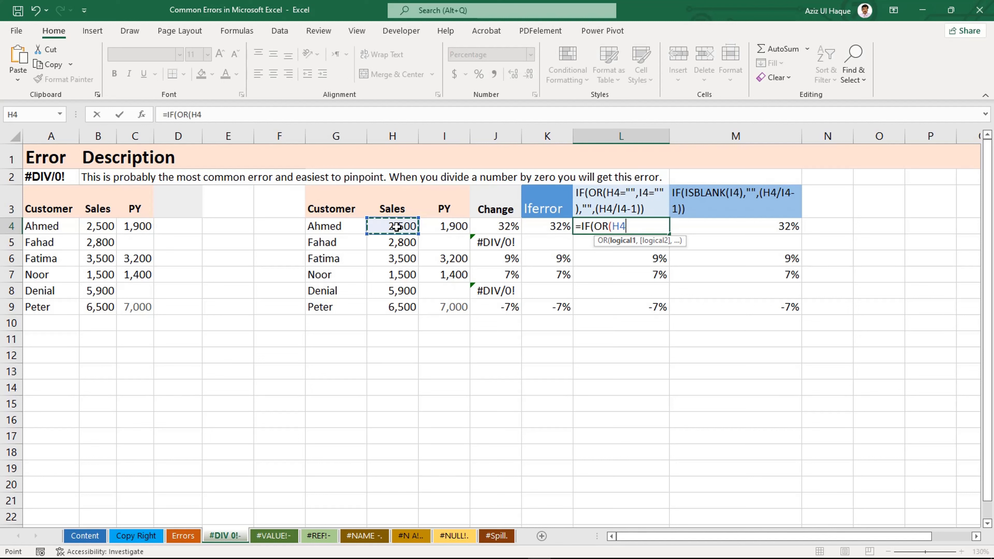
text(="",)
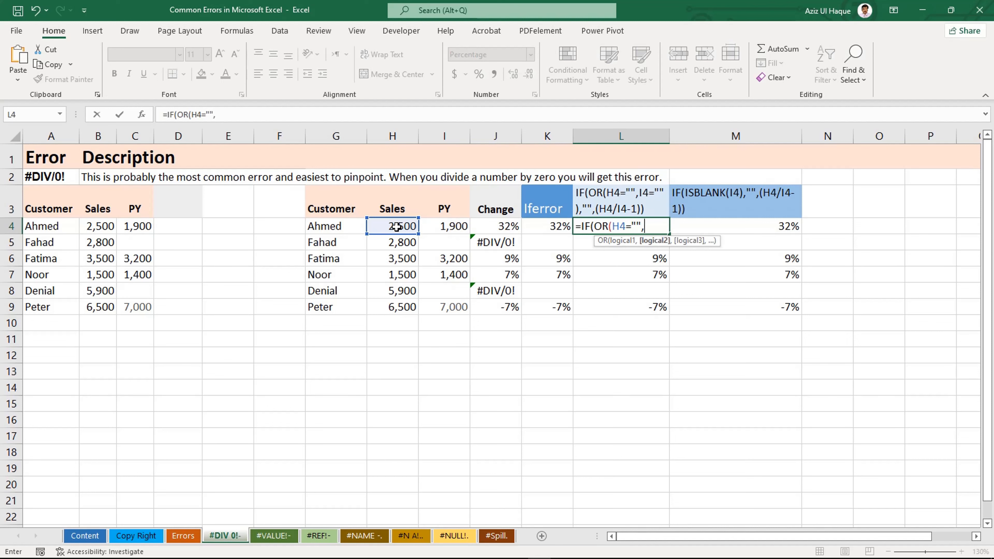
click(452, 226)
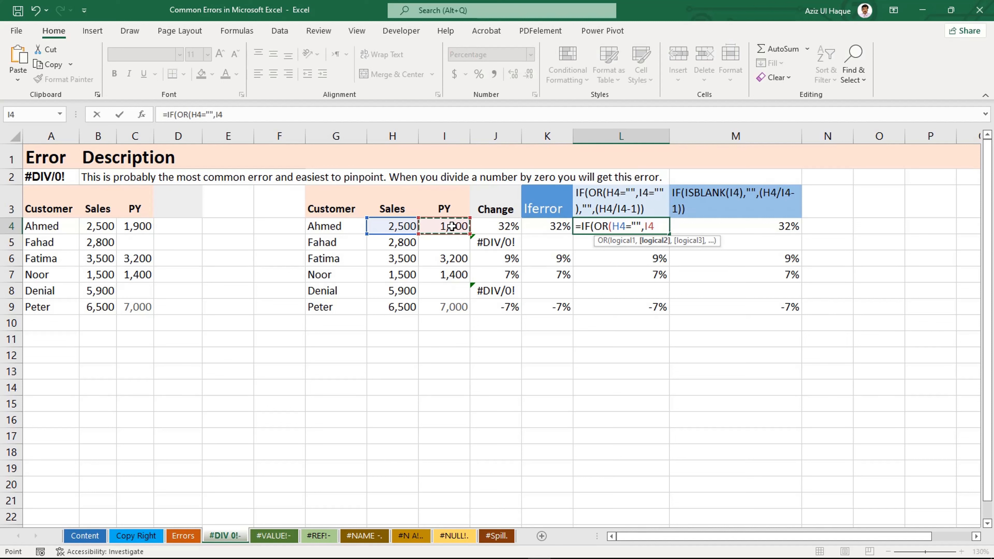
text(=""),)
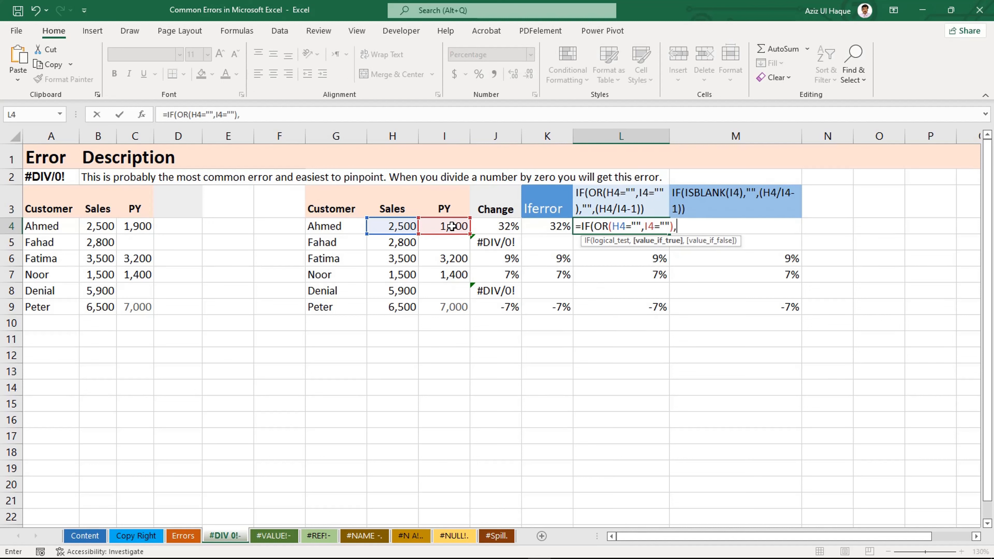
Step: Complete the L4 formula as =IF(OR(H4="",I4=""),"",(H4/I4-1)), accepting the proposed bracket correction
text("",()
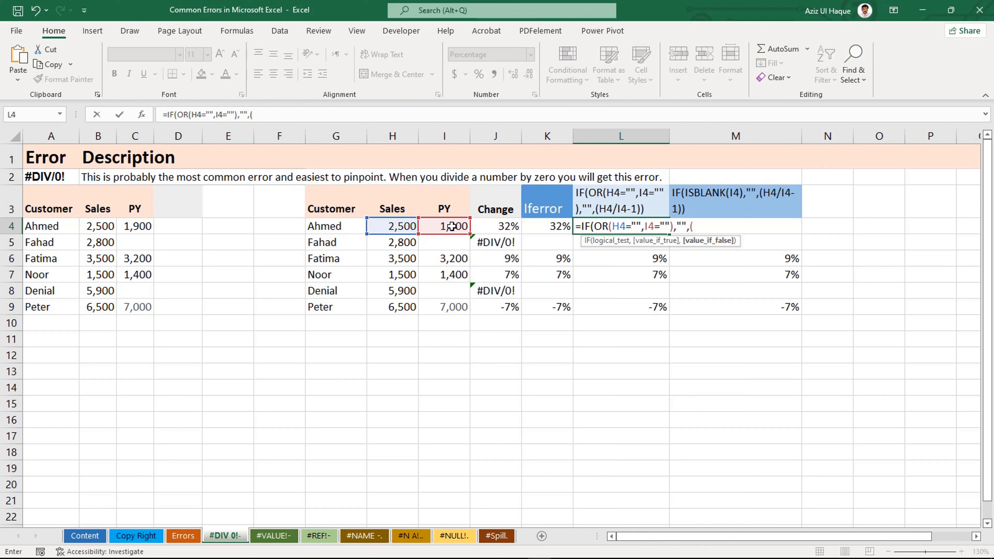
click(400, 224)
text(/)
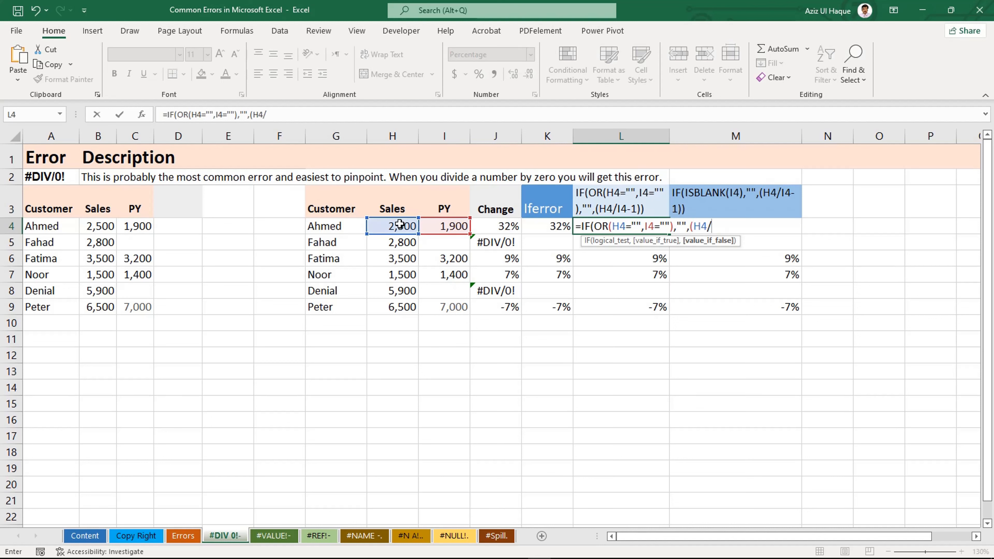
click(445, 226)
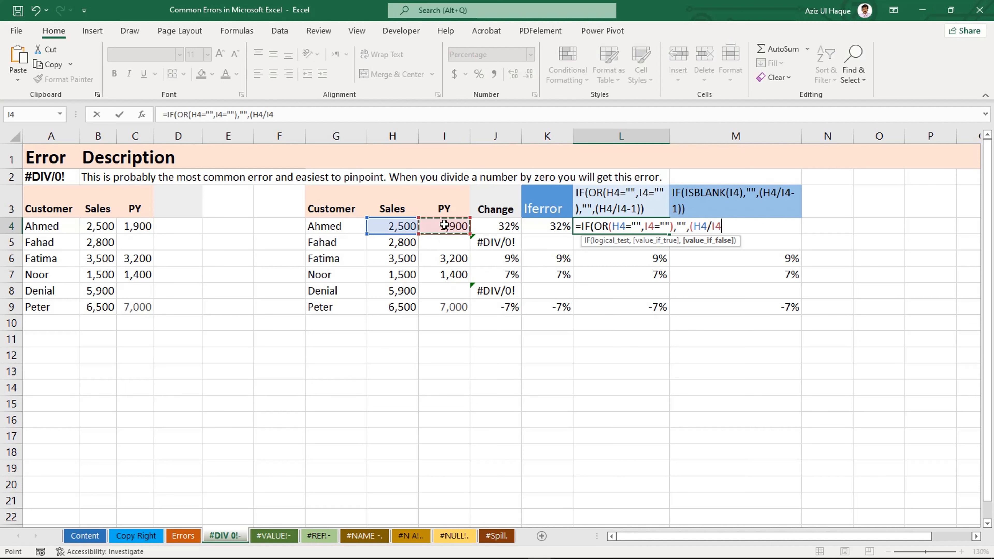
text(-1)
key(Return)
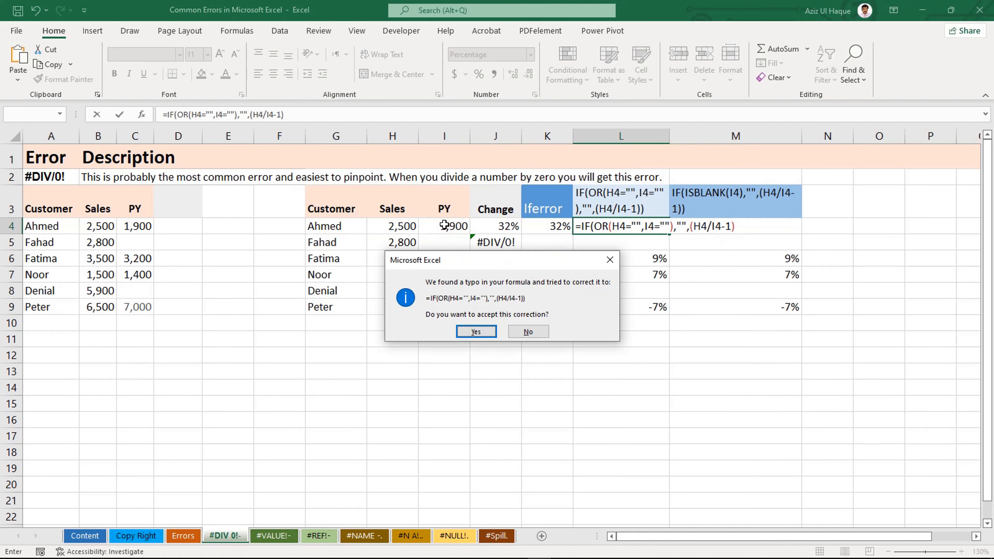
key(Return)
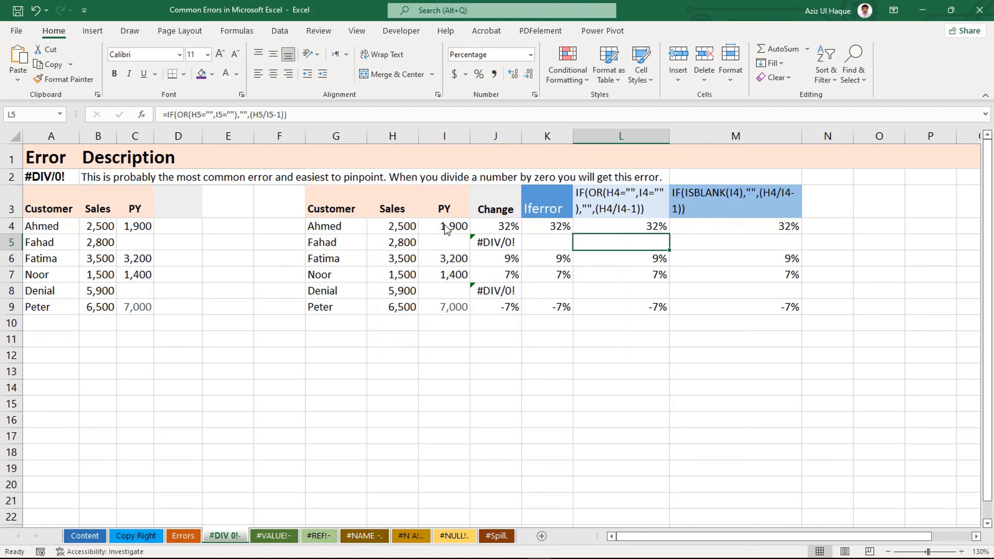
Step: Fill the IF(OR()) formula from L4 down to L9
click(652, 225)
drag(669, 233, 661, 311)
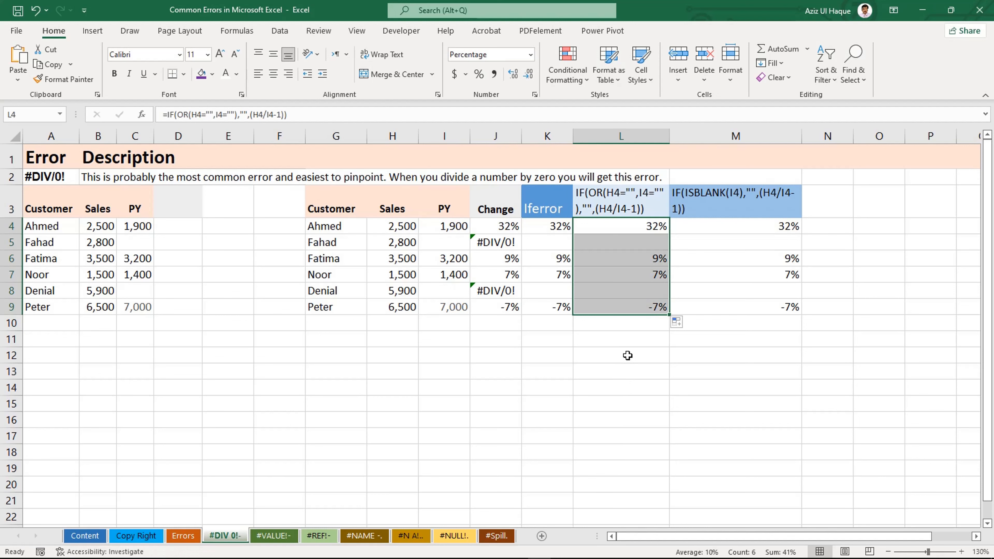
click(628, 355)
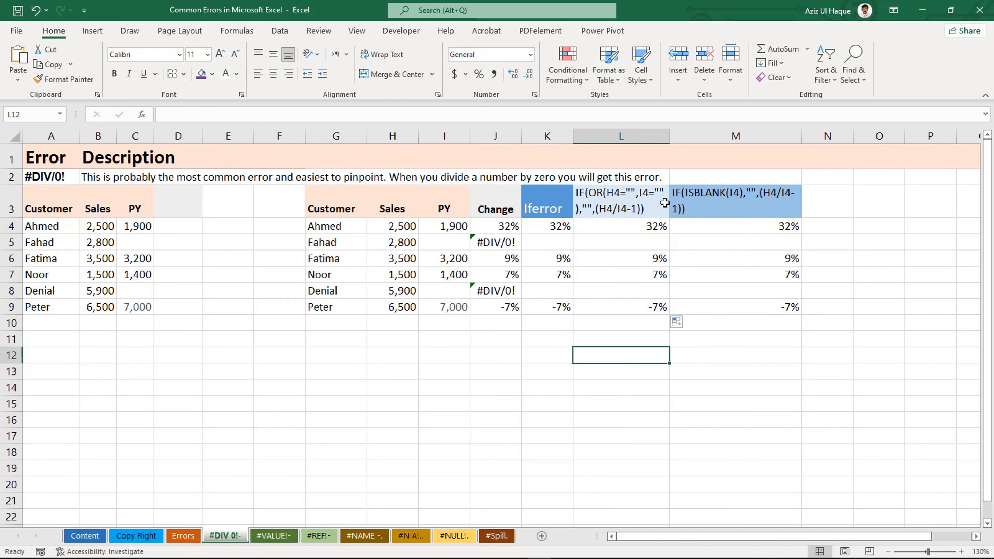
Step: Test the L4 formula by clearing Sales cell H4 and PY cell I4 one at a time, undoing each deletion
click(662, 224)
click(410, 226)
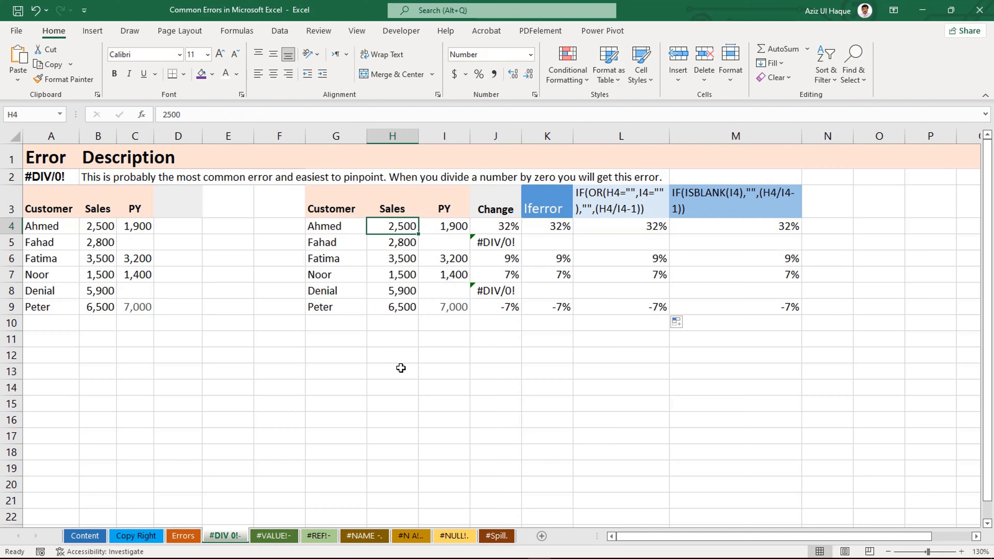
key(Delete)
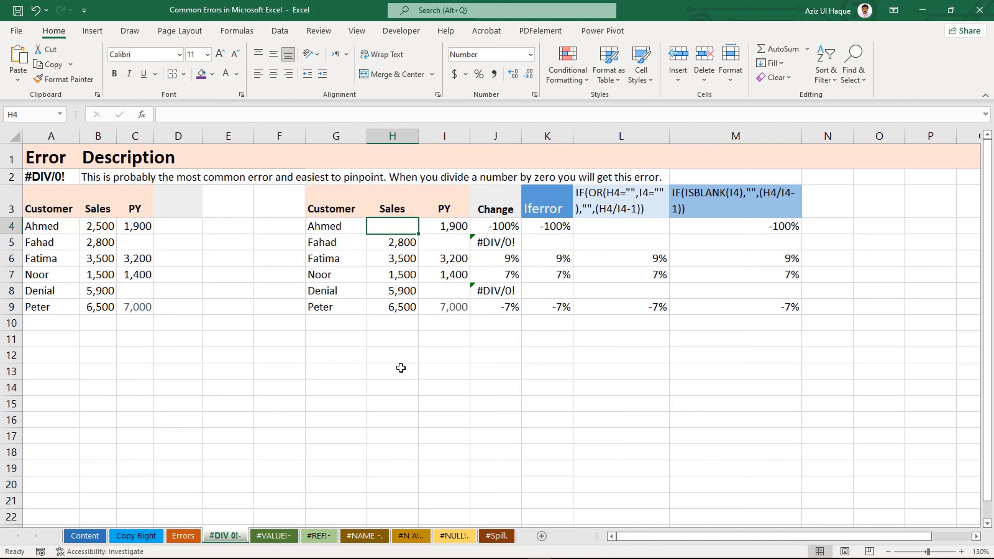
key(ctrl+z)
key(Right)
key(Delete)
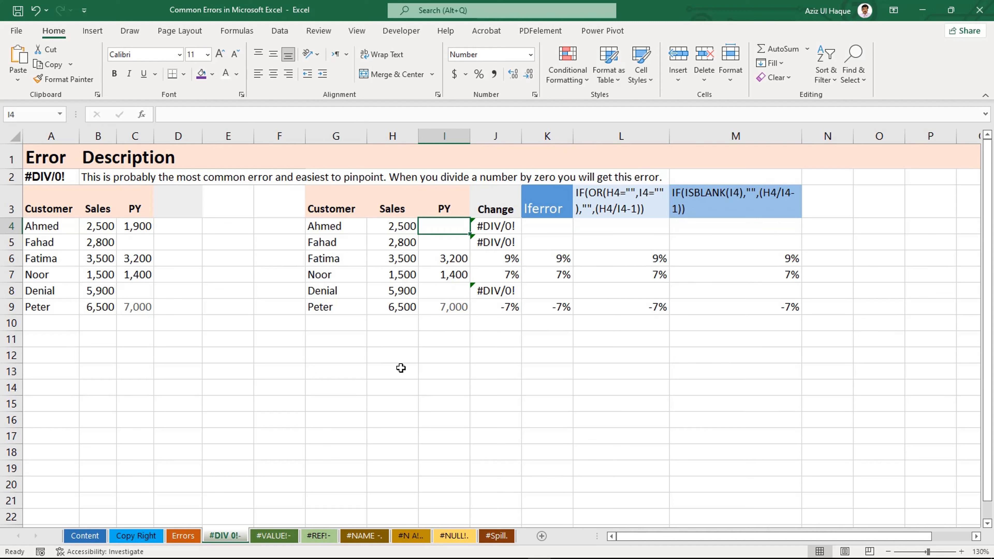
key(ctrl+z)
Step: Review the ISBLANK formula in M4 and its heading in M3, and clear M4
key(Right)
key(Right)
key(Right)
key(Right)
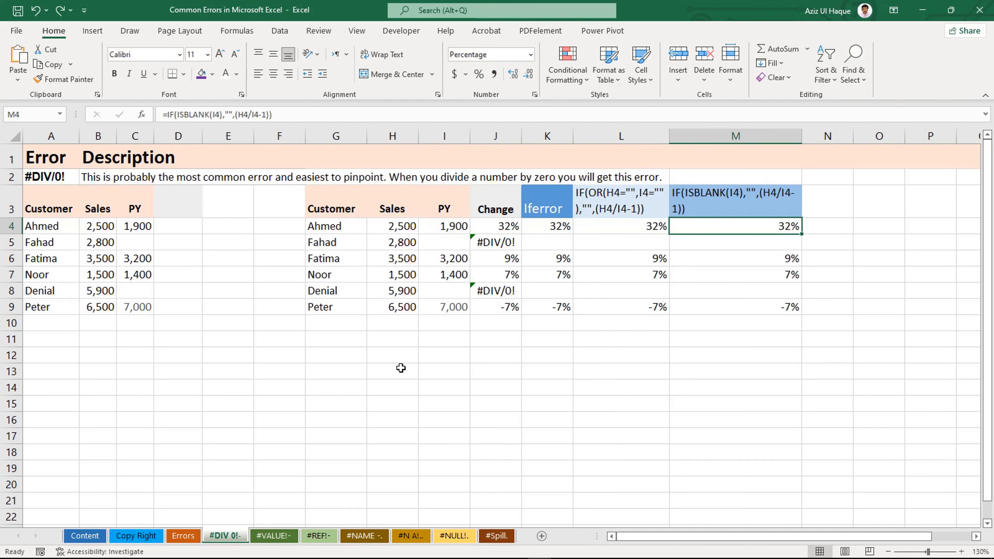
key(Up)
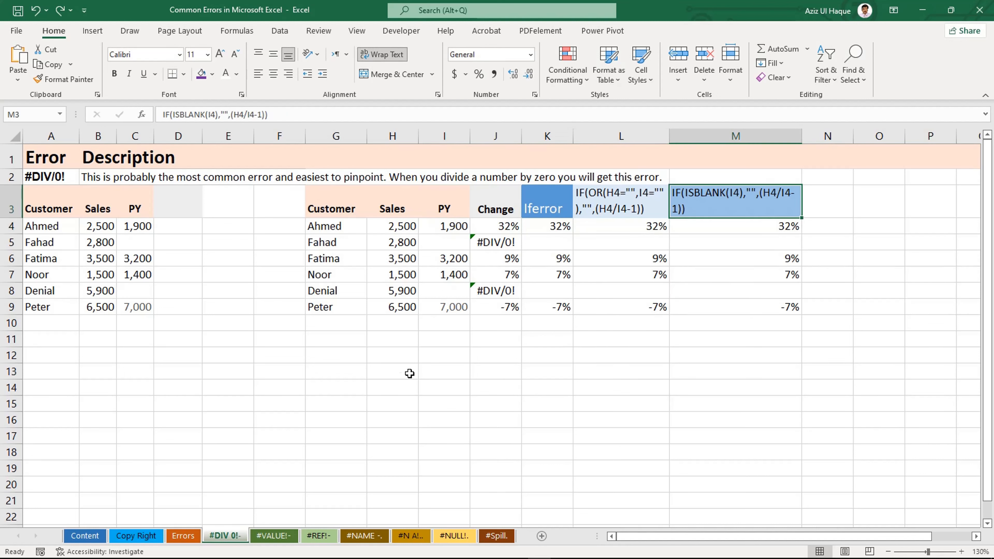
click(741, 227)
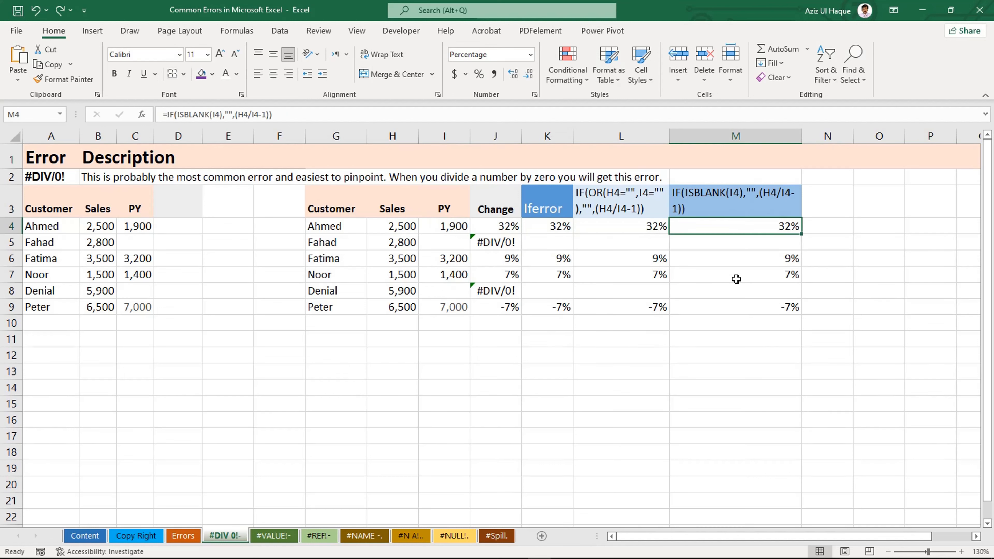
key(Delete)
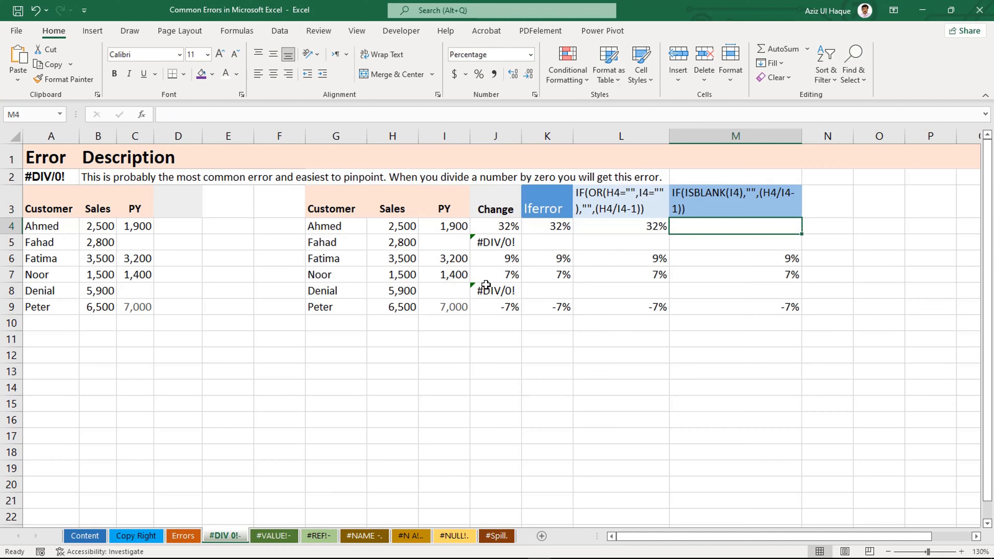
Step: Examine the PY entries in I5:I8, including the blank cells that the ISBLANK formula has to handle
click(448, 242)
click(708, 229)
drag(445, 243, 446, 291)
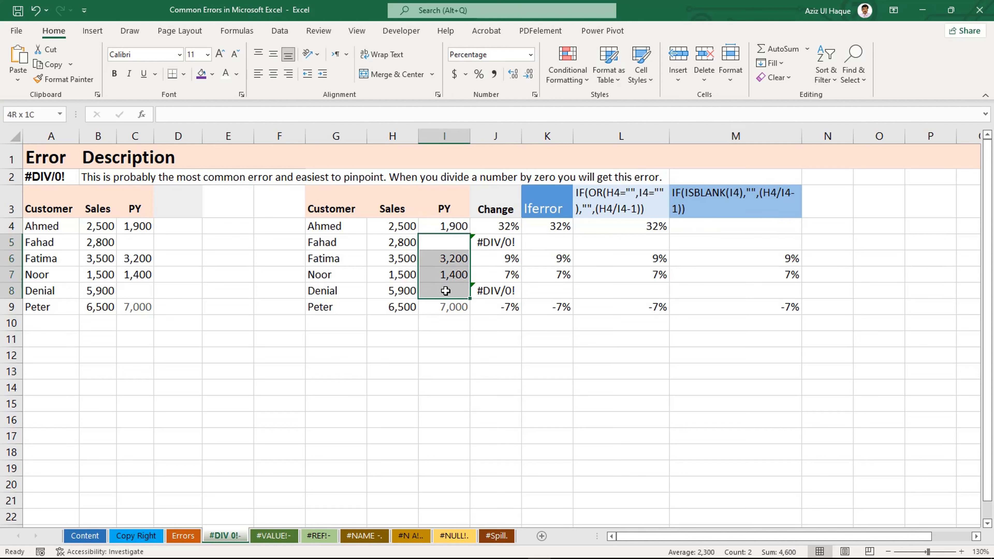
click(446, 324)
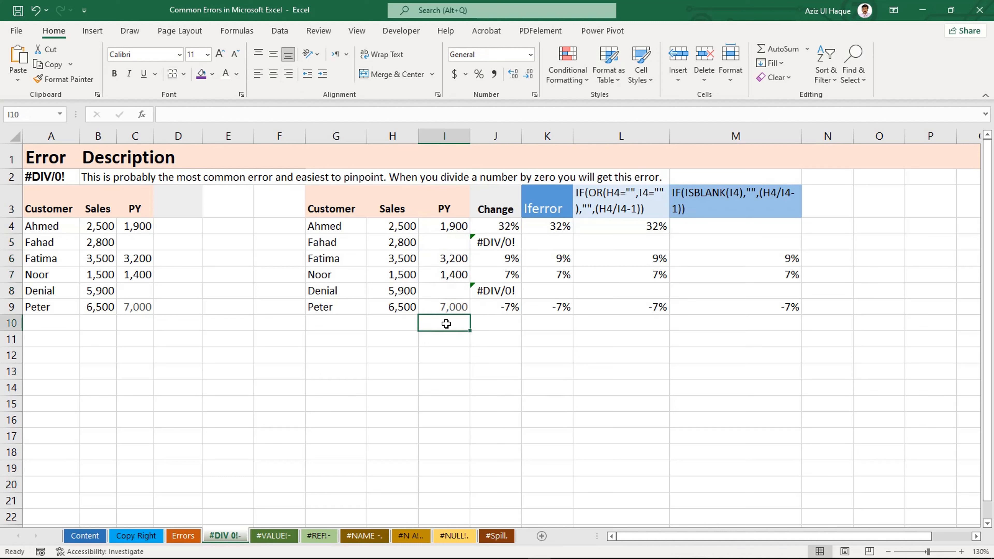
Step: Try to enter =IF(ISBLANK((I4),"",(H4/I4-1) in M4, referencing the PY and Sales cells of row 4
click(704, 233)
text(=)
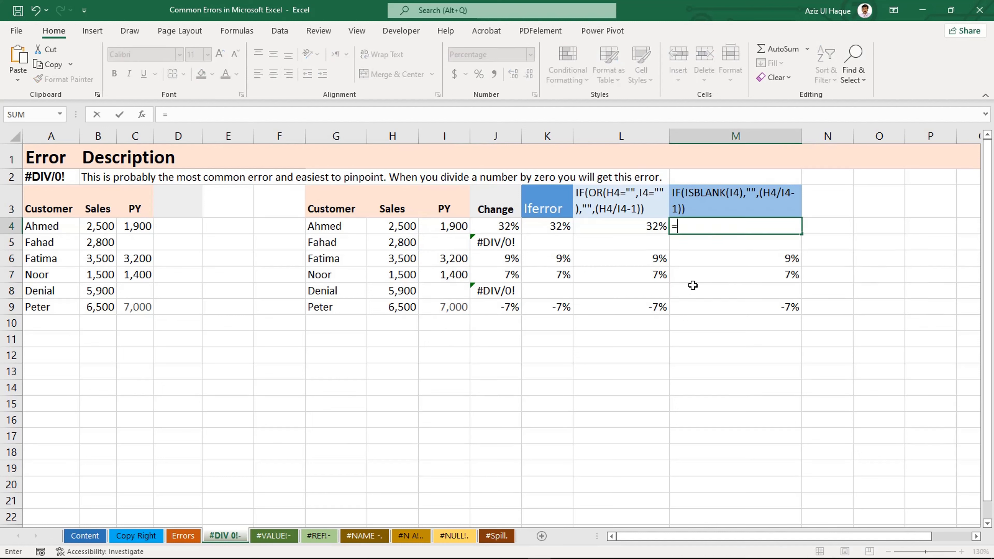
text(if)
key(Tab)
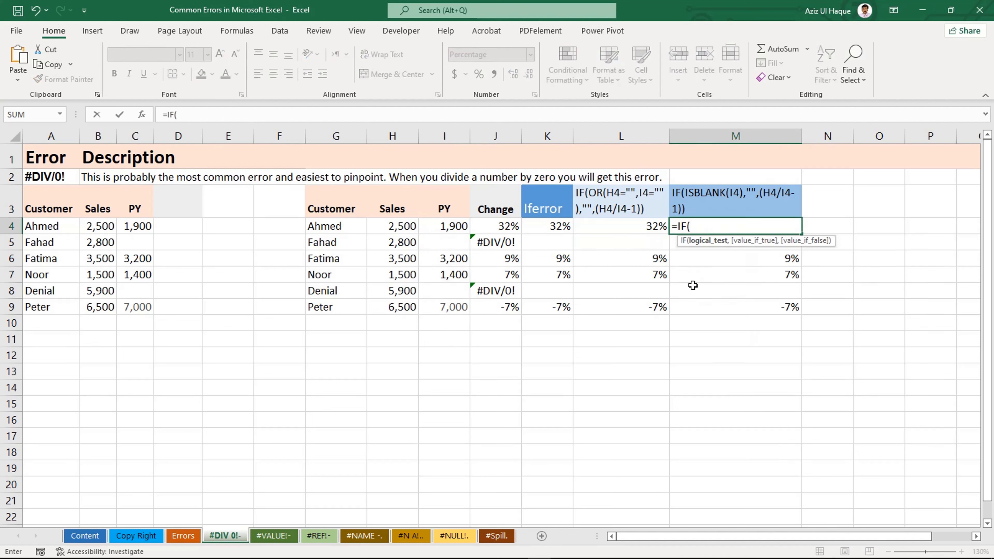
text(isb)
key(Tab)
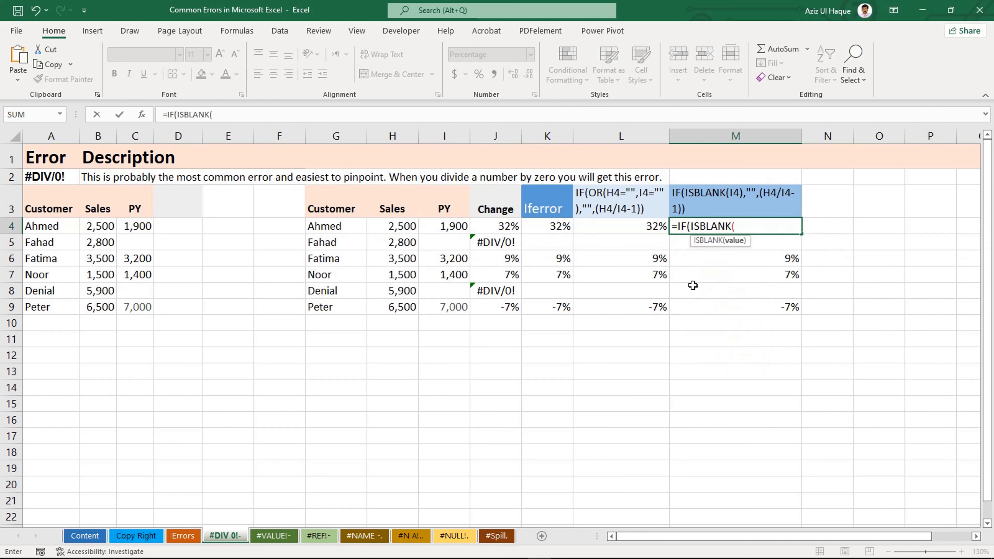
text(()
click(461, 226)
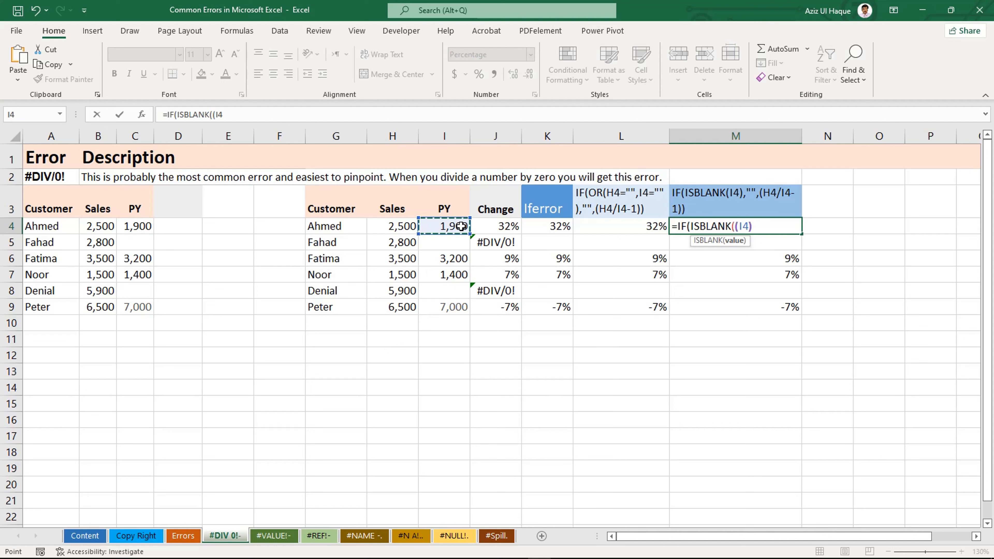
text(),"",()
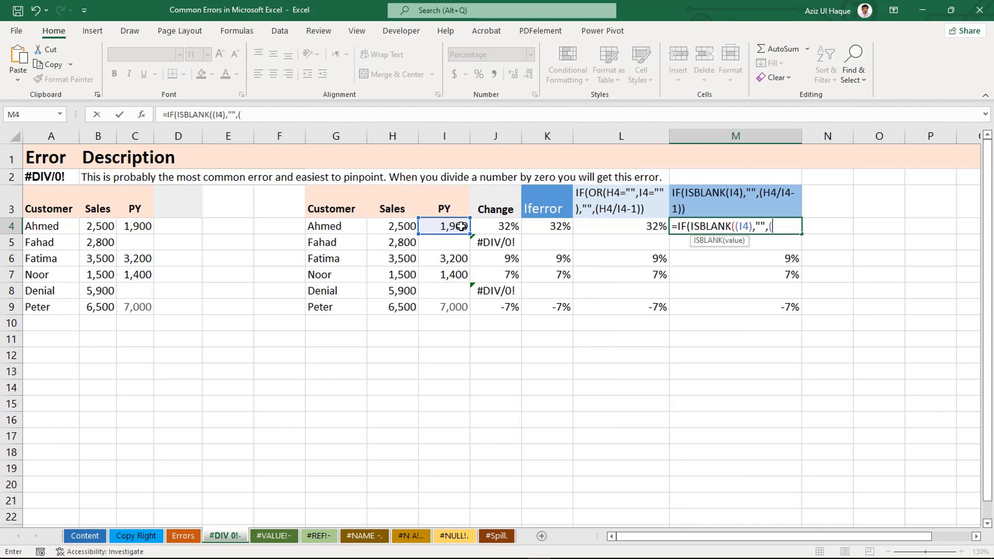
click(405, 227)
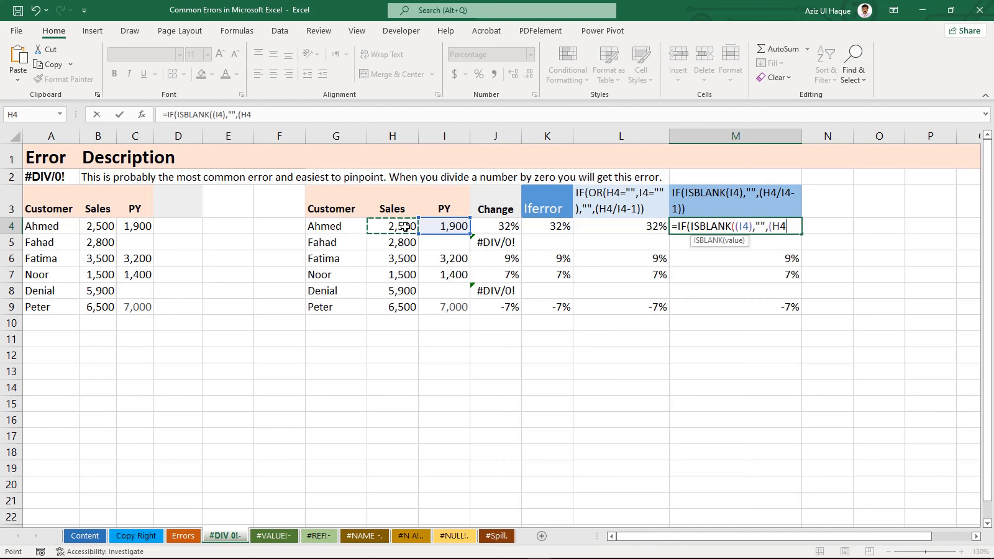
text(/)
click(435, 228)
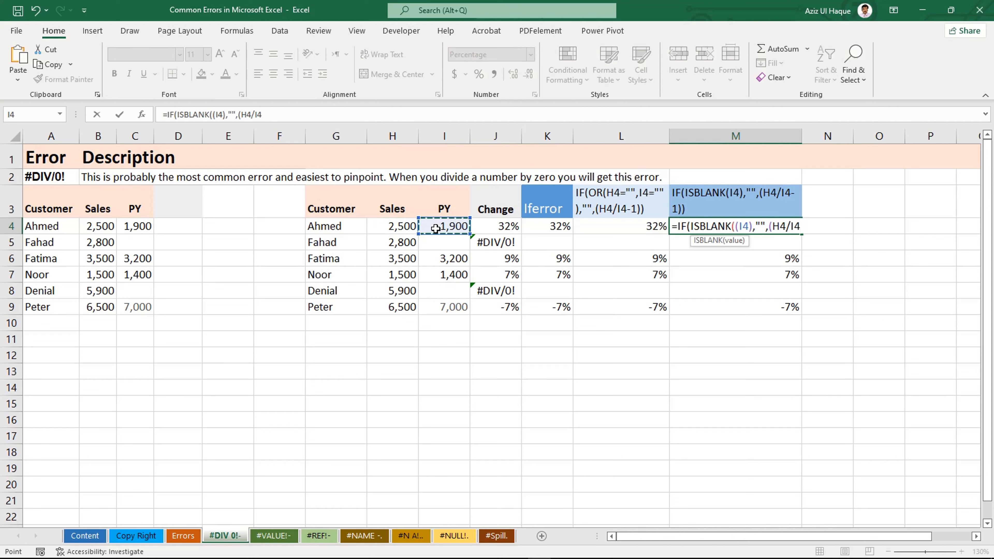
text(-1)
key(Return)
key(Return)
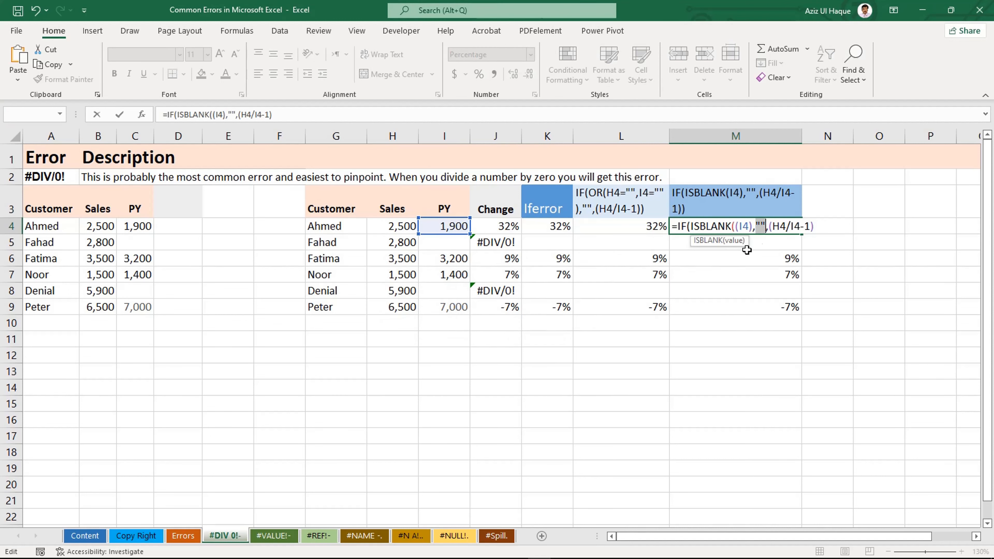
Step: Try to repair the M4 formula by adjusting its closing brackets and empty-text argument, and discard the entry
click(761, 227)
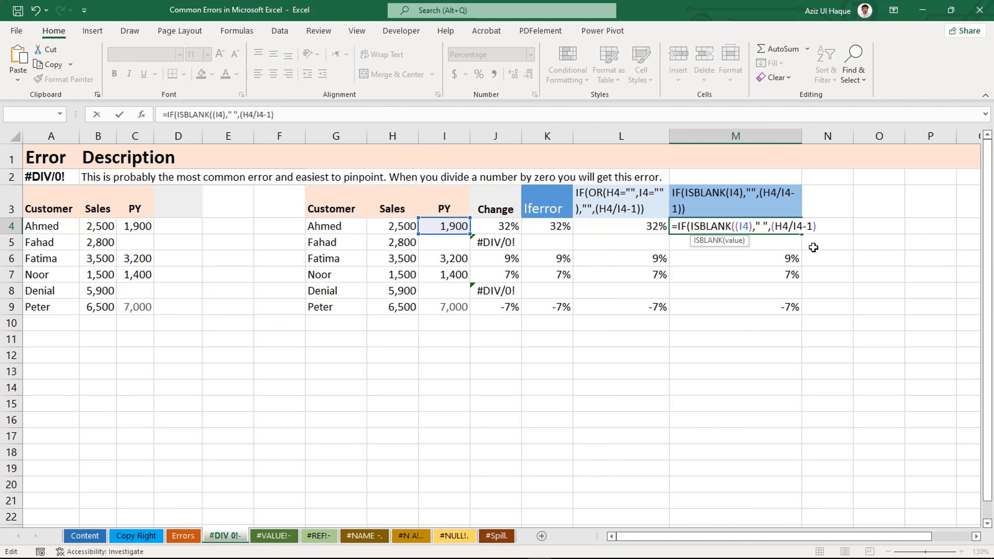
text())
key(Return)
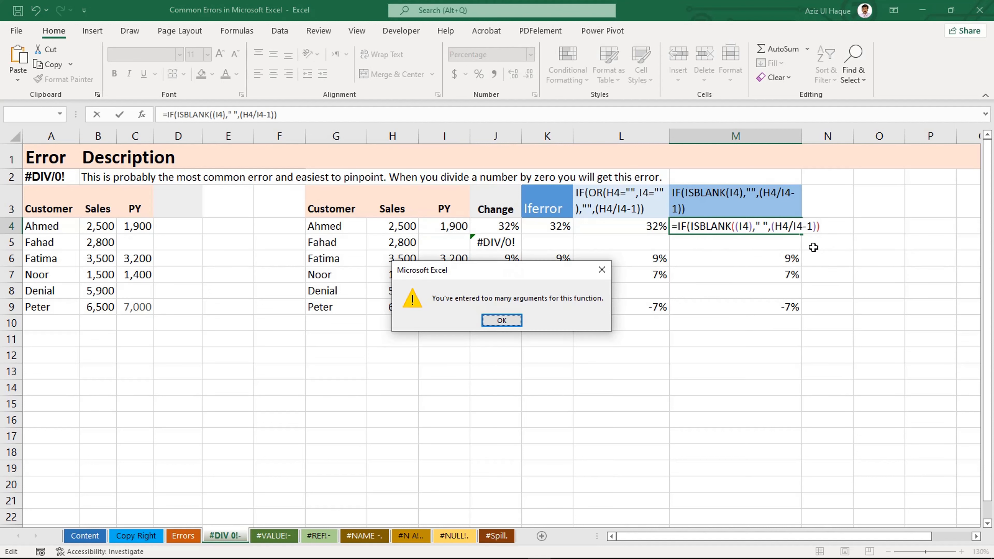
key(Return)
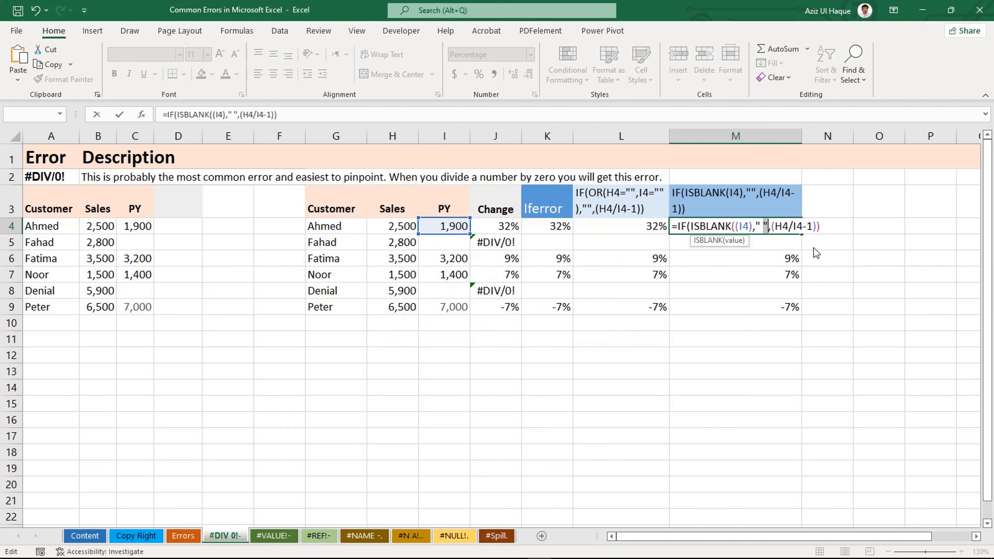
click(764, 227)
key(BackSpace)
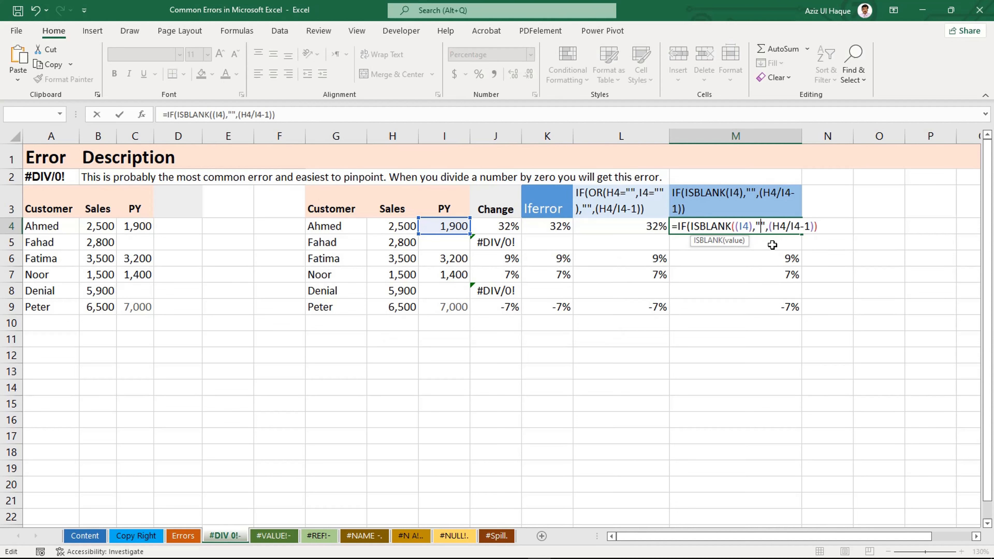
key(End)
key(Return)
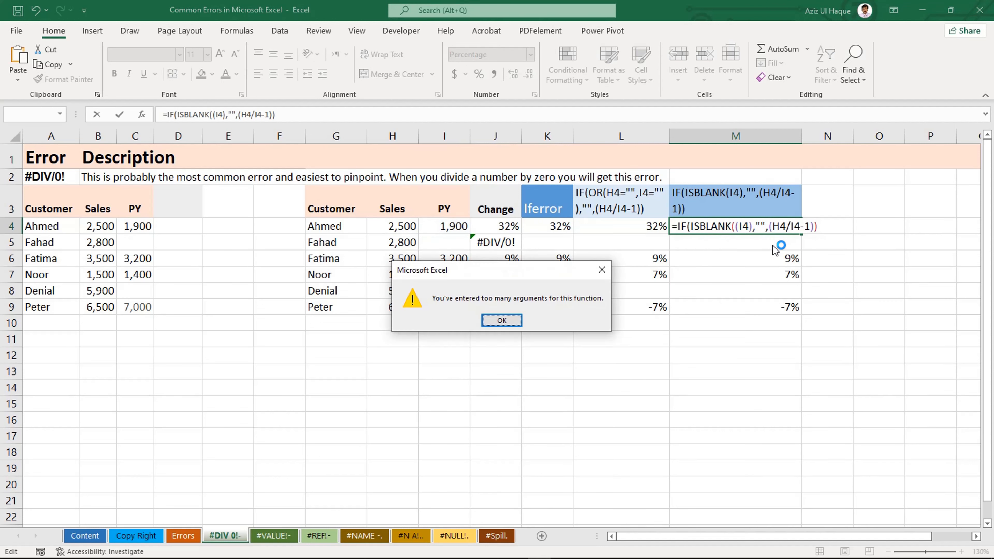
key(Return)
key(BackSpace)
key(Return)
key(Return)
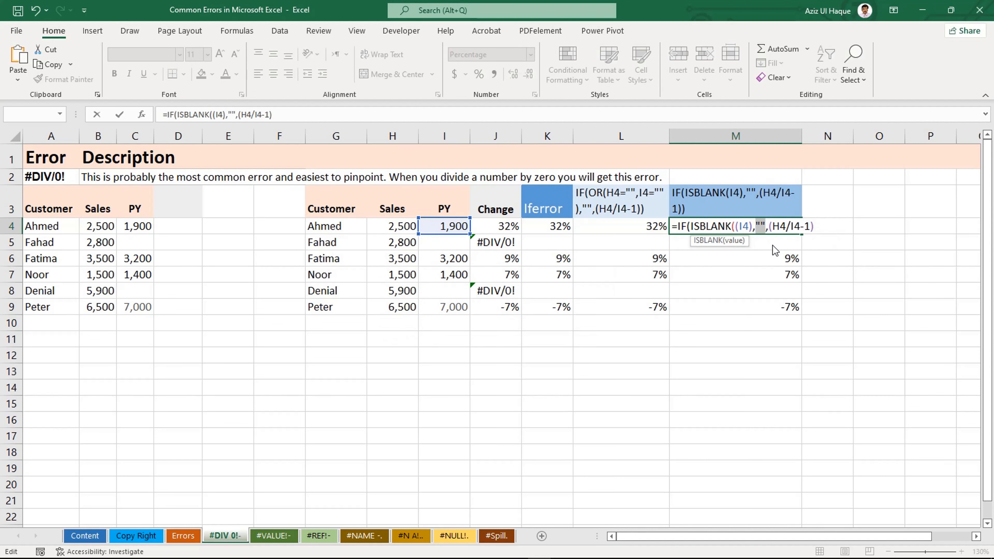
key(Escape)
click(765, 258)
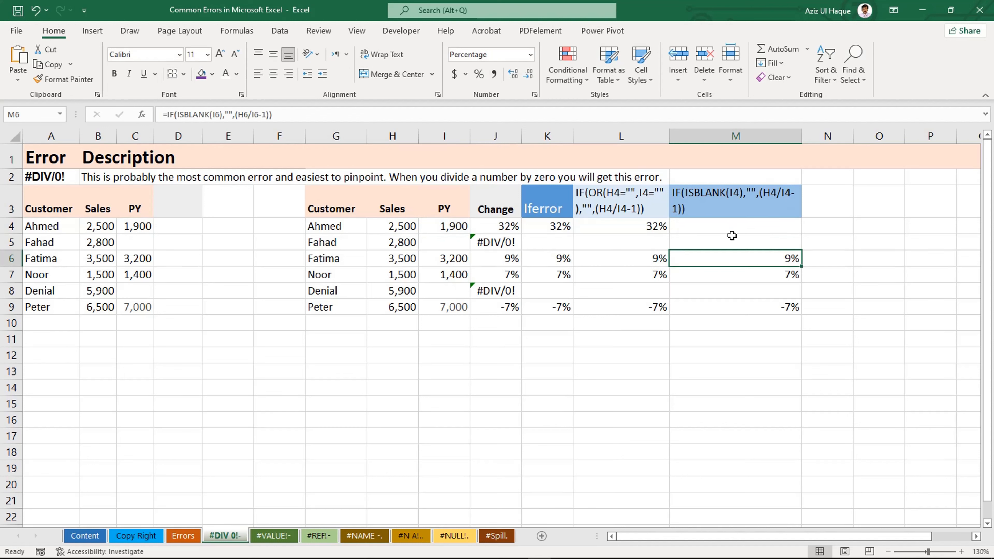
Step: Start the M4 formula with =IF(ISBLANK(I4),"", to return empty text for a blank PY cell
click(747, 224)
text(=)
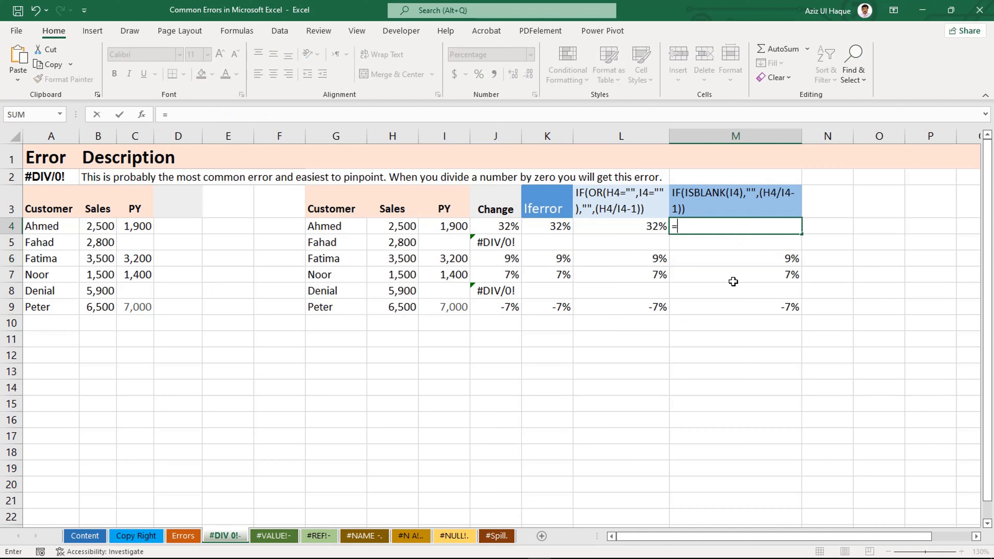
text(if)
key(Tab)
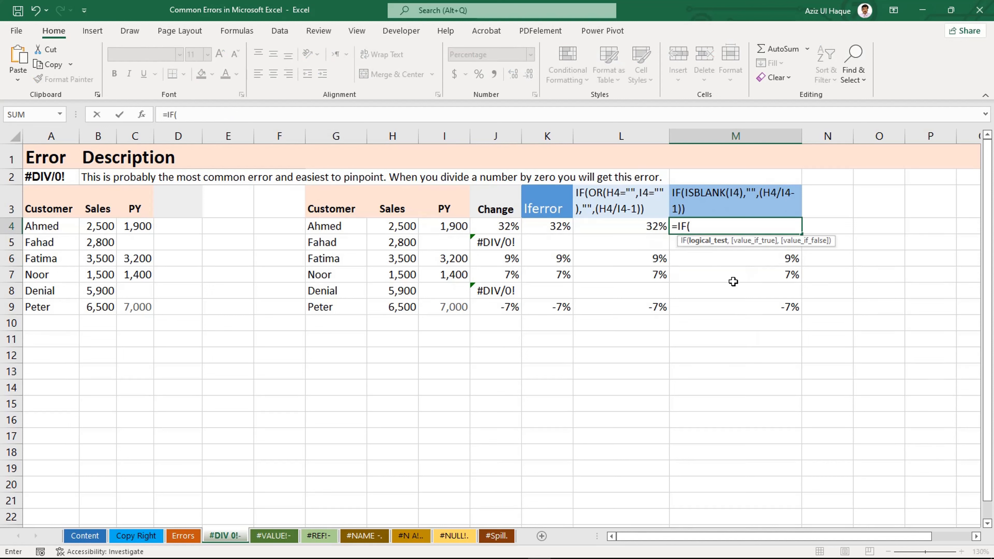
text(is)
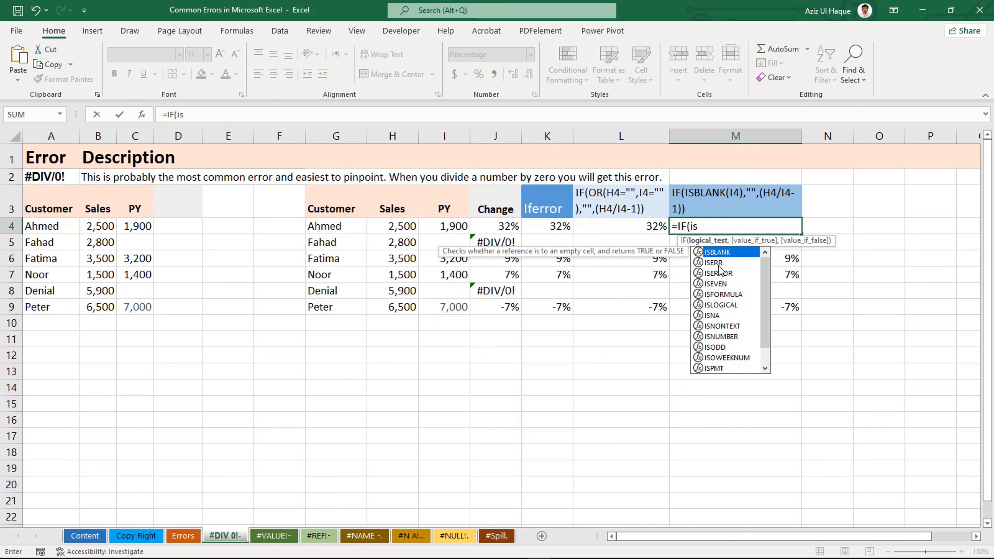
double_click(724, 256)
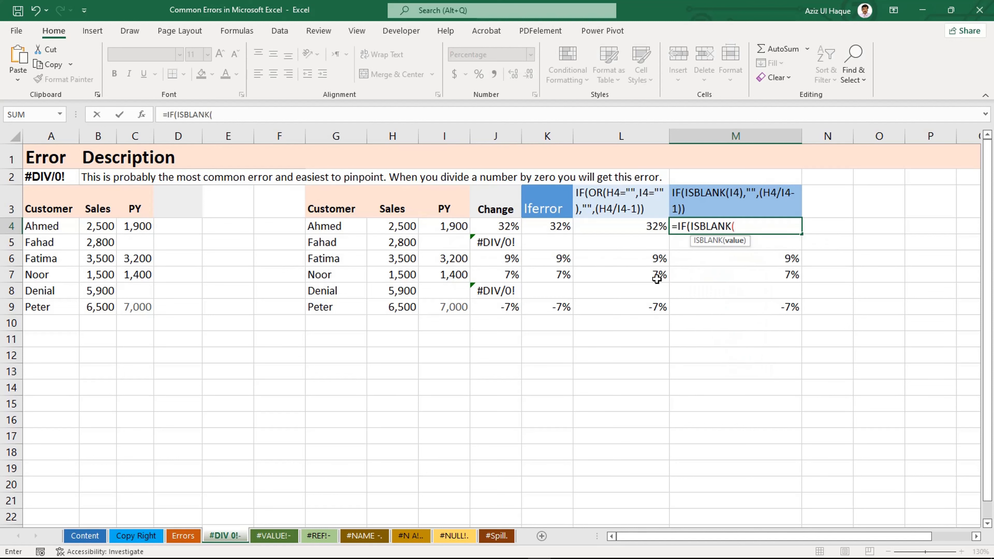
click(448, 225)
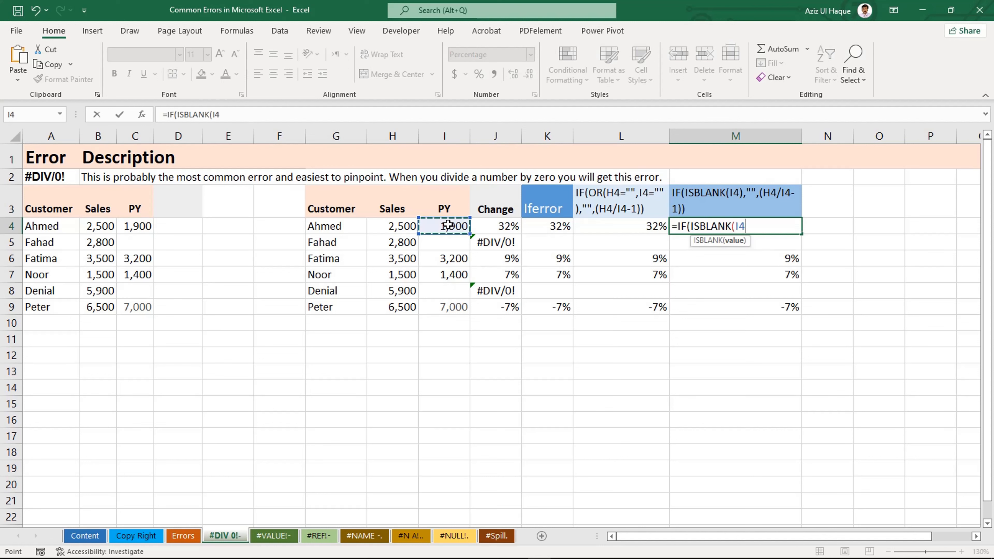
text(),)
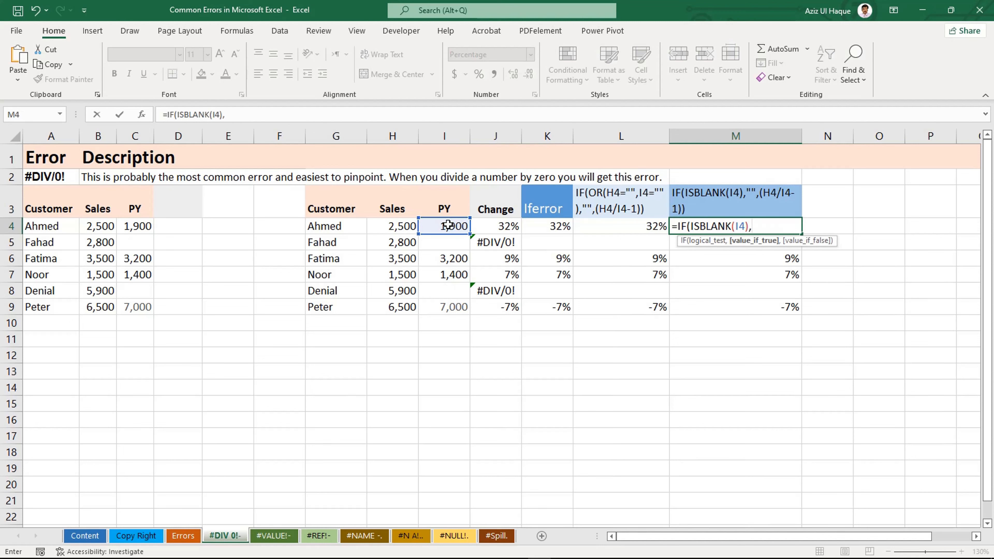
text("",)
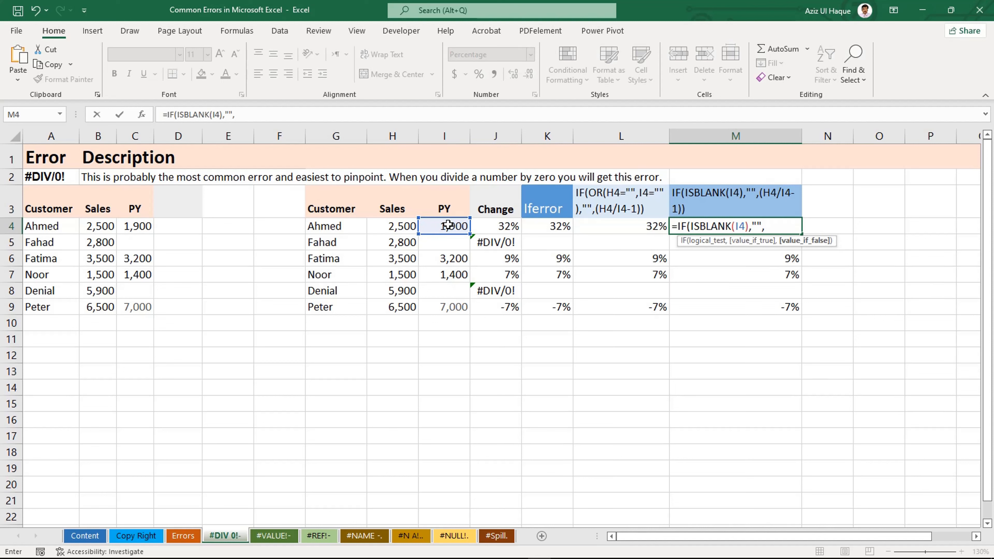
Step: Complete and commit the M4 formula with (H4/I4-1)) as the value if PY is not blank
text(()
click(396, 232)
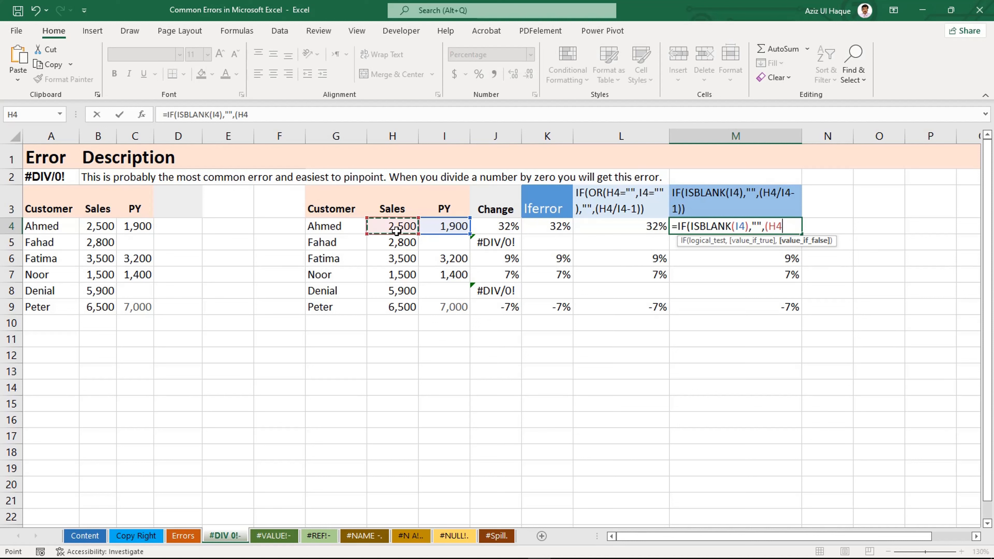
text(/)
click(439, 227)
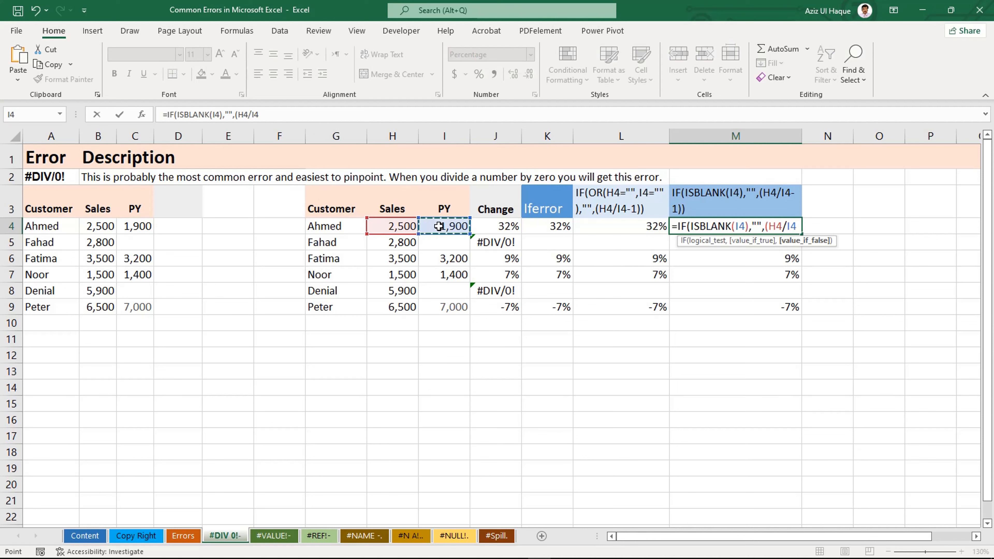
text(-1)))
key(Return)
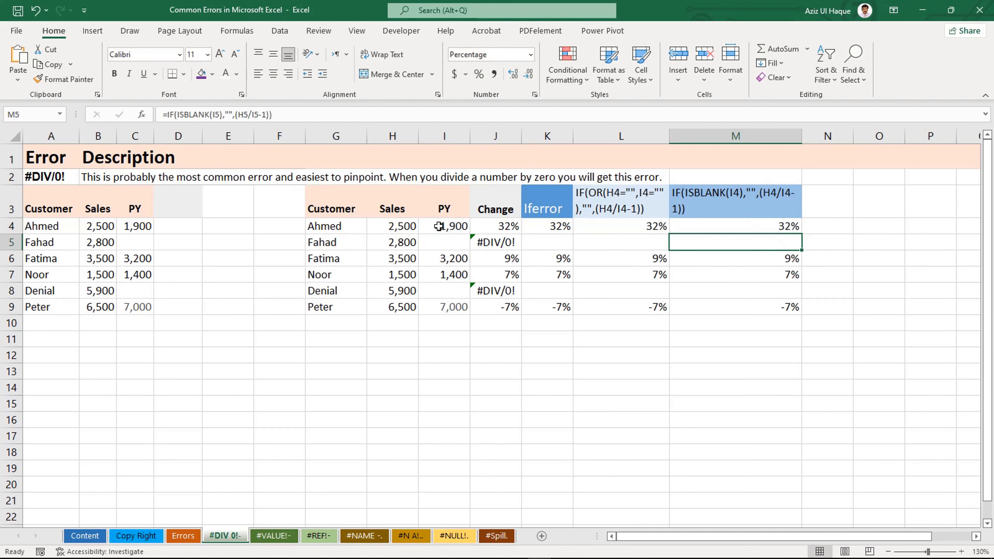
Step: Fill the IF(ISBLANK()) formula from M4 down to M9
click(753, 227)
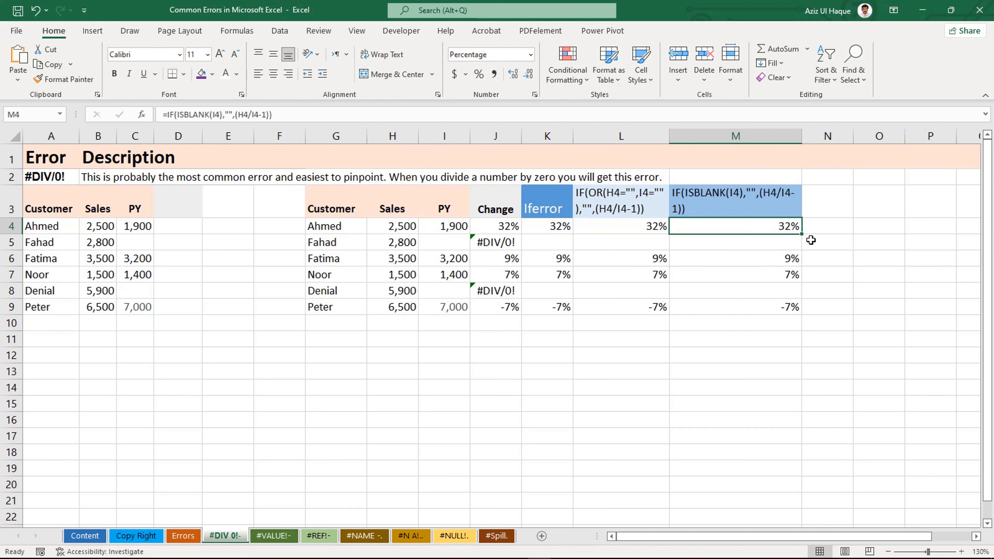
drag(801, 234, 791, 316)
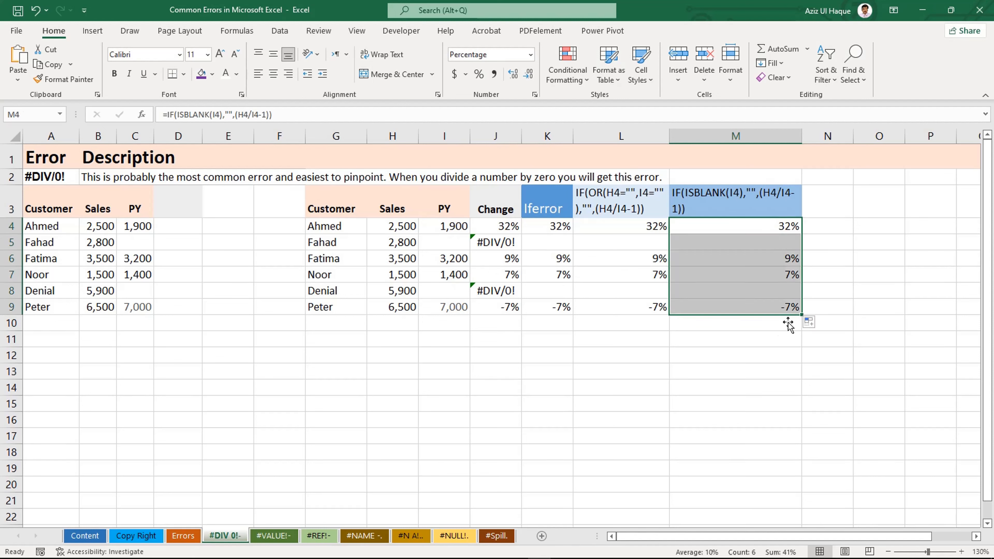
click(772, 339)
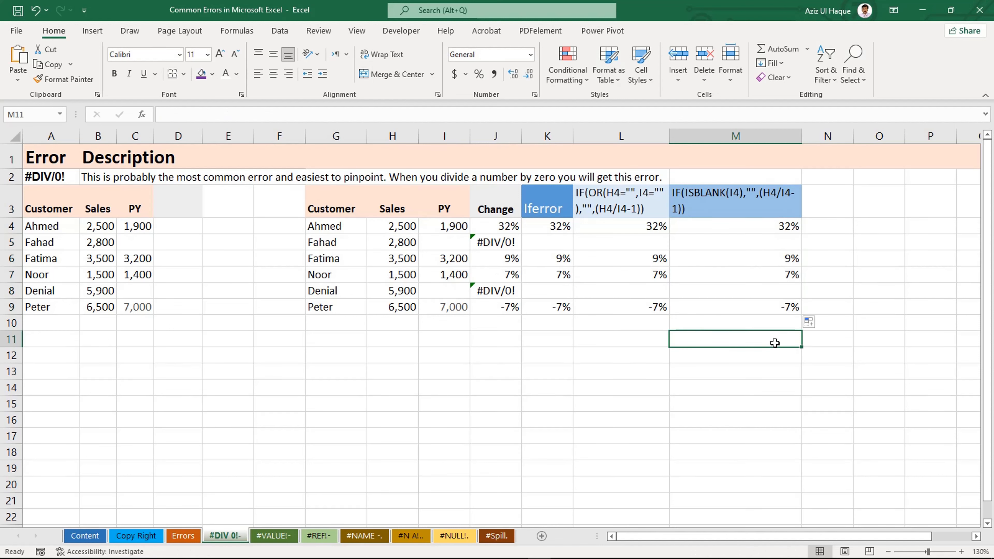
Step: Test the M4 formula by clearing PY cell I4, and undo the deletion
click(451, 225)
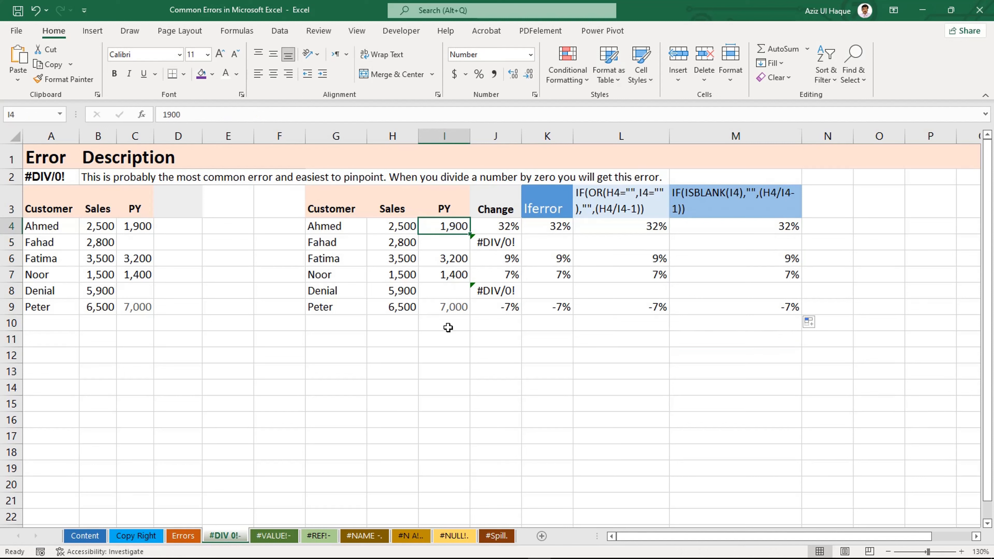
key(Delete)
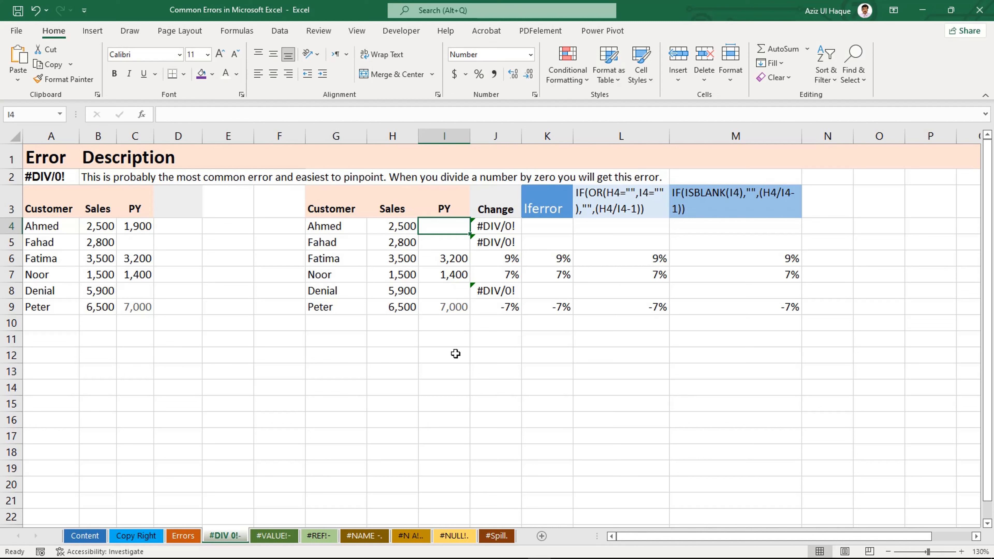
key(ctrl+z)
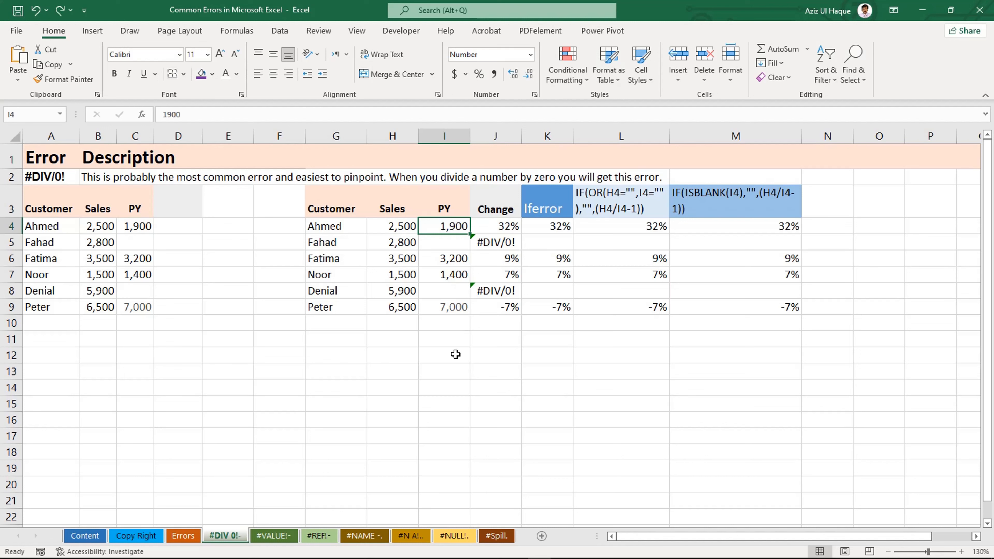
Step: Compare the Change result in J5 with the IFERROR result in K5 and the ISBLANK result in M5
click(706, 274)
click(510, 244)
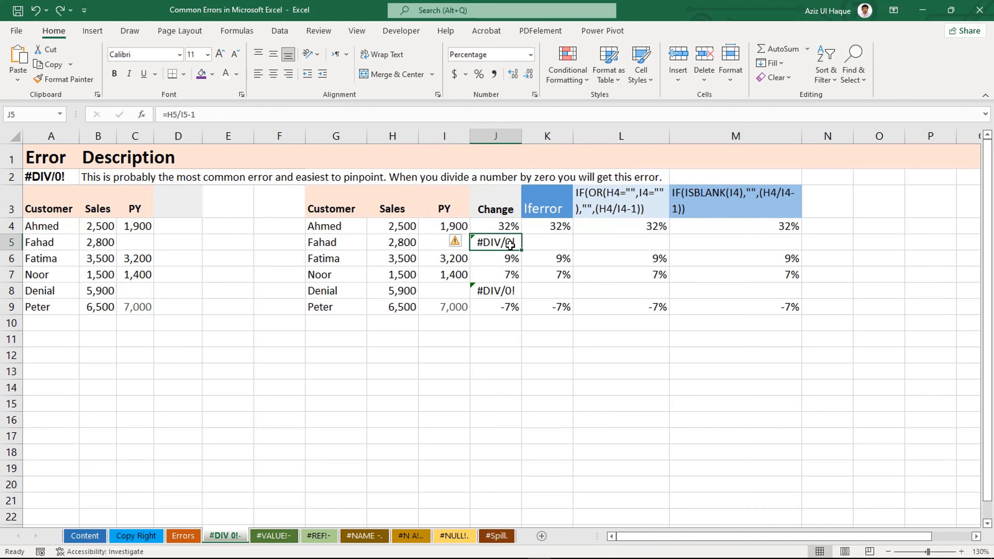
click(545, 244)
click(743, 245)
click(543, 349)
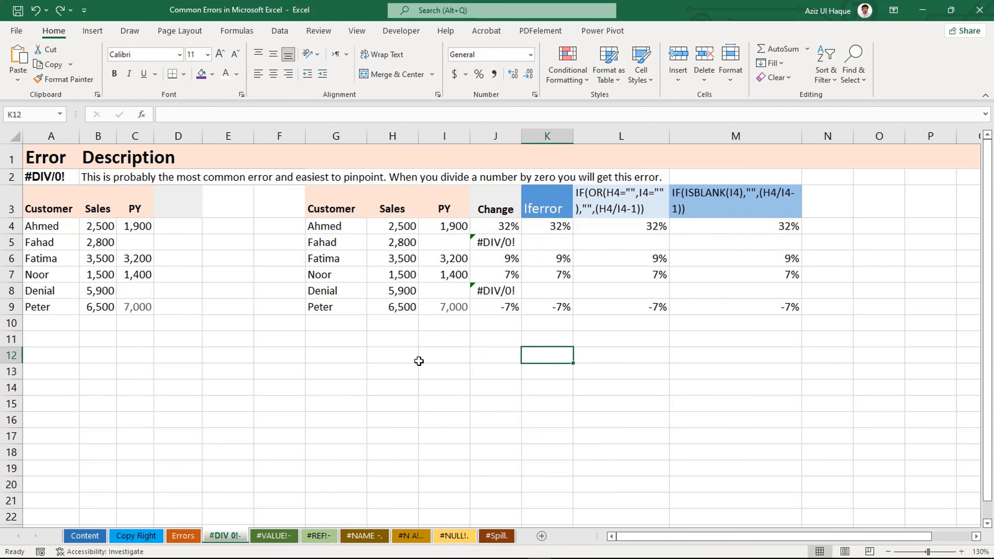
Step: Open the #VALUE! sheet and examine the Error column formulas in D4, D5 and D9 and the PY entry in C5
click(263, 538)
click(235, 403)
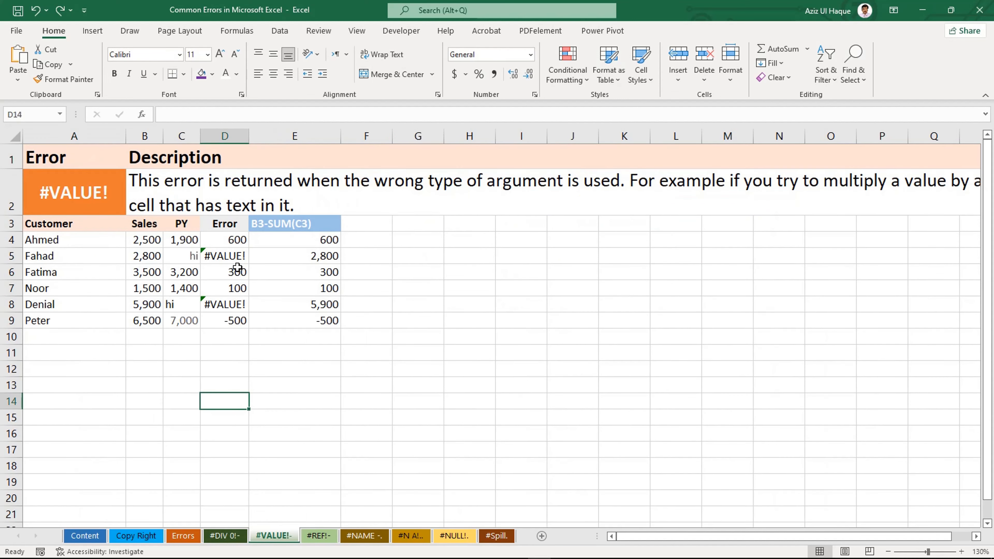
click(231, 255)
click(231, 240)
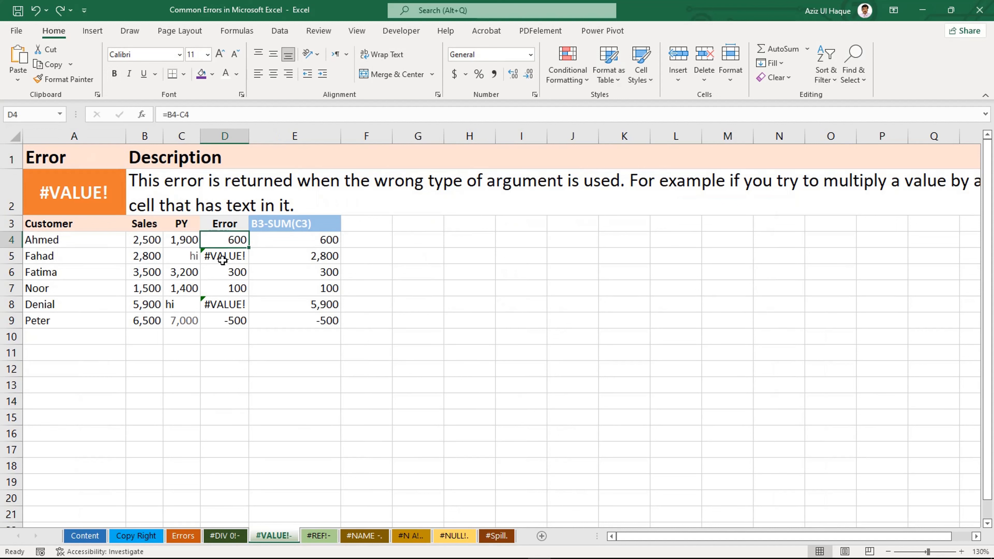
click(221, 260)
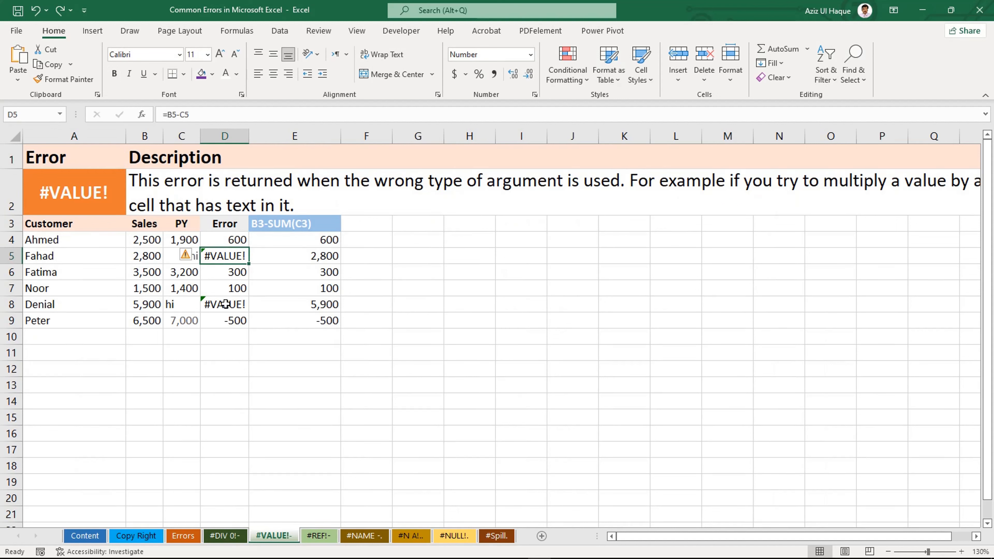
click(233, 323)
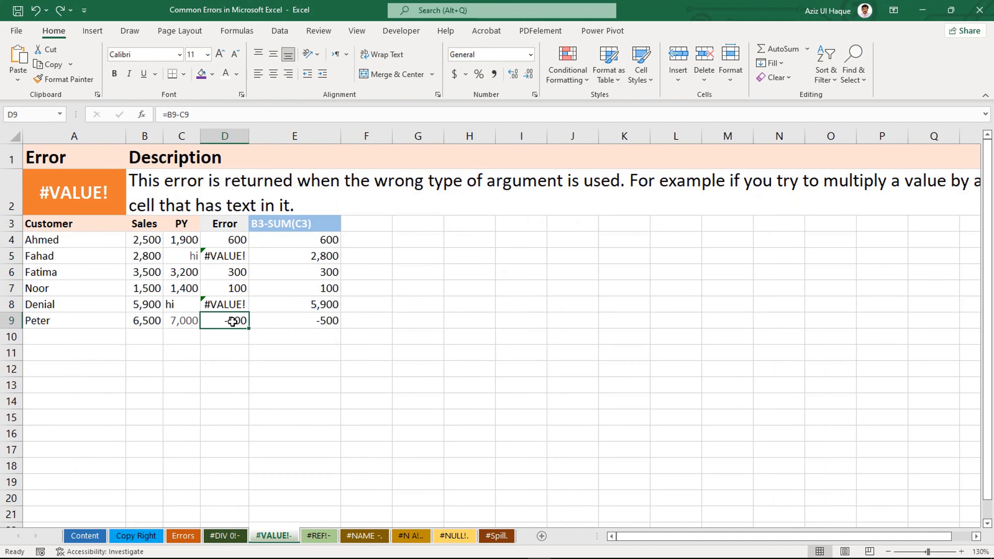
click(227, 298)
click(166, 342)
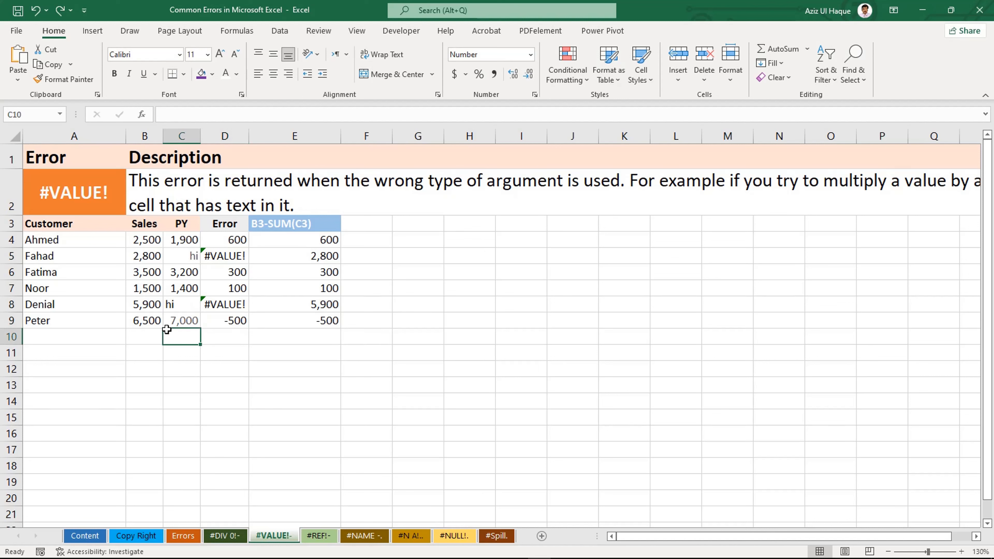
click(189, 256)
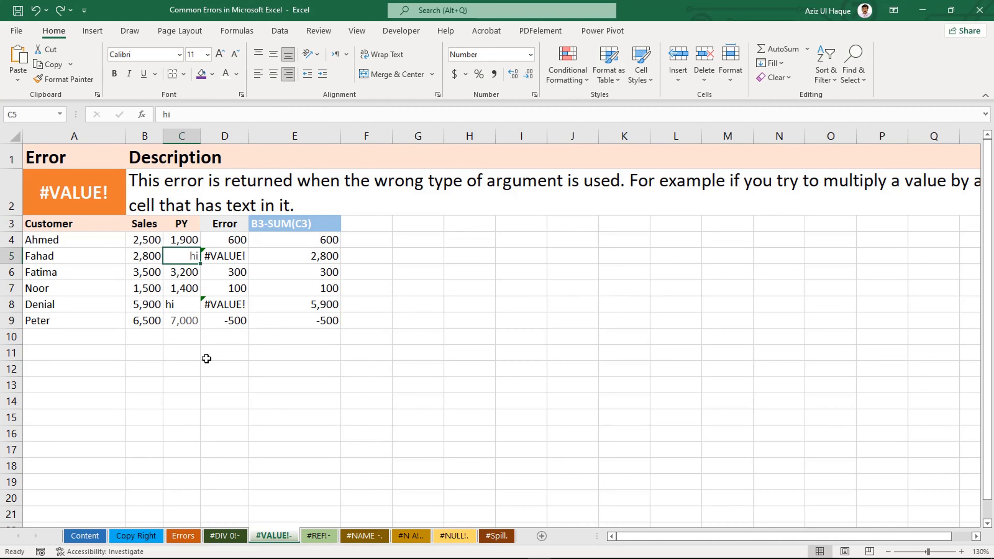
Step: Compare the #VALUE! cells D5 and D8 with the PY entries in C5 and C8 that their formulas reference
scroll(235, 400, up, 1)
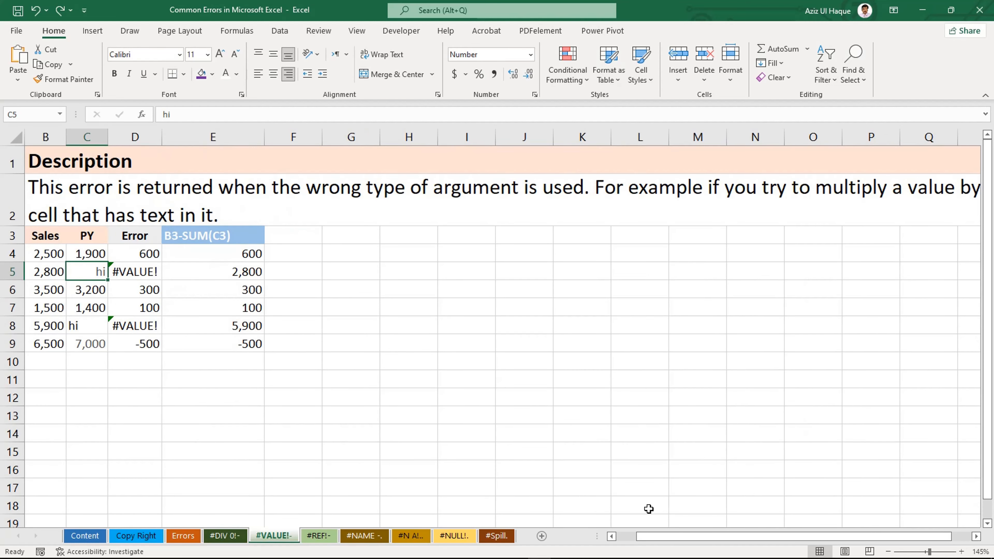
drag(676, 542, 656, 542)
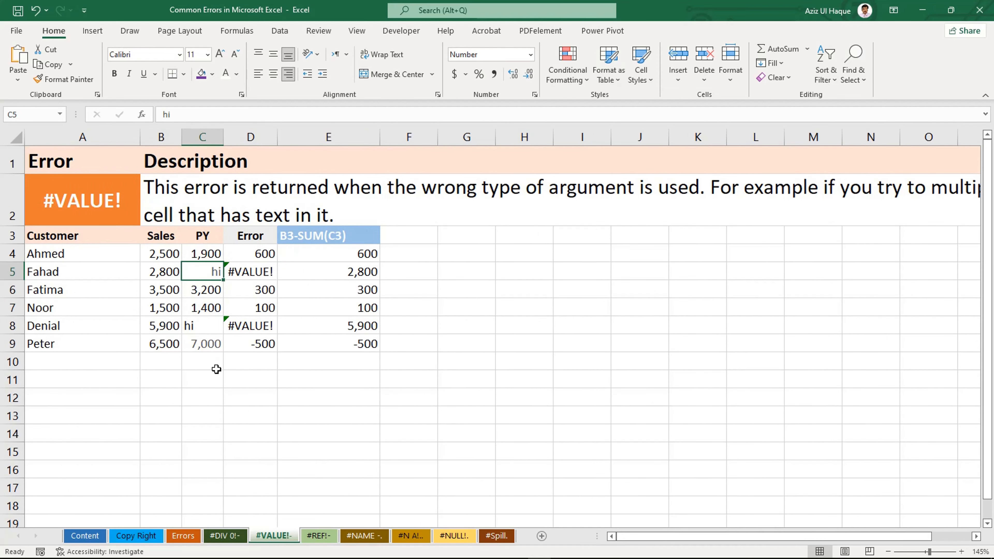
click(242, 274)
click(237, 324)
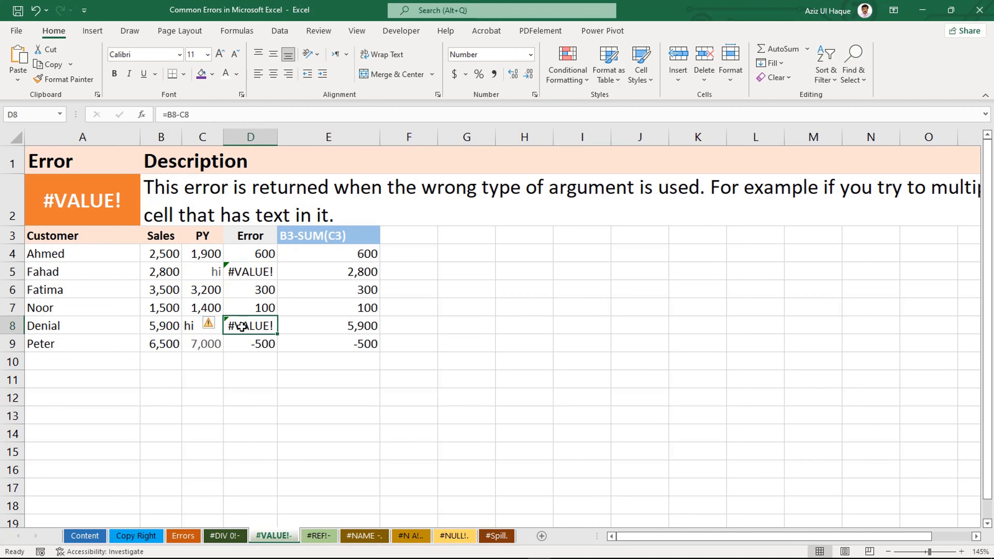
click(191, 325)
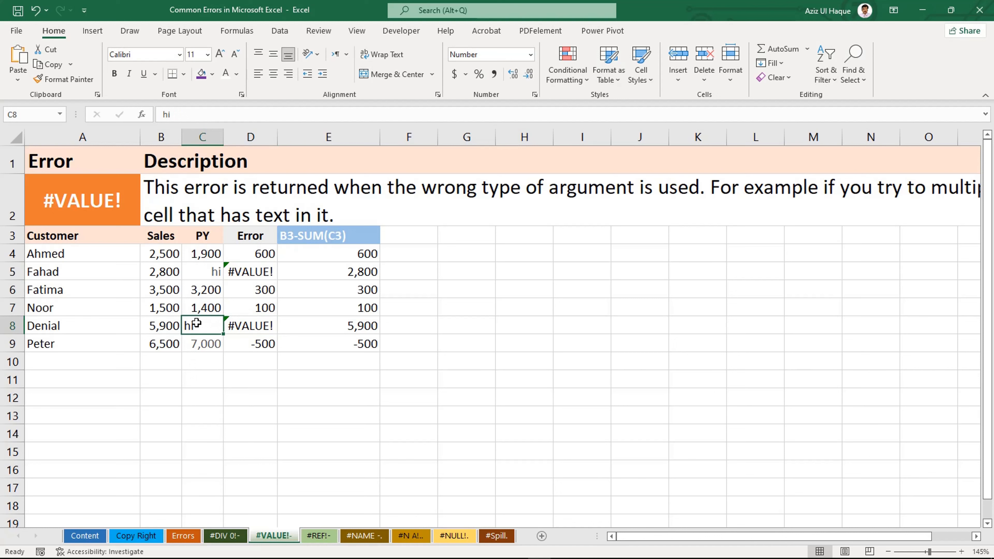
click(249, 274)
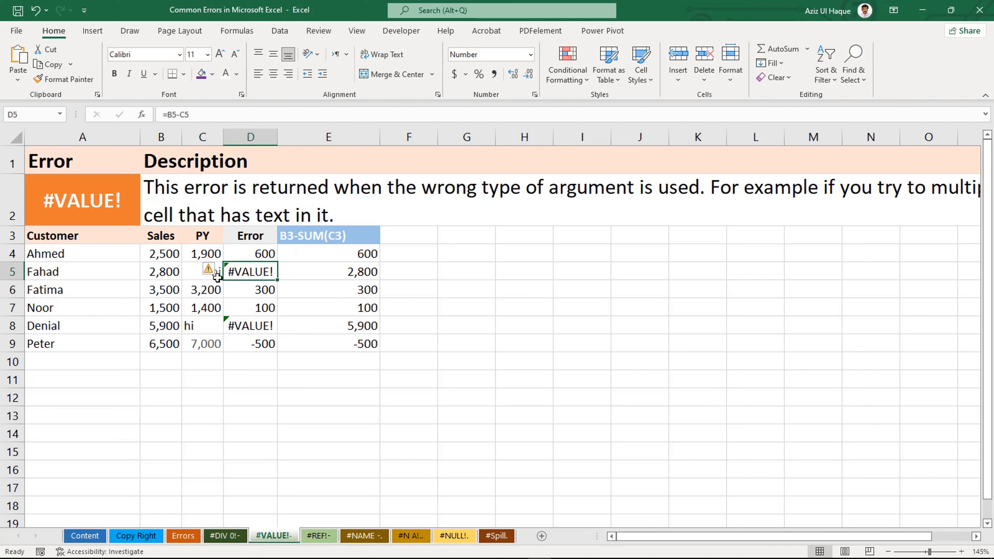
click(208, 275)
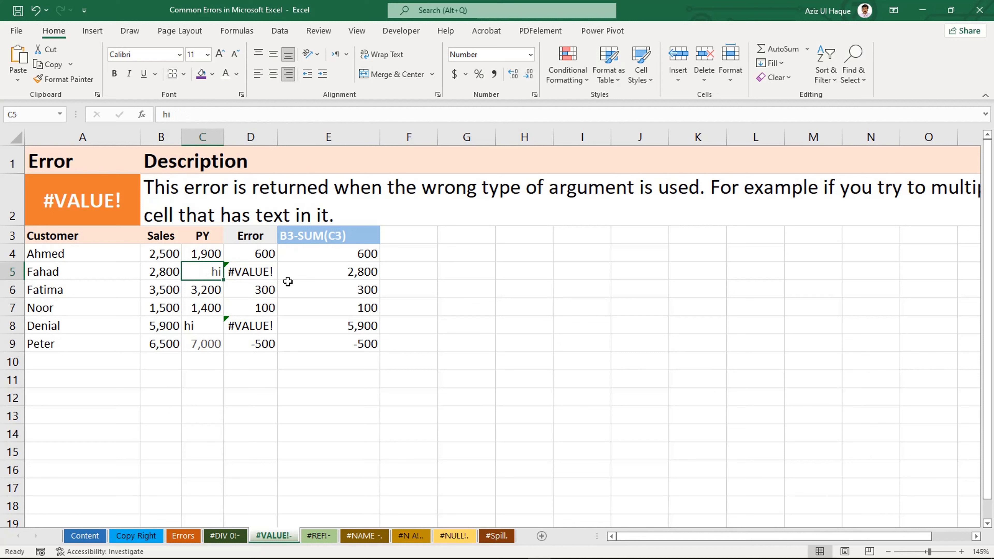
click(247, 276)
Step: Re-enter the formula =B4-C4 in D4 of the Error column and fill it down to D9
click(251, 254)
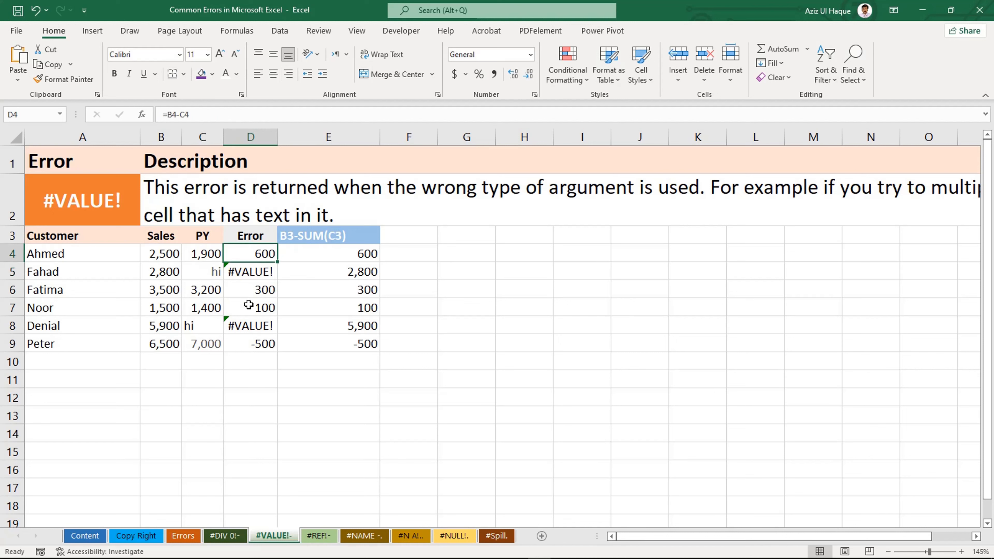
text(=)
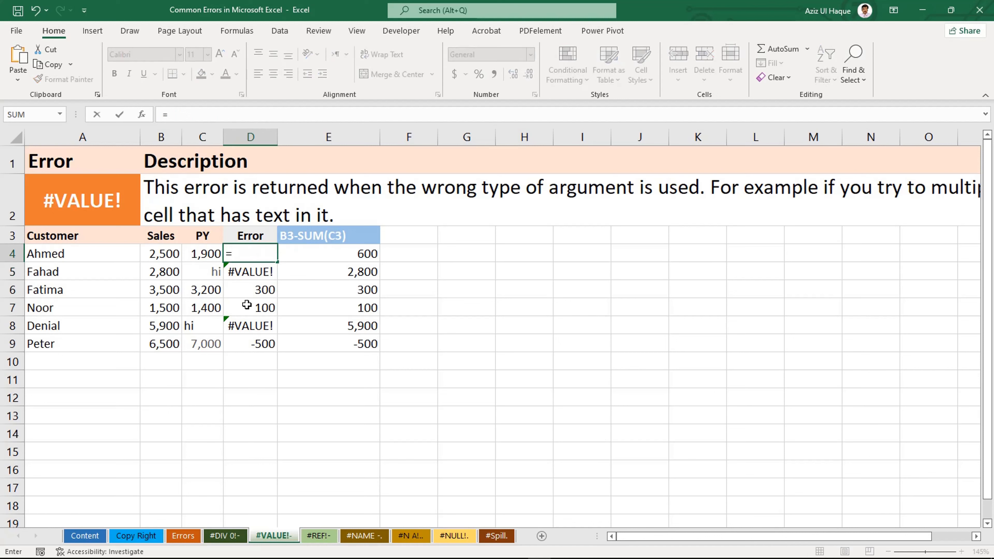
click(159, 254)
text(-)
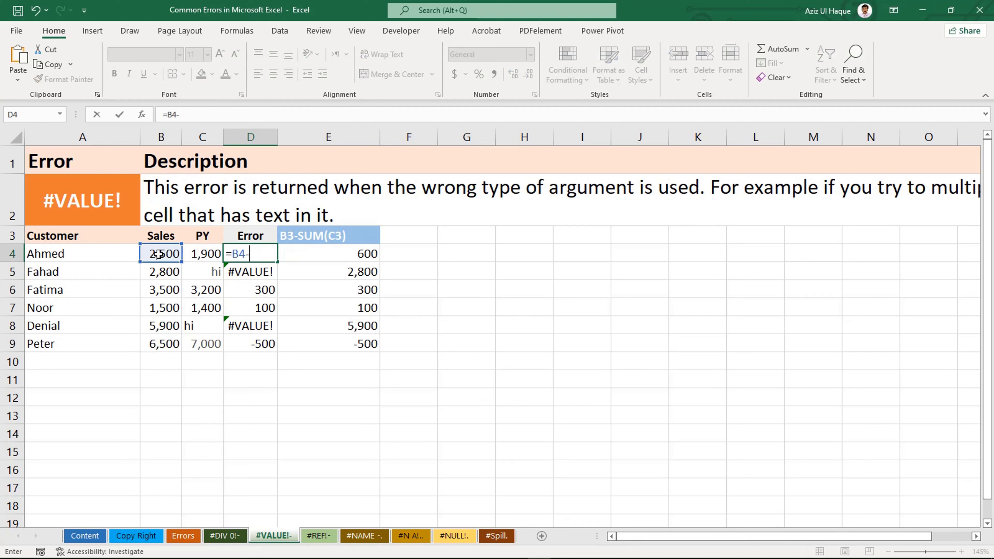
click(192, 257)
key(Return)
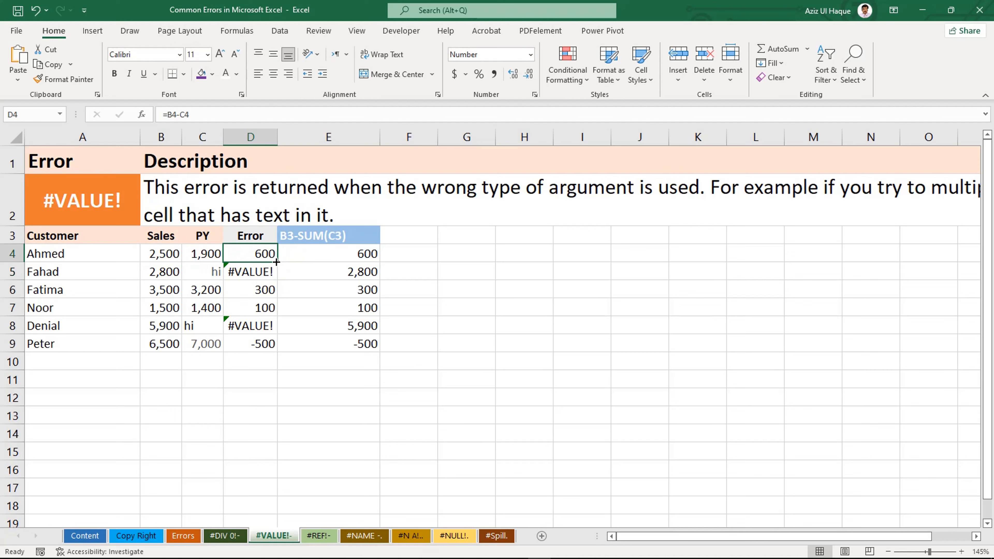
drag(276, 262, 259, 344)
click(240, 387)
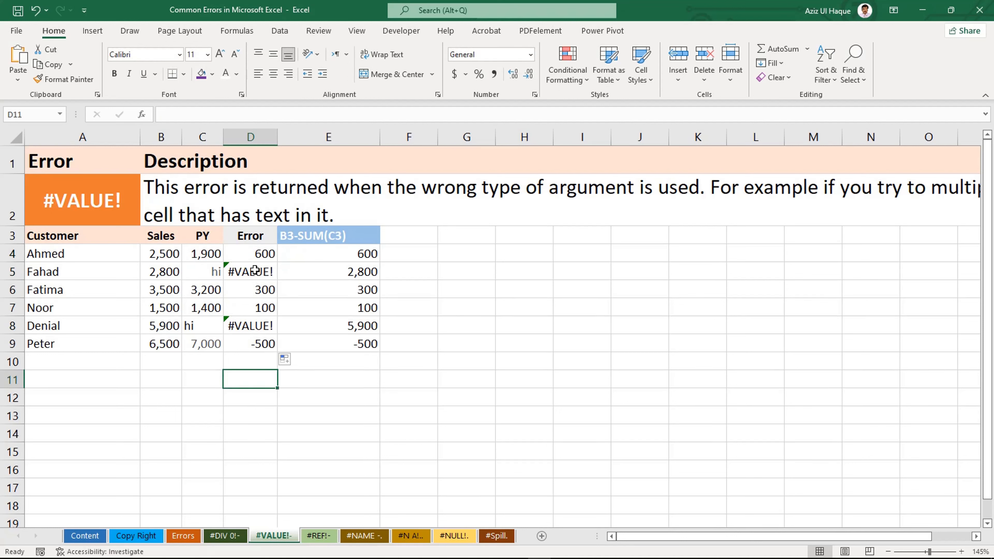
click(255, 270)
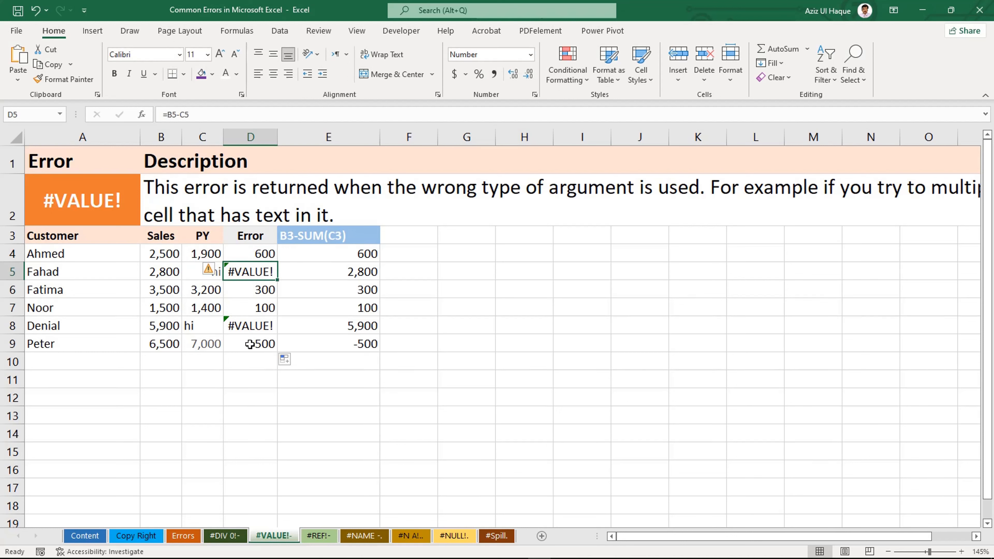
Step: Re-enter the formula =B4-SUM(C4) in E4 of the B3-SUM(C3) column
click(303, 254)
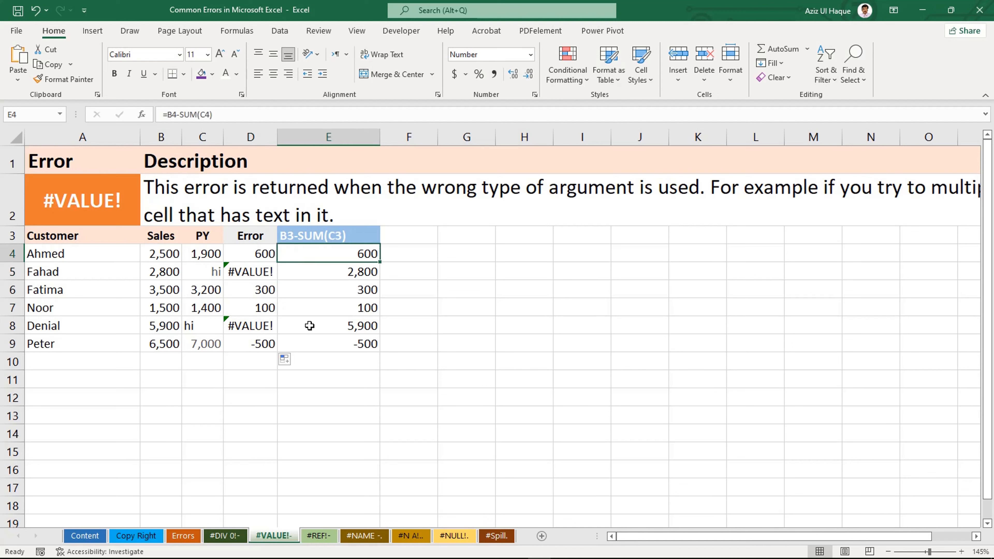
text(=)
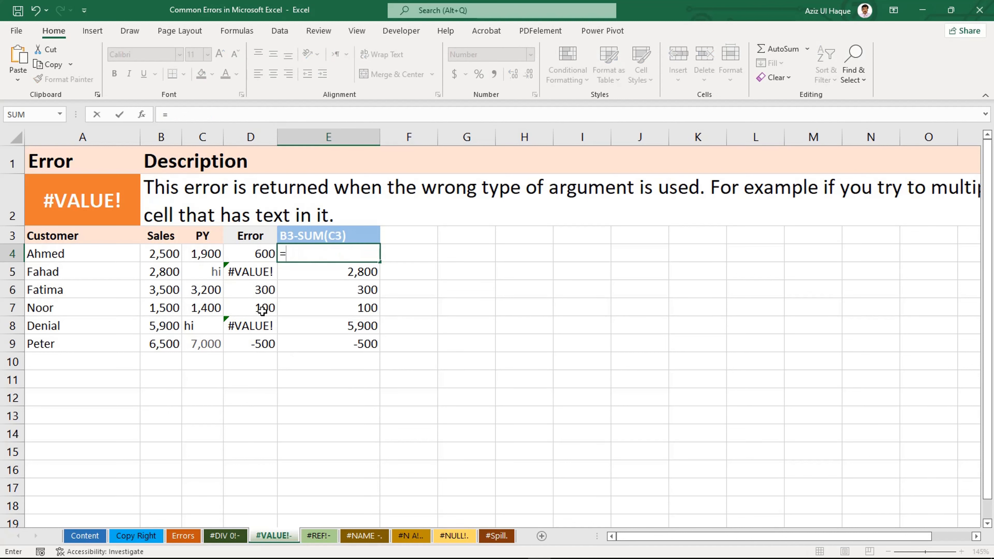
click(168, 257)
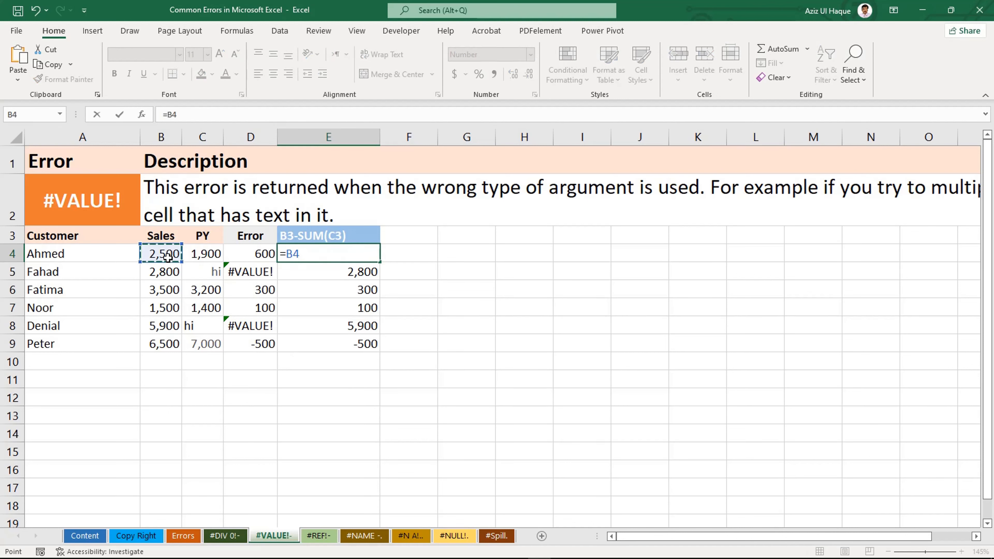
text(-s)
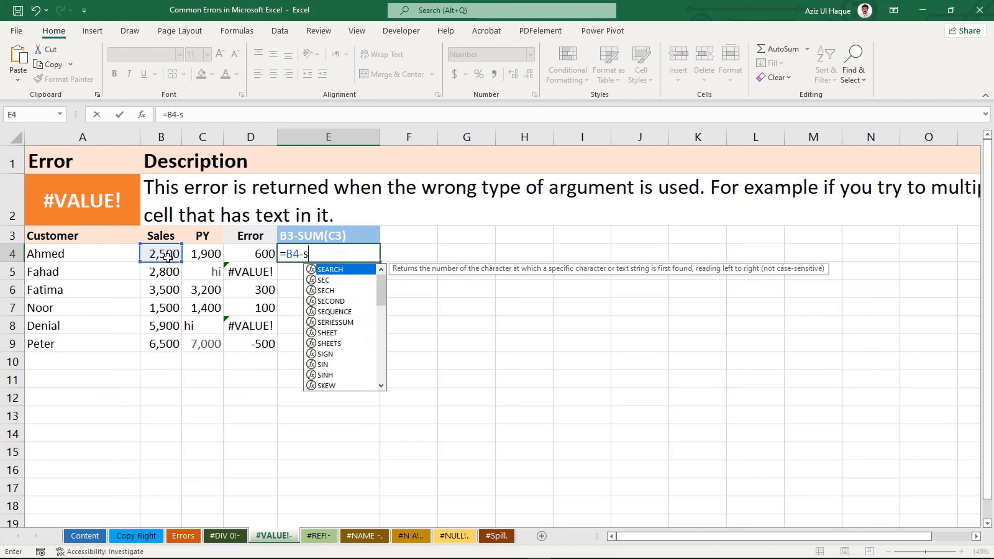
text(um()
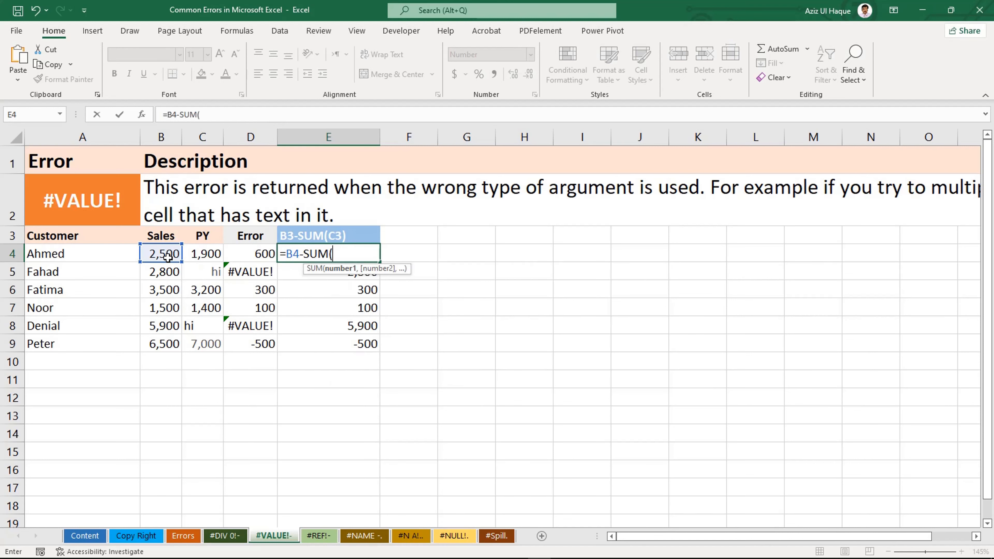
click(207, 253)
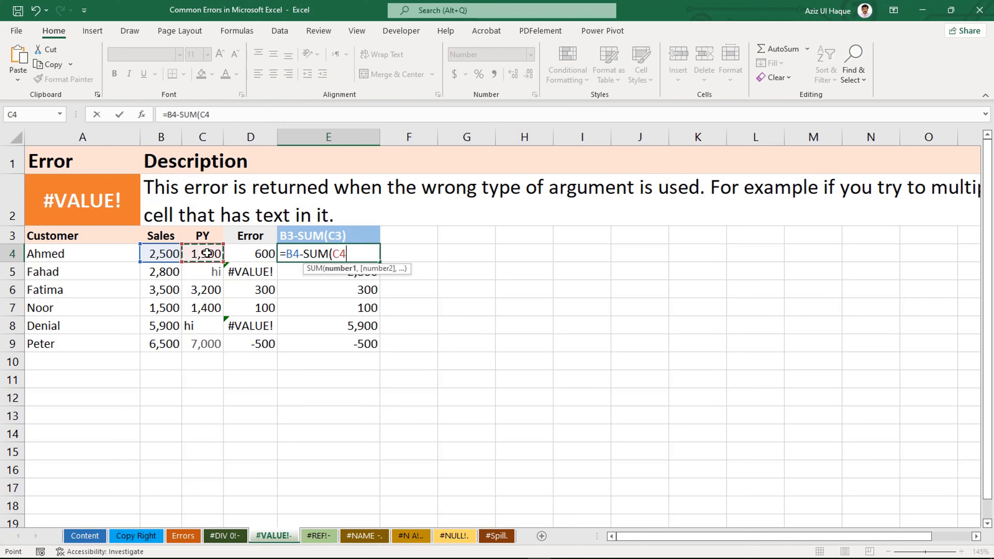
text())
key(Return)
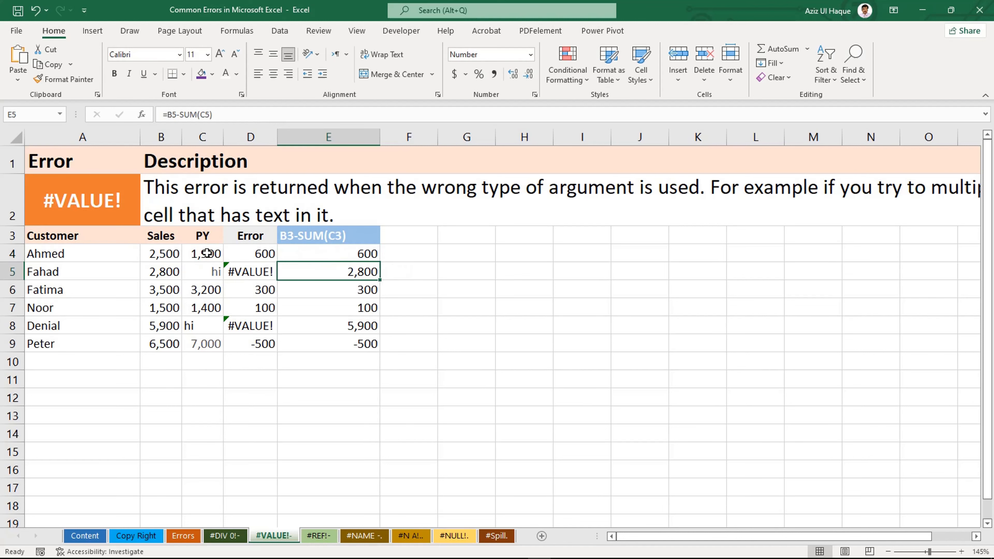
Step: Fill the SUM-based formula from E4 down to E9
click(358, 255)
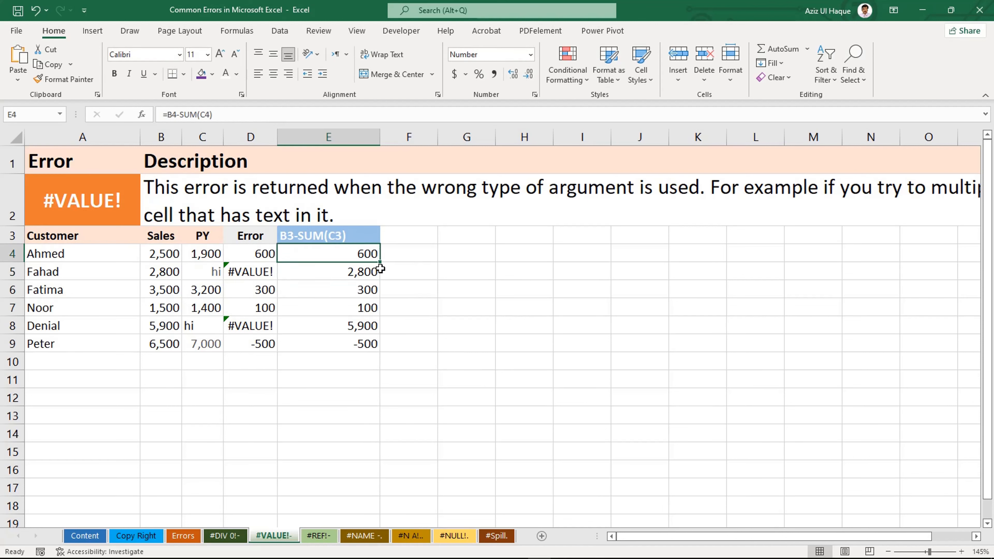
drag(381, 262, 359, 346)
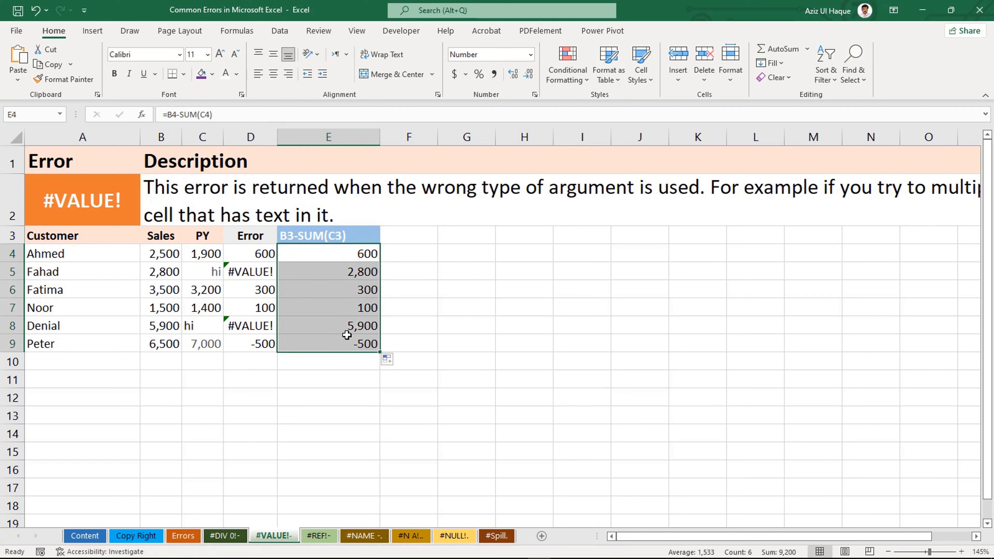
click(346, 294)
Step: Compare the Sales value in B5 and the PY text in C5 with the SUM-based formula in E5
click(169, 274)
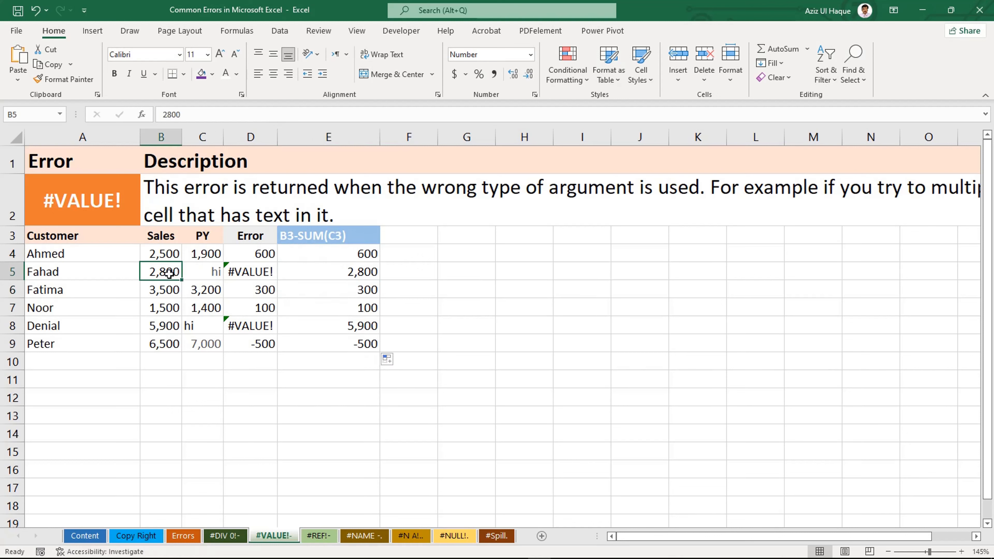
click(347, 277)
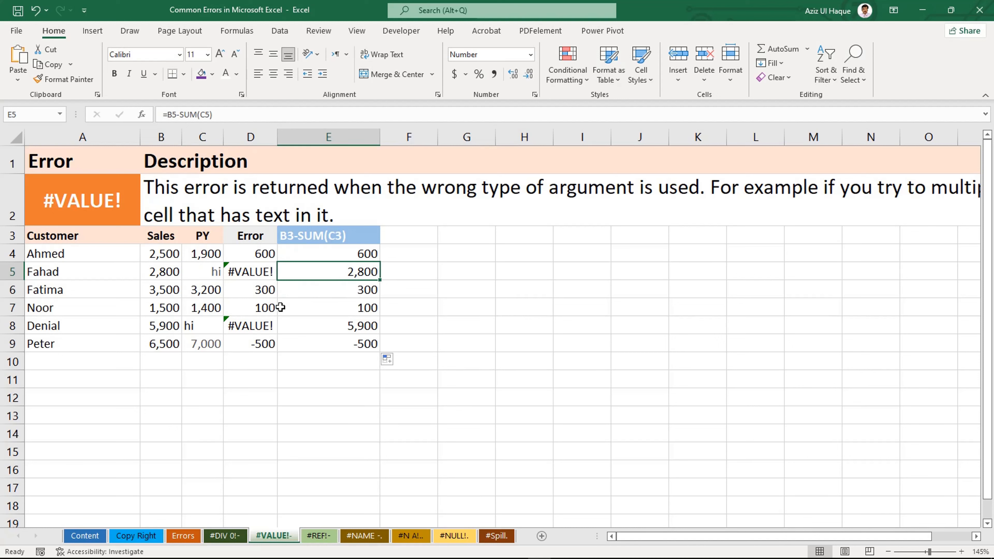
click(205, 273)
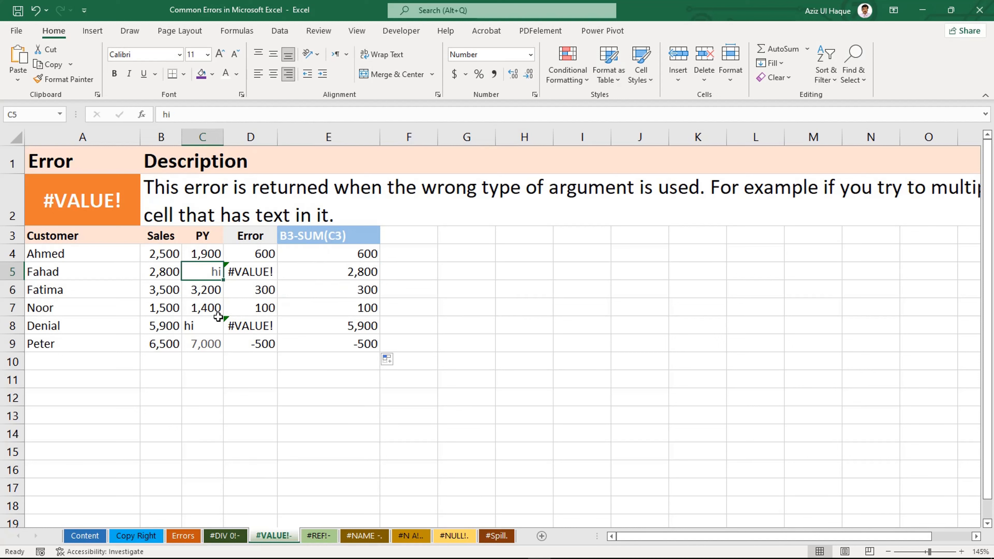
Step: Replace the PY text in C8 with dsds and check the SUM-based results in column E
click(210, 330)
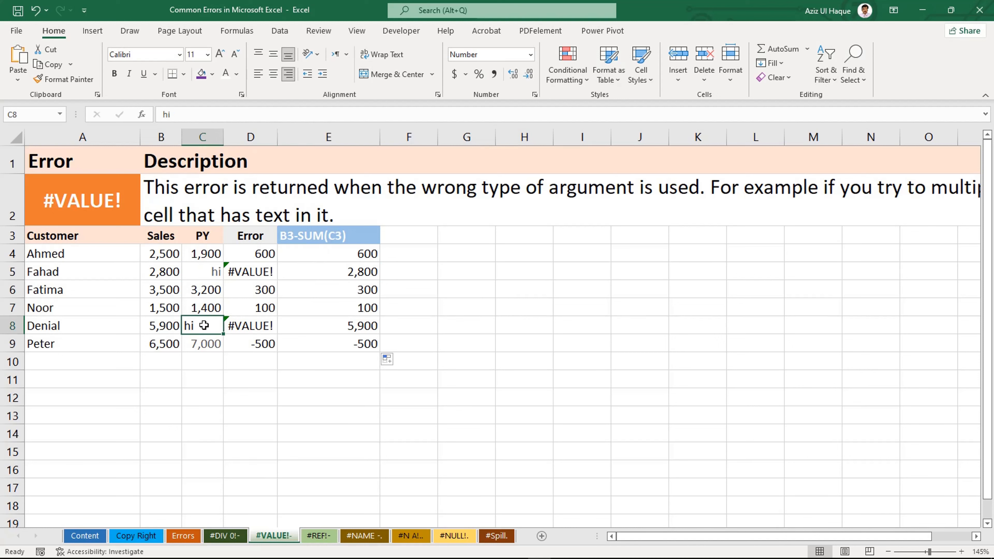
text(dsds)
click(211, 376)
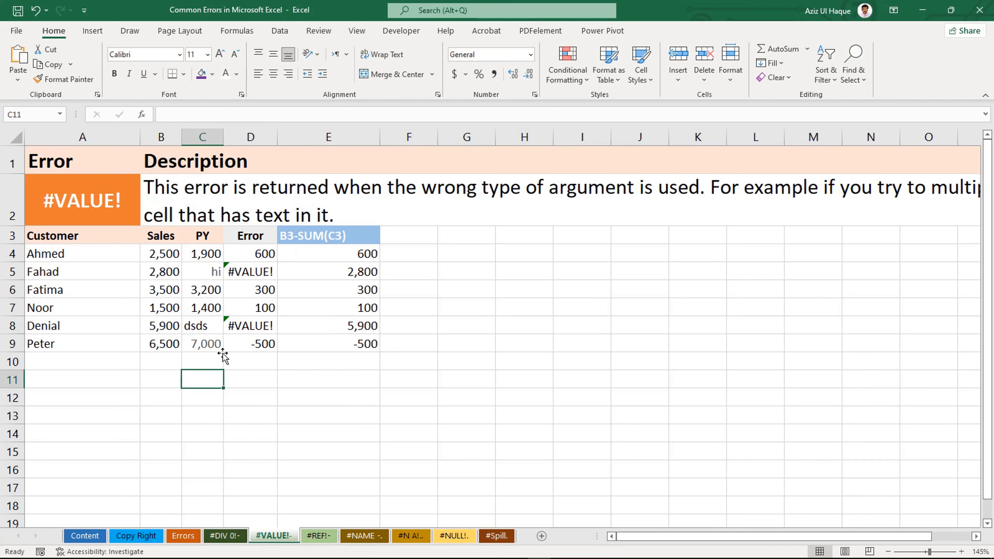
click(215, 277)
click(332, 276)
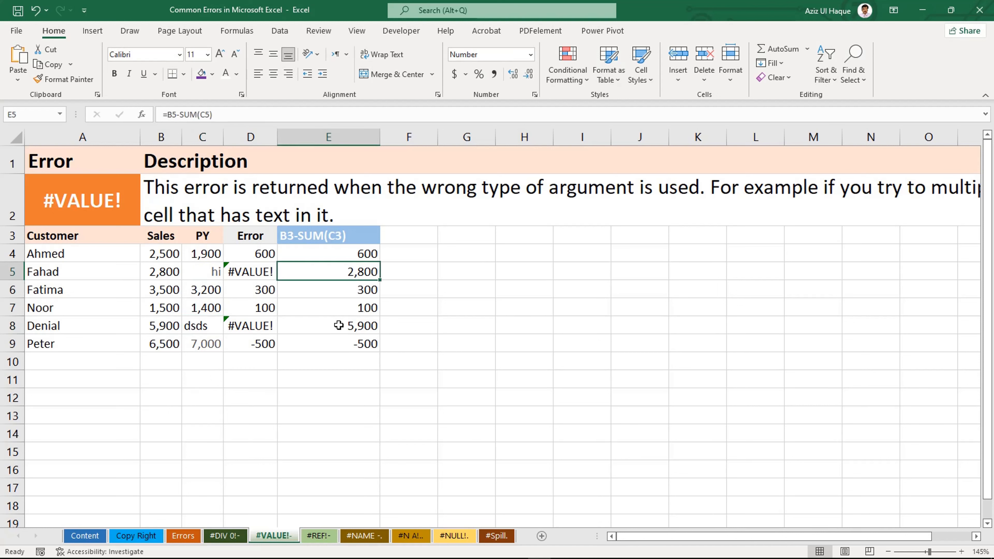
click(327, 387)
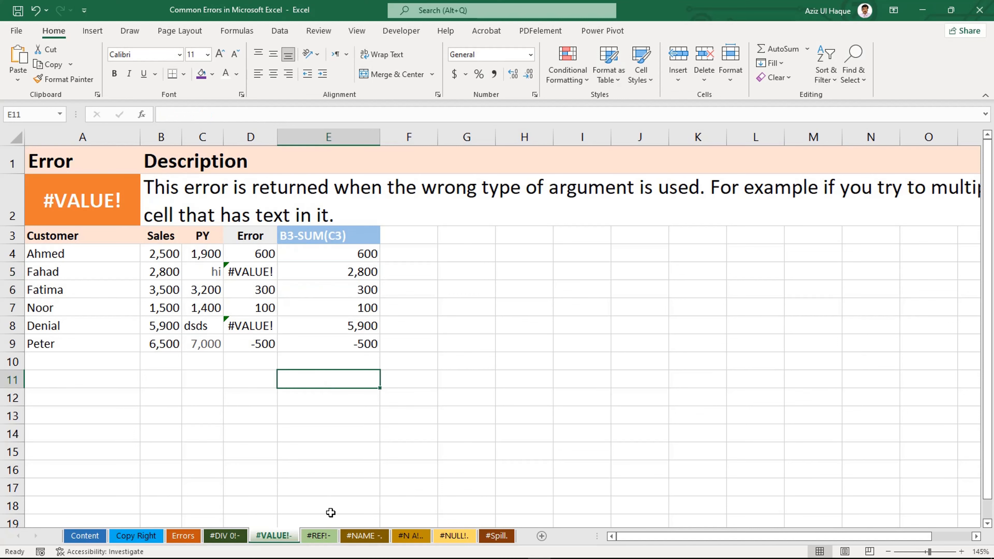
Step: Switch to the #REF! sheet for the next error example
click(319, 537)
click(316, 386)
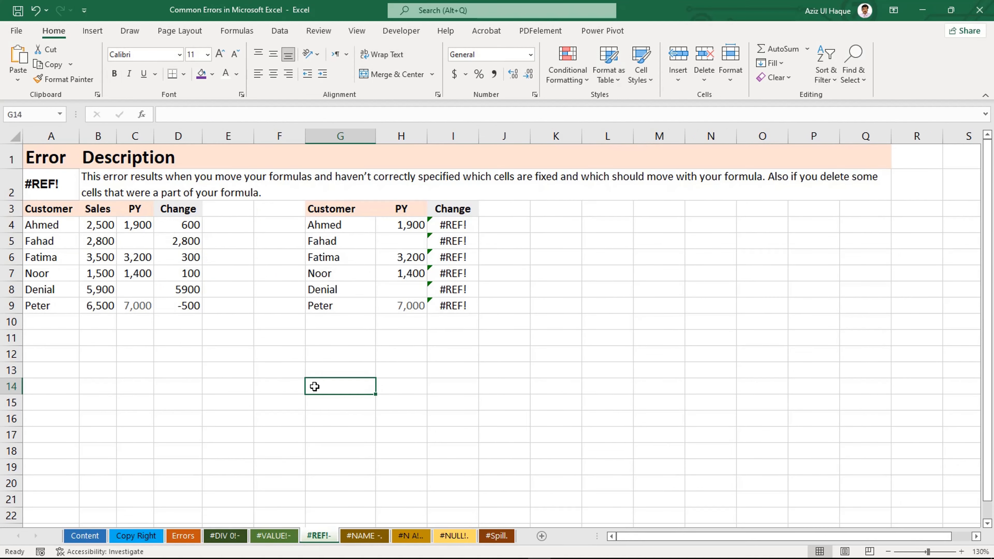
Step: Review the Change formulas in D4:D9 of the first table
click(173, 359)
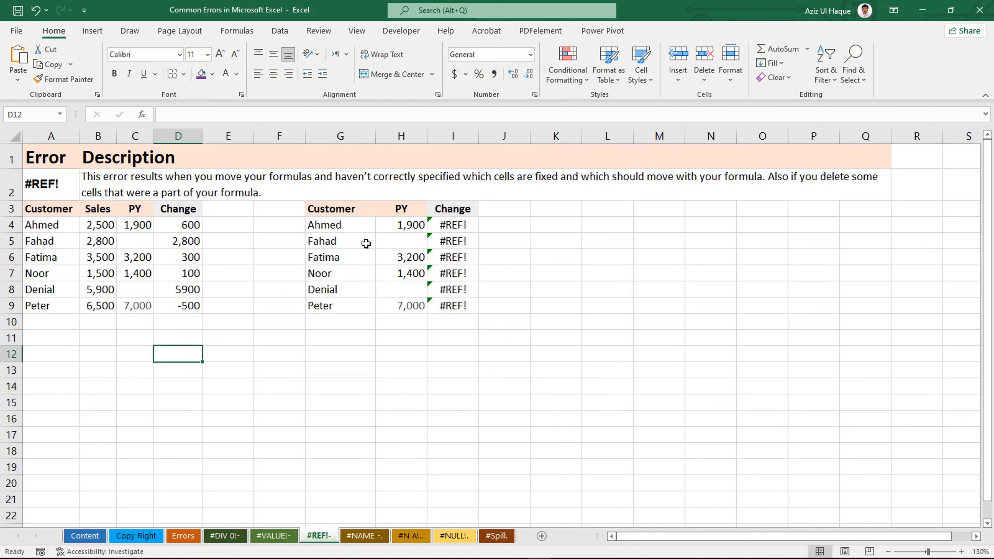
click(186, 231)
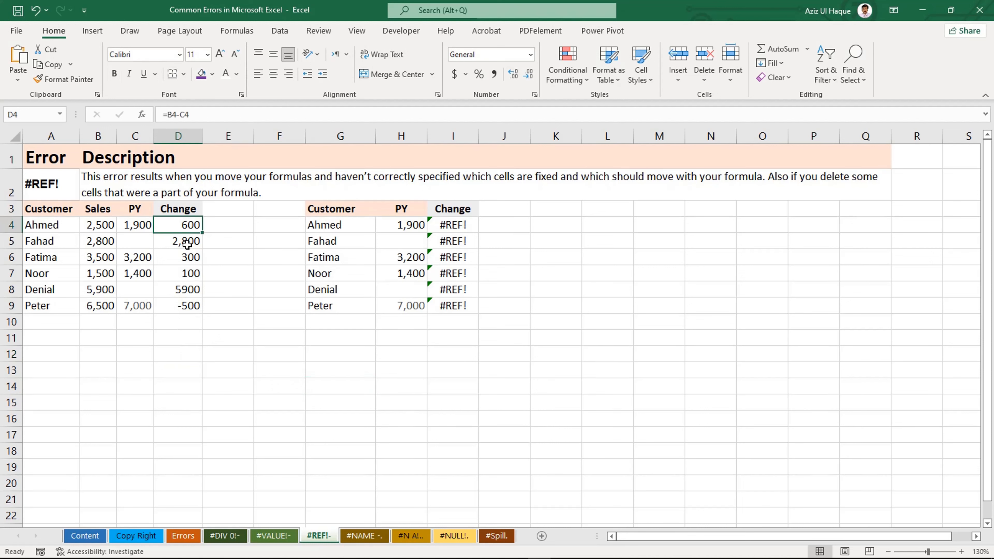
click(187, 243)
click(179, 270)
click(180, 290)
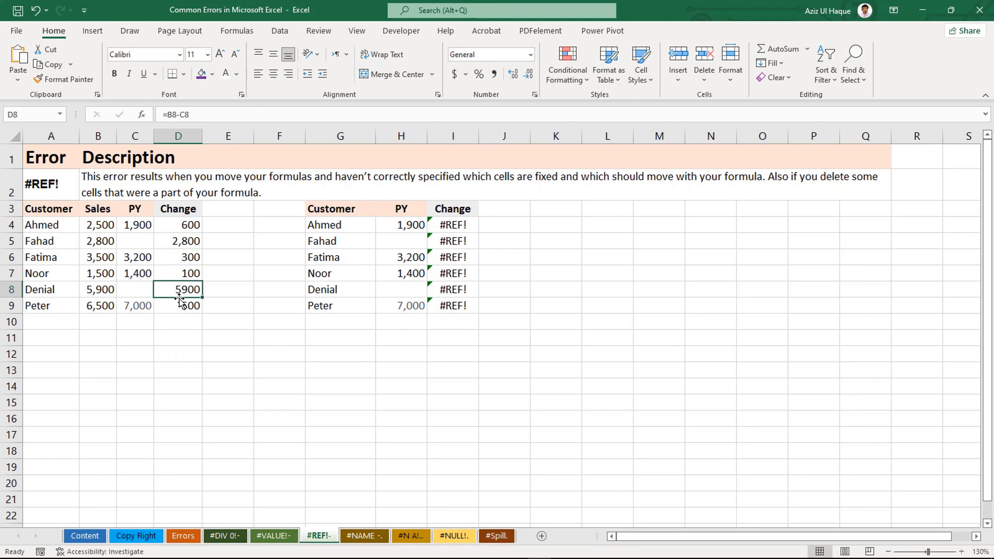
click(186, 306)
click(228, 336)
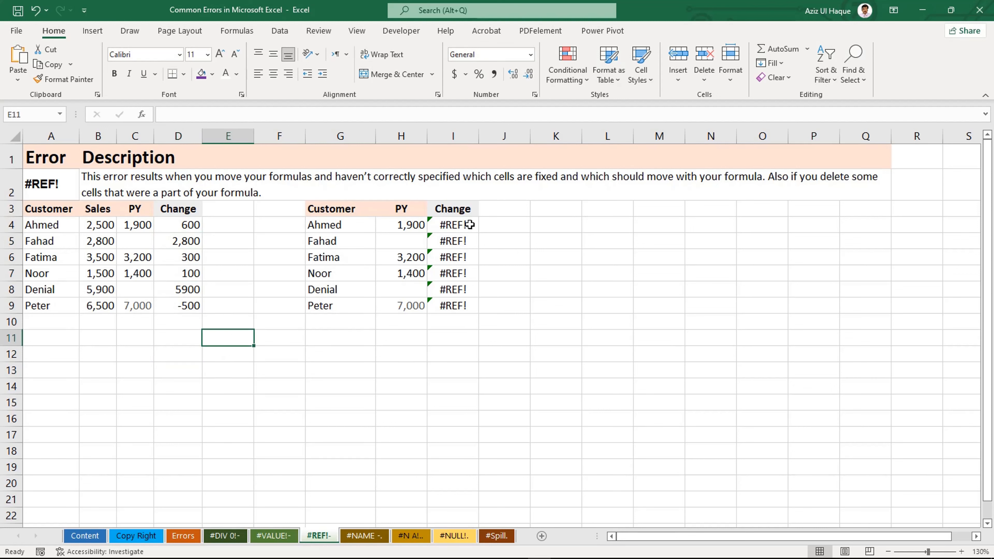
Step: Examine the Change formulas in I4:I9 of the second table and compare them with the first table
drag(464, 225, 446, 310)
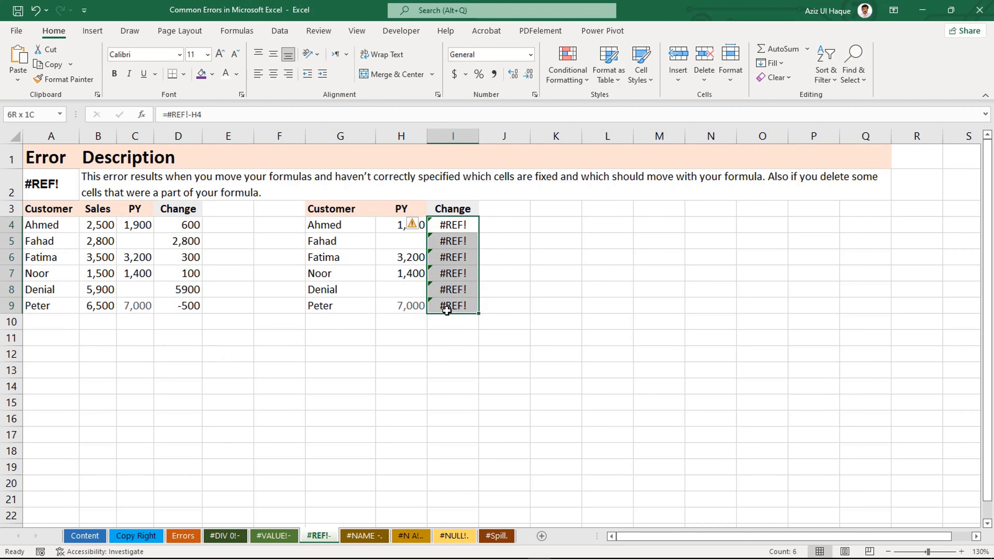
click(448, 338)
click(408, 274)
click(399, 238)
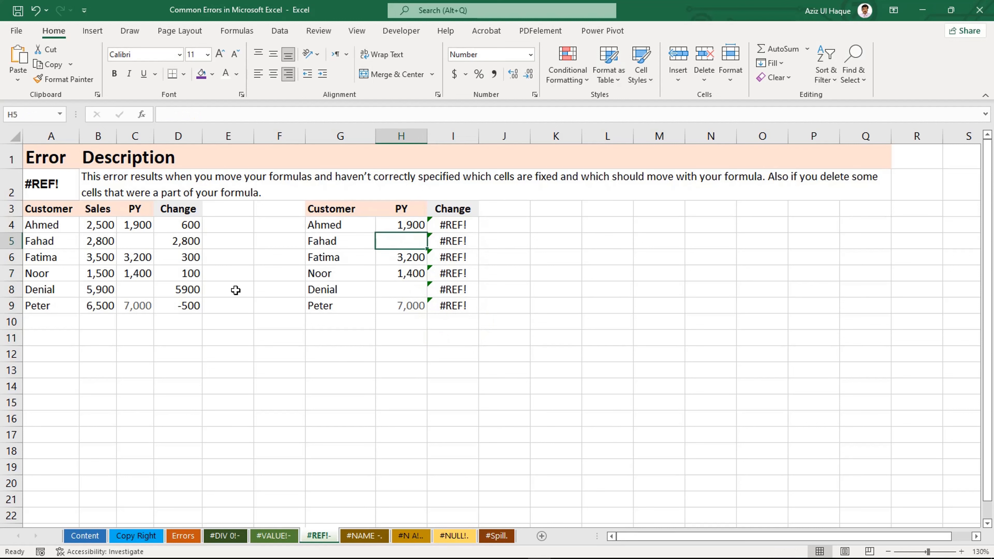
click(181, 237)
Step: Copy the first table A3:D9 to K3 and check the Change formula in N4
drag(32, 208, 177, 300)
key(ctrl+c)
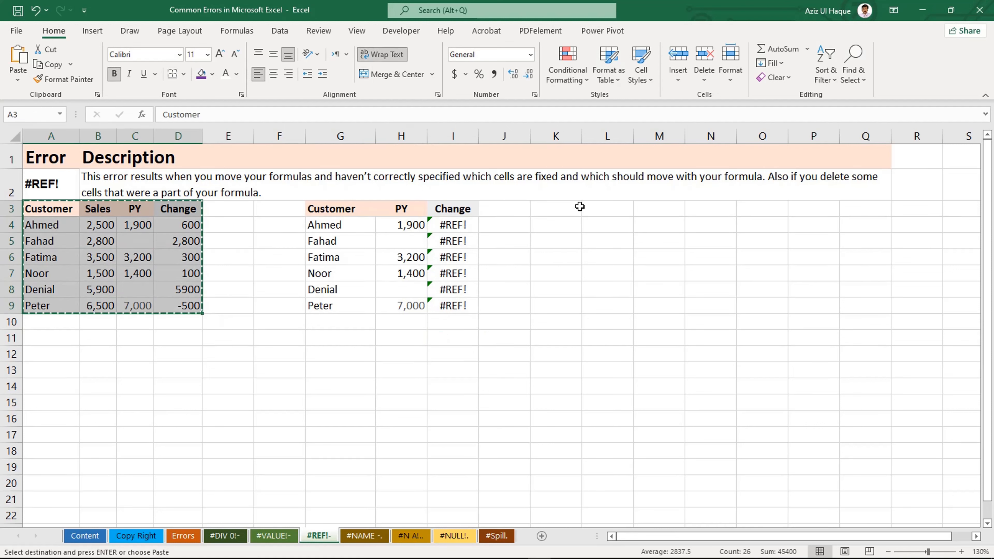
click(578, 207)
key(ctrl+v)
click(627, 261)
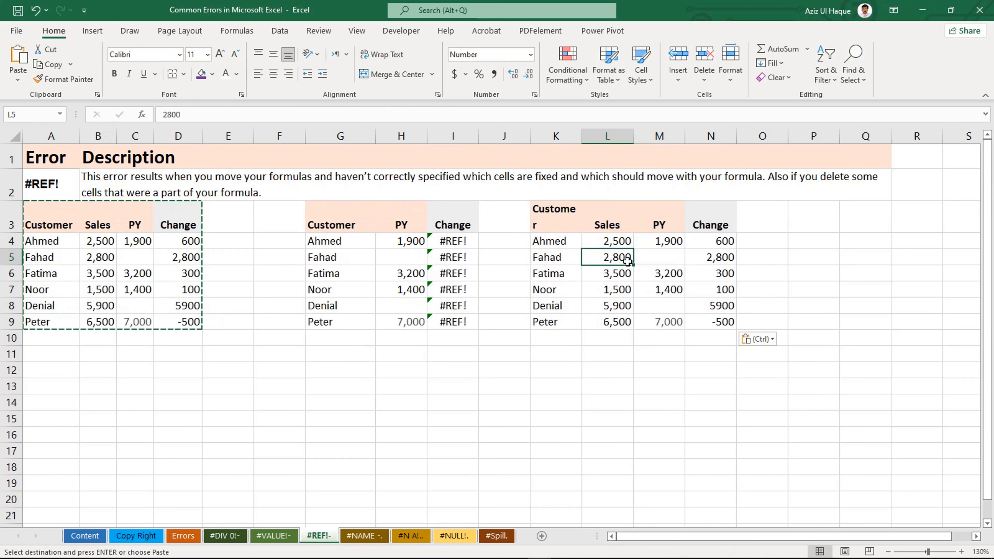
click(617, 240)
click(709, 246)
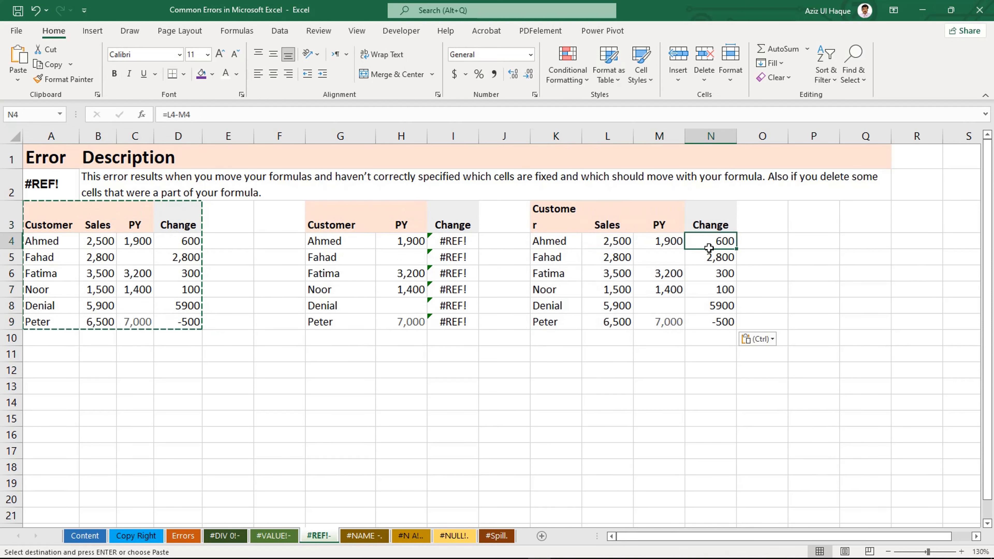
key(Escape)
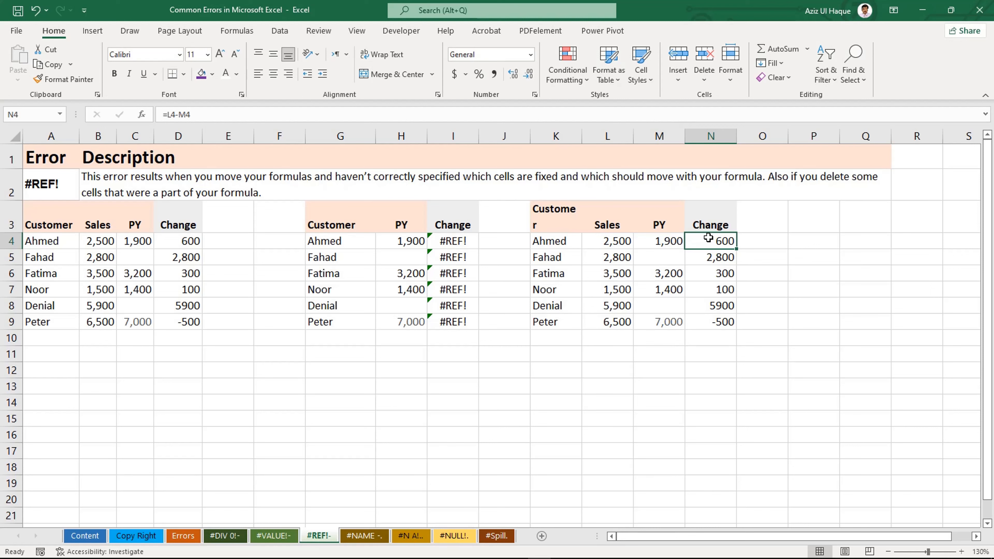
Step: Delete the copied table's Sales column L to test the Change formulas, and undo the deletion
click(623, 241)
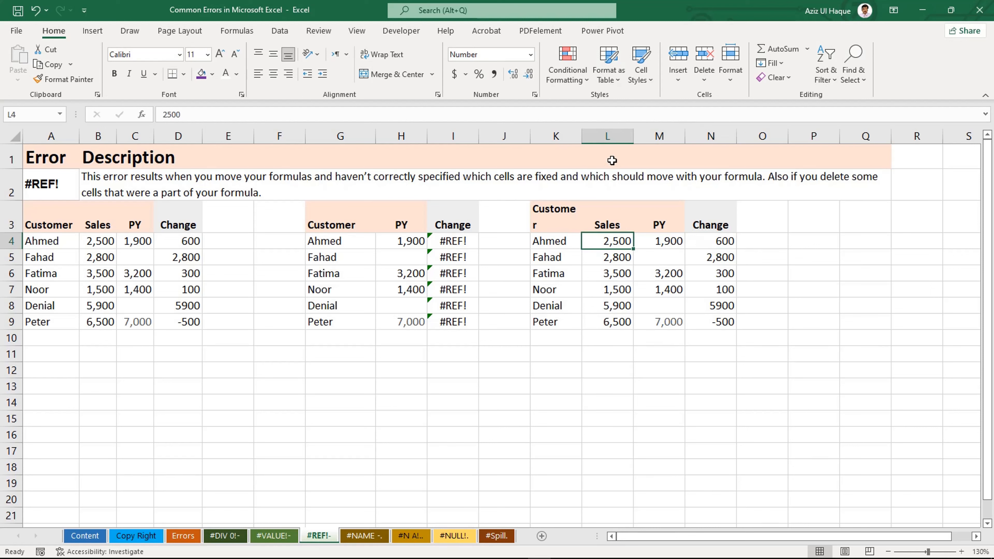
click(612, 136)
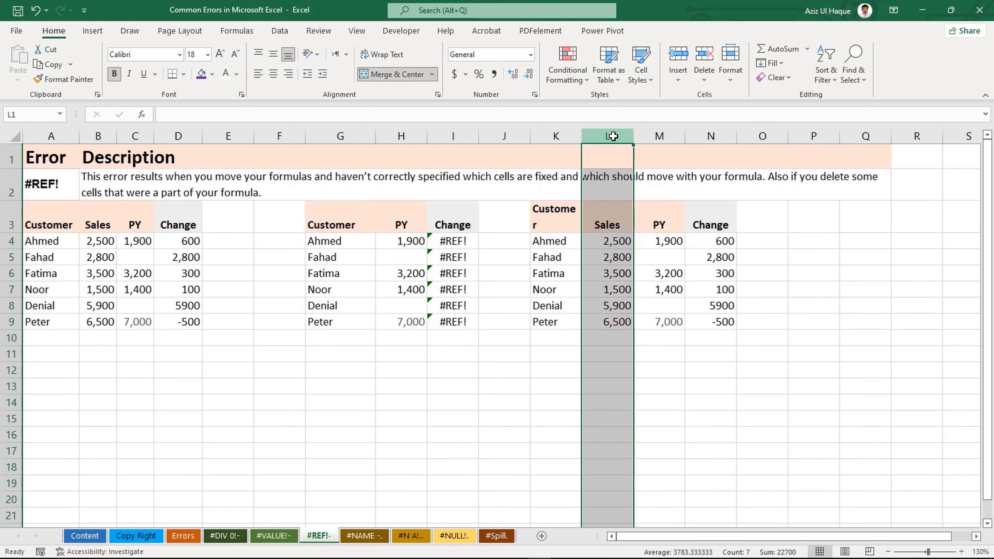
key(ctrl+minus)
click(607, 304)
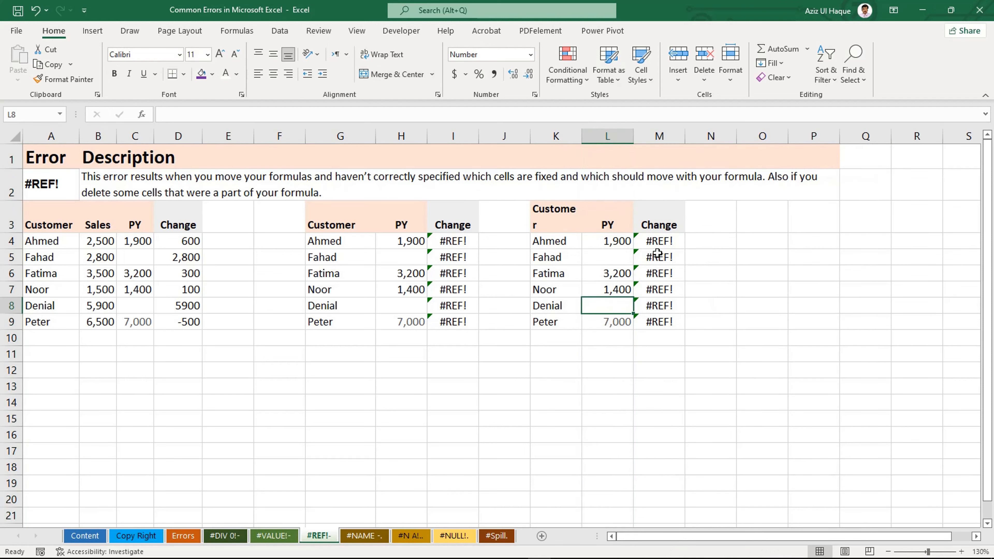
click(660, 241)
drag(660, 241, 654, 319)
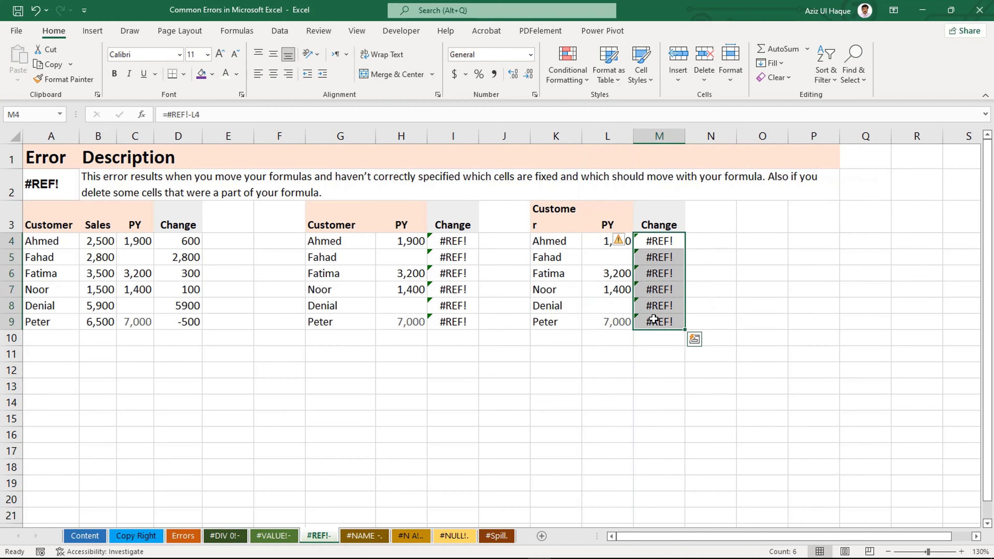
key(ctrl+z)
click(628, 340)
Step: Copy the Change formulas in N4:N9 and paste them starting at E13
drag(719, 241, 710, 318)
key(ctrl+c)
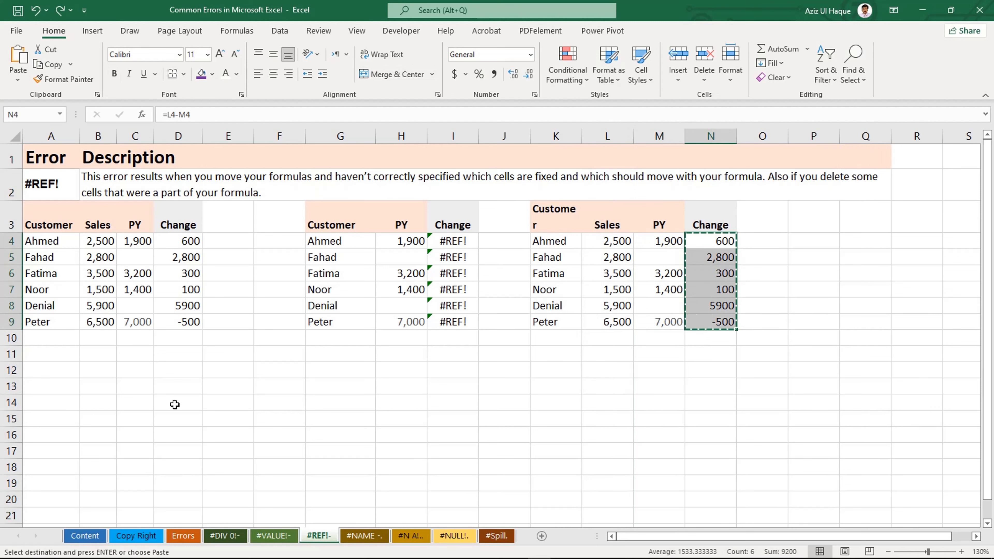
click(218, 386)
key(ctrl+v)
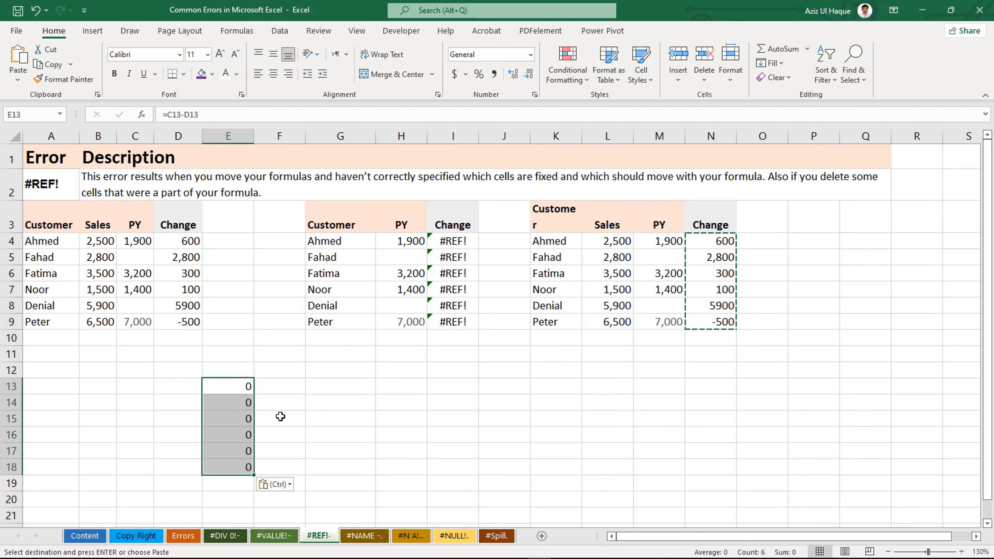
click(459, 393)
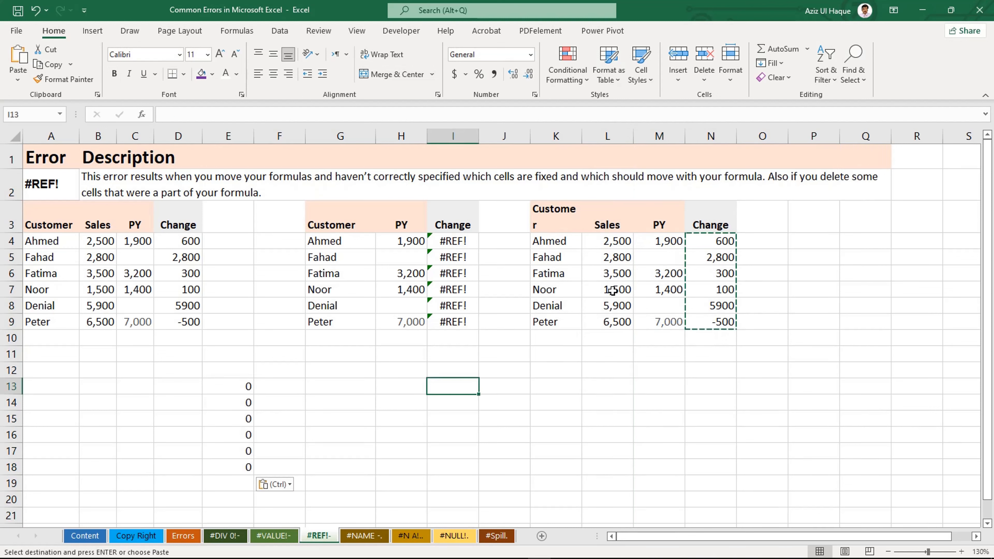
Step: Delete Sales column L again with the pasted formulas in place, and undo that deletion
click(624, 136)
key(ctrl+minus)
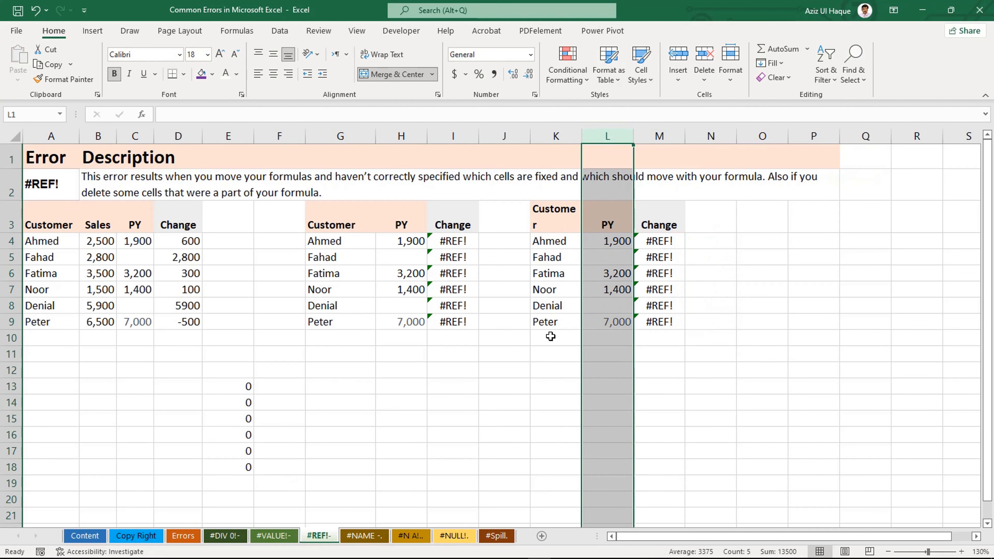
key(ctrl+z)
click(540, 417)
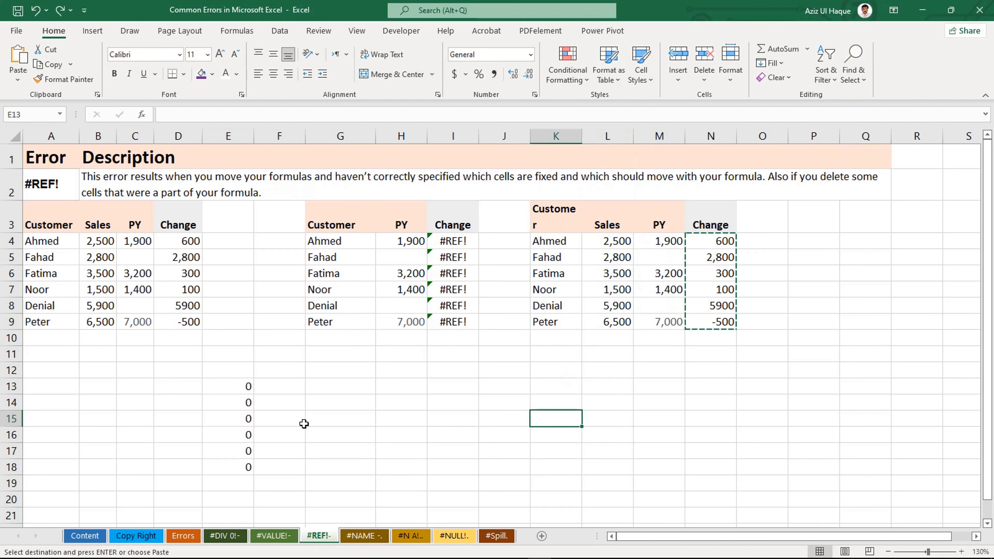
Step: Undo the paste of the Change formulas into E13:E18
key(ctrl+z)
click(453, 337)
click(675, 357)
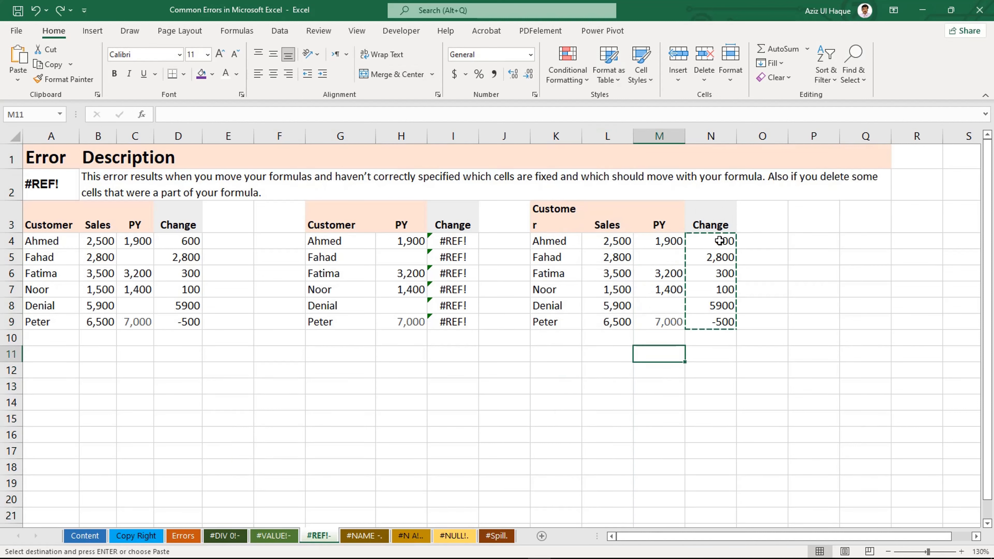
Step: Check the Sales values in column L and the Change formula in N4 that refers to them
click(695, 340)
click(610, 243)
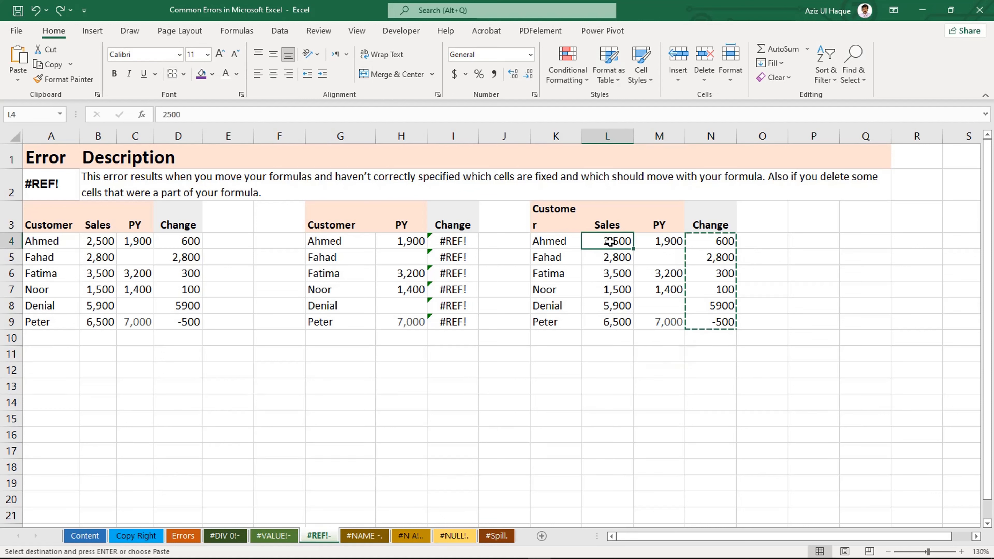
click(607, 138)
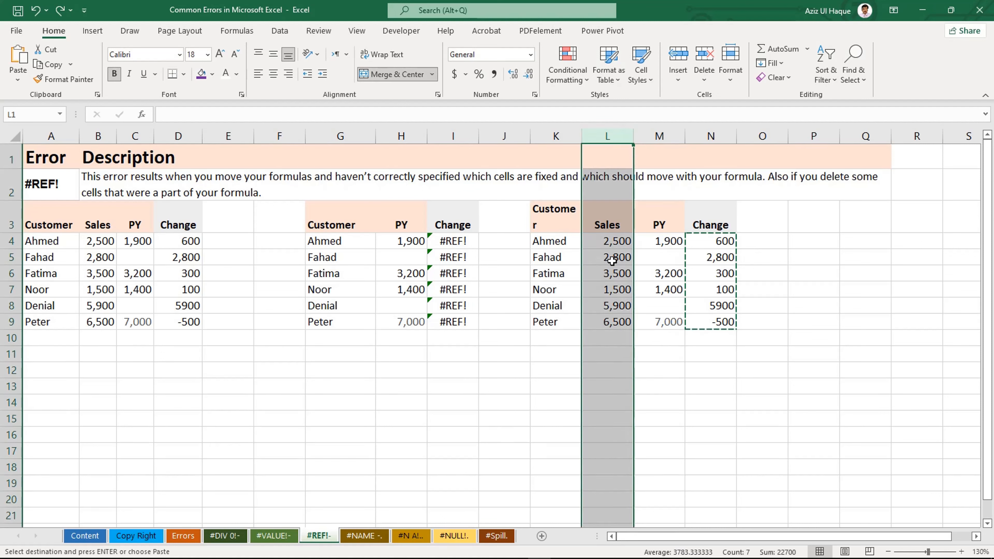
click(611, 261)
click(707, 240)
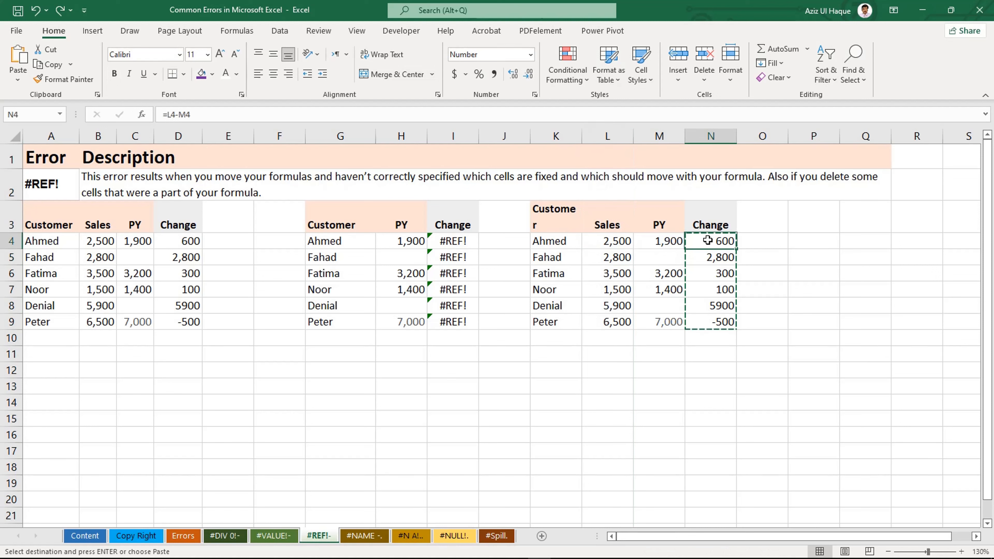
Step: Copy the Change formulas in N4:N9, paste them back over the same cells as values, and check the result
drag(707, 241, 696, 325)
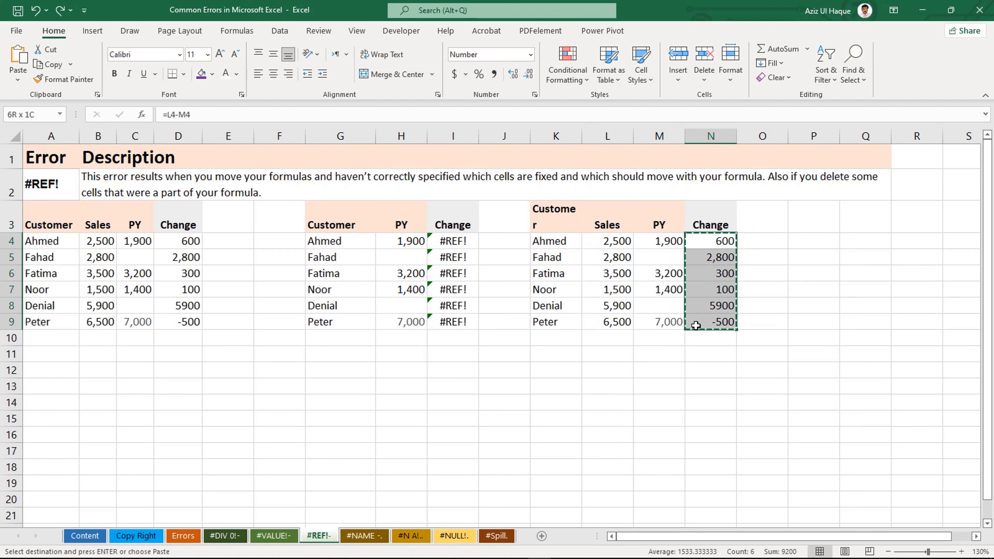
key(ctrl+v)
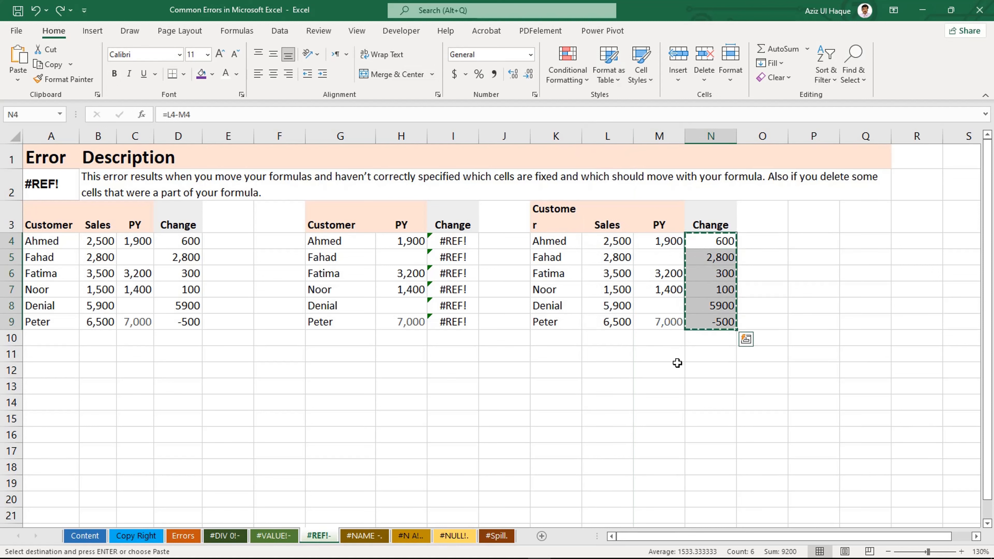
click(716, 253)
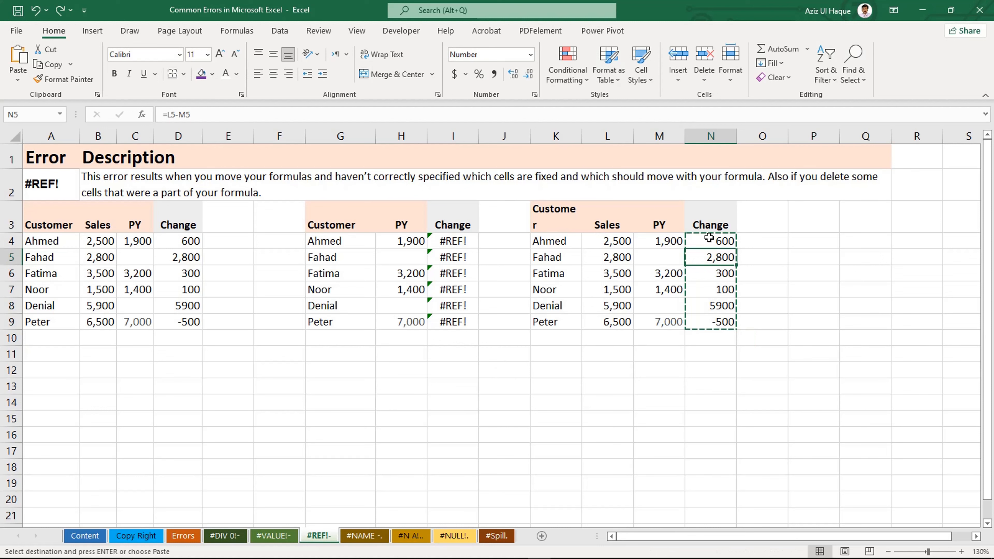
drag(709, 238, 700, 321)
key(ctrl+v)
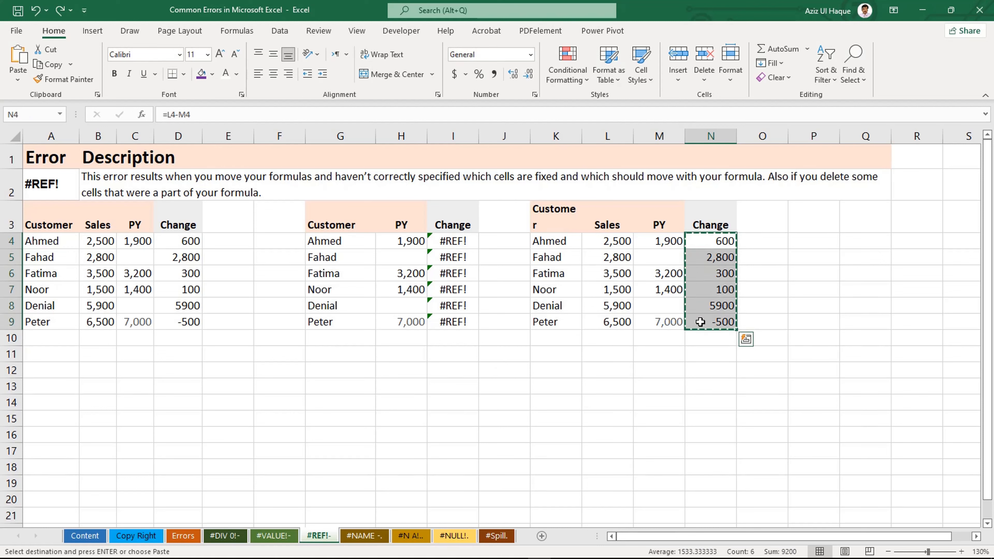
click(722, 241)
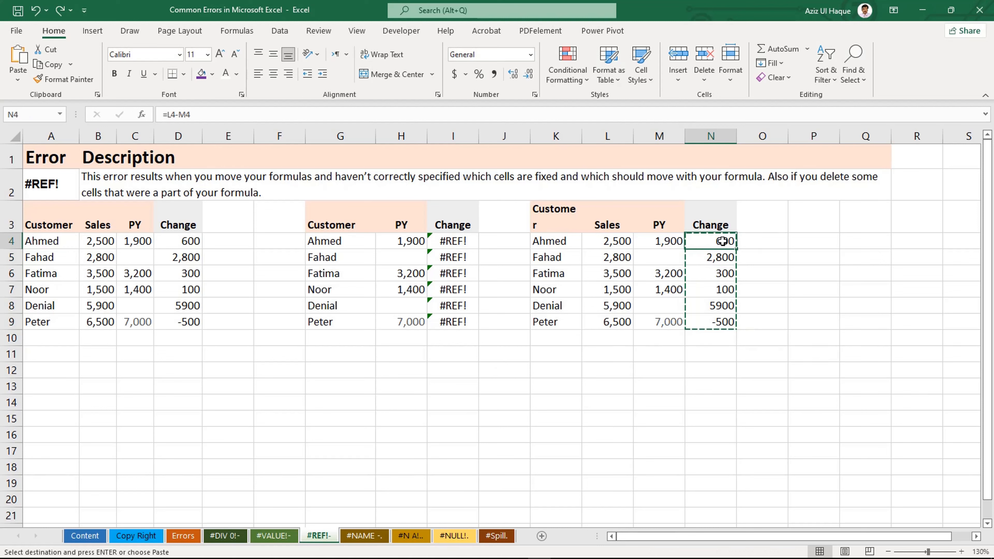
right_click(723, 241)
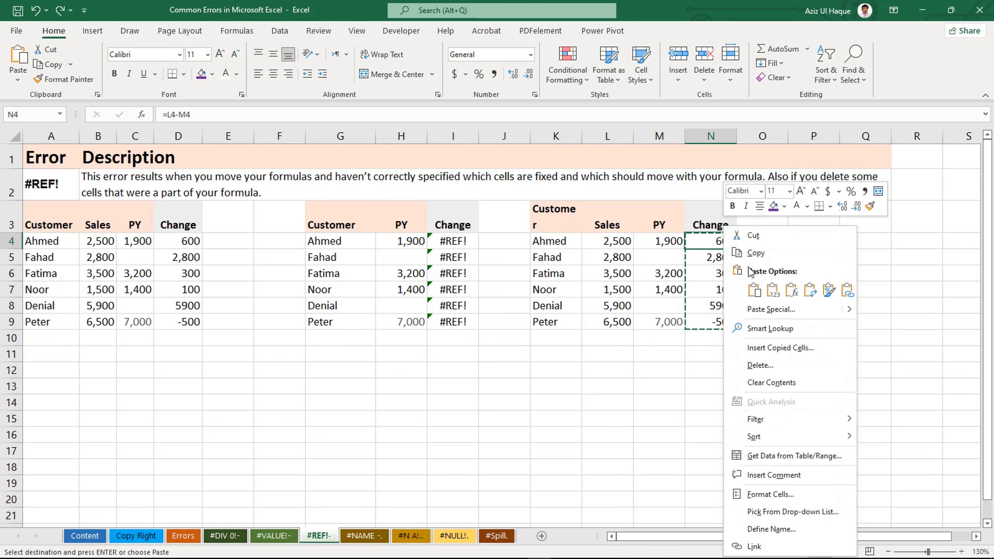
click(773, 292)
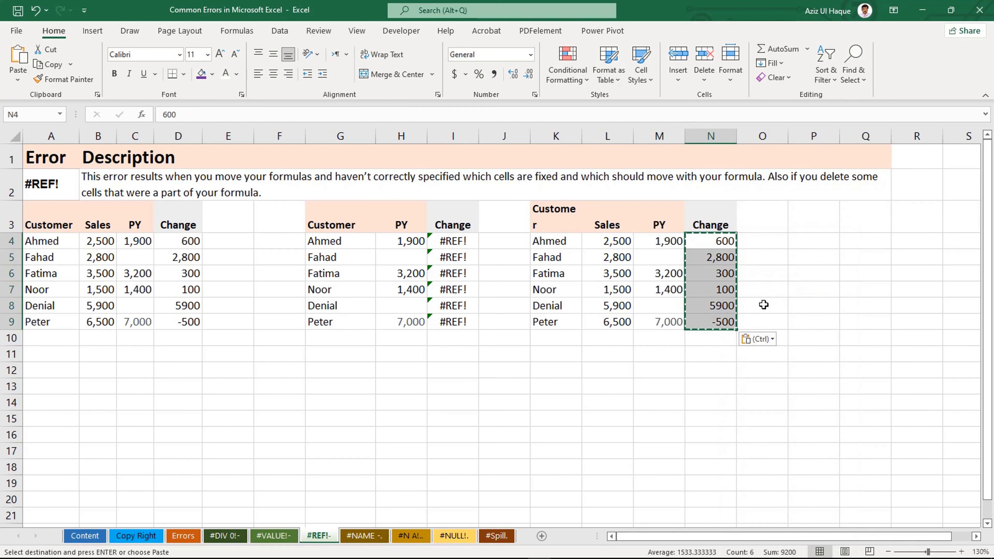
click(714, 347)
click(720, 317)
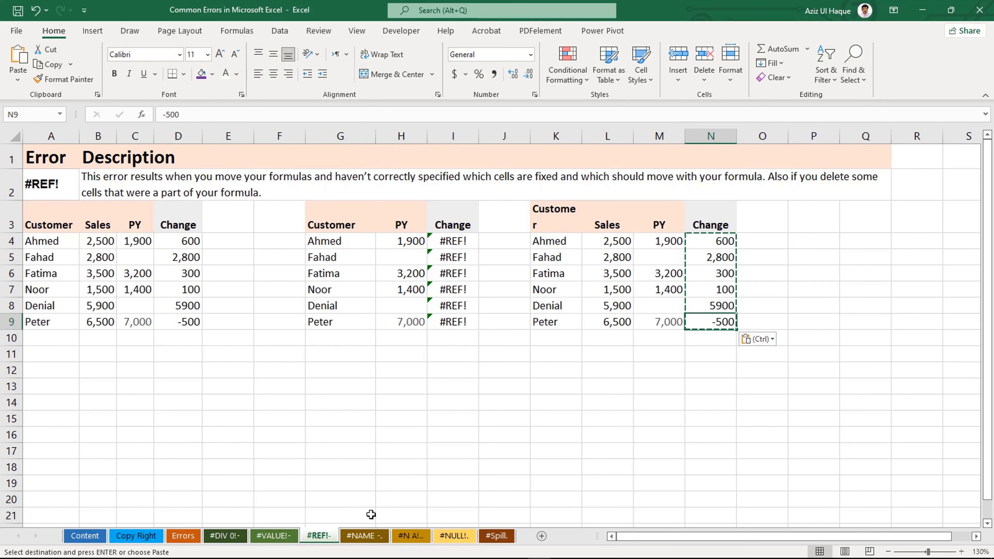
Step: Switch to the #NAME sheet and examine the Sales total formula in B10 against the range B4:B9
click(364, 536)
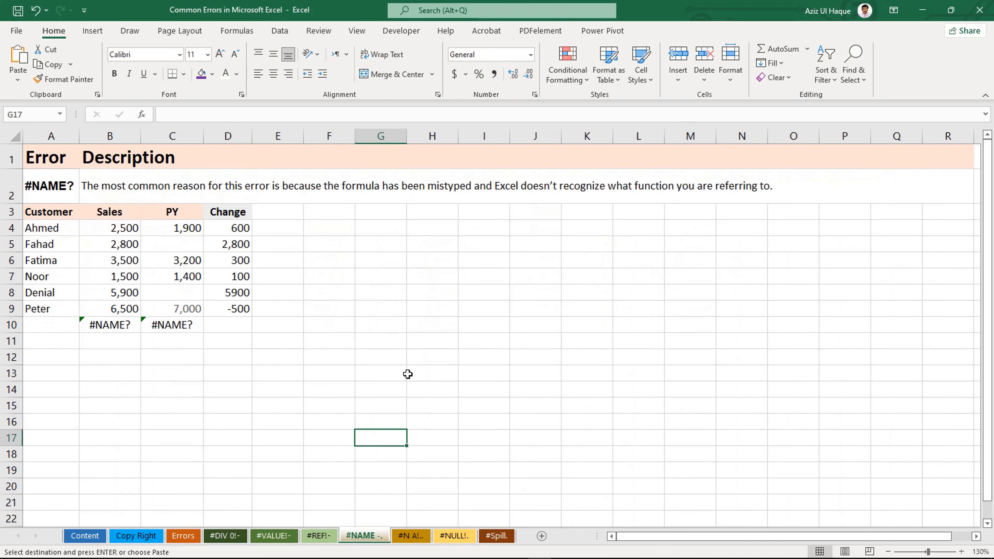
click(104, 375)
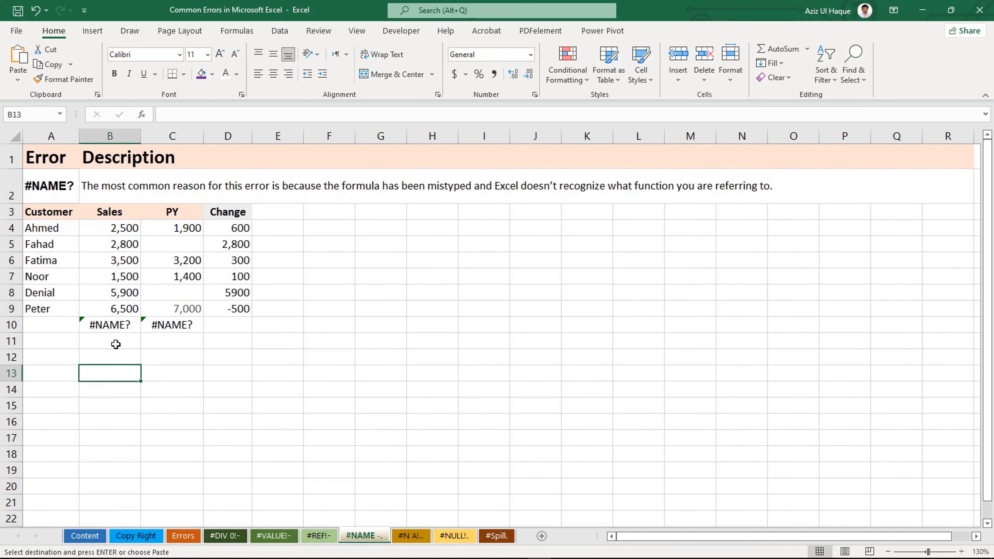
click(120, 322)
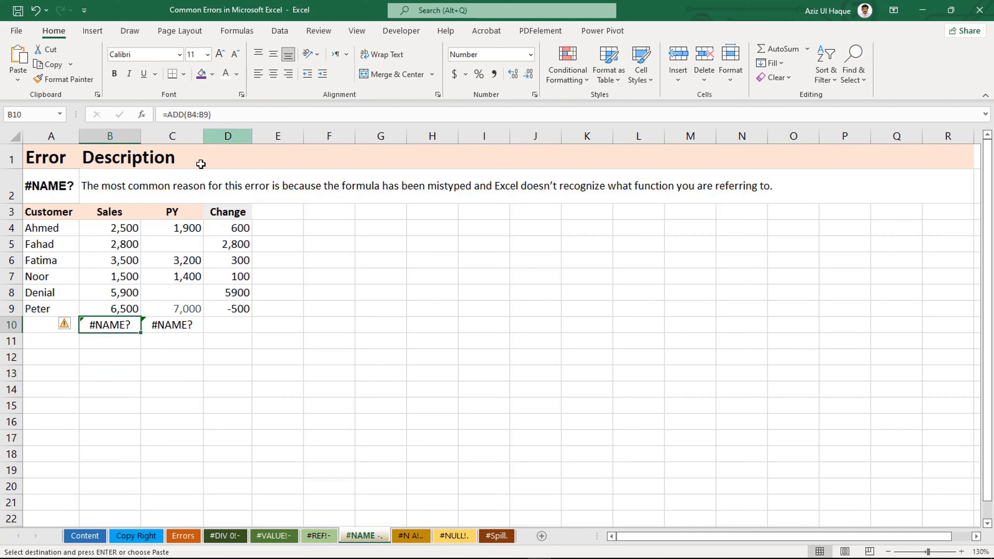
drag(113, 229, 118, 307)
click(117, 332)
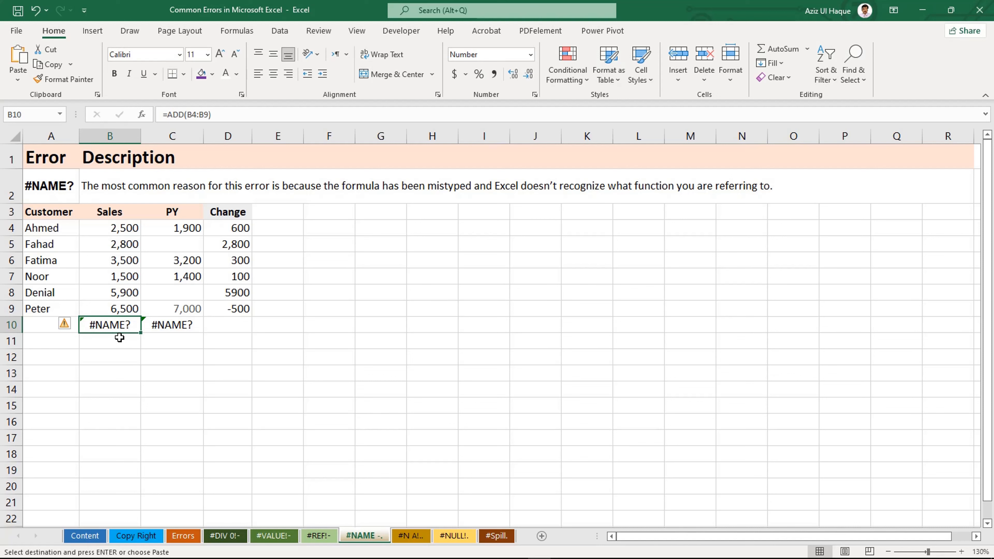
Step: Replace the ADD formula in C10 with a SUM of the PY values in C4:C9
click(184, 322)
key(Escape)
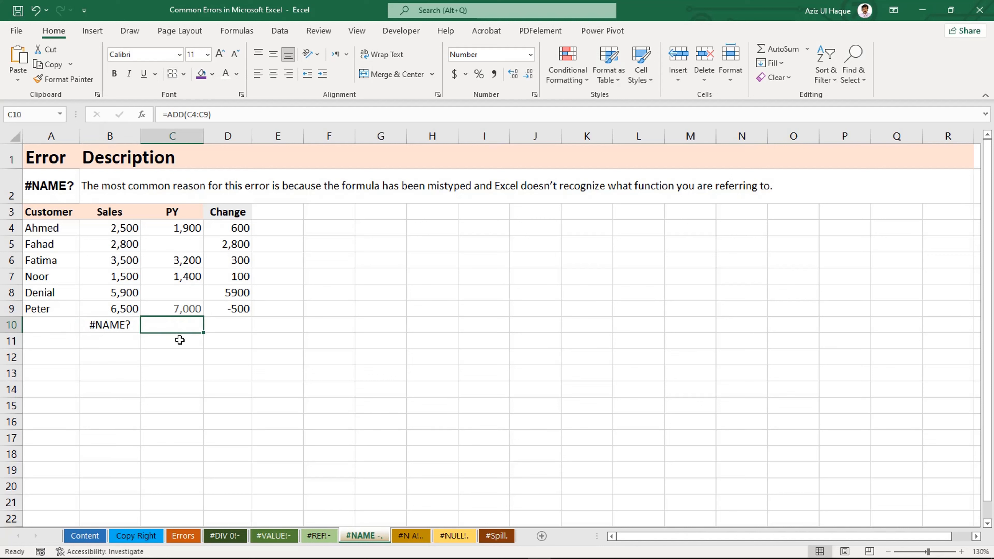
key(Delete)
text(sum)
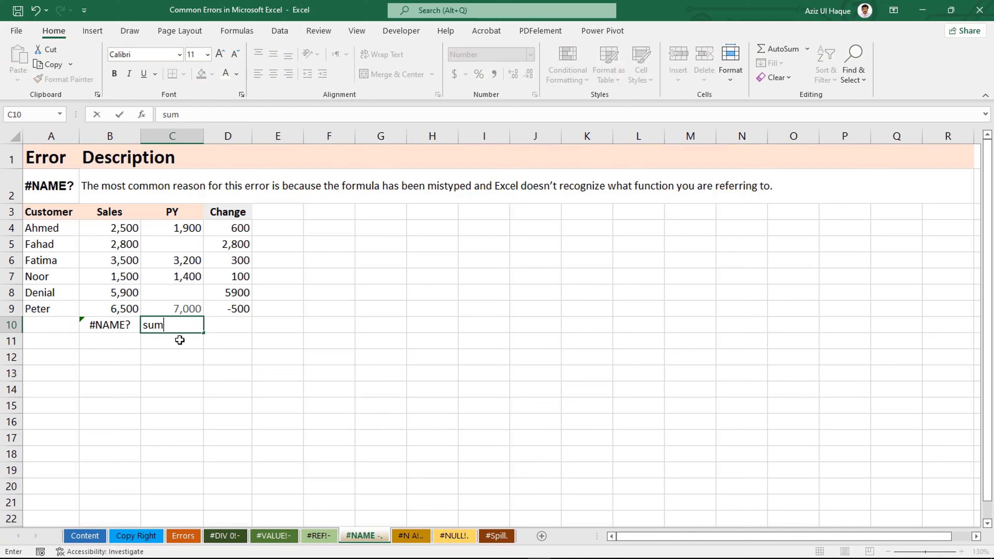
text(=sum)
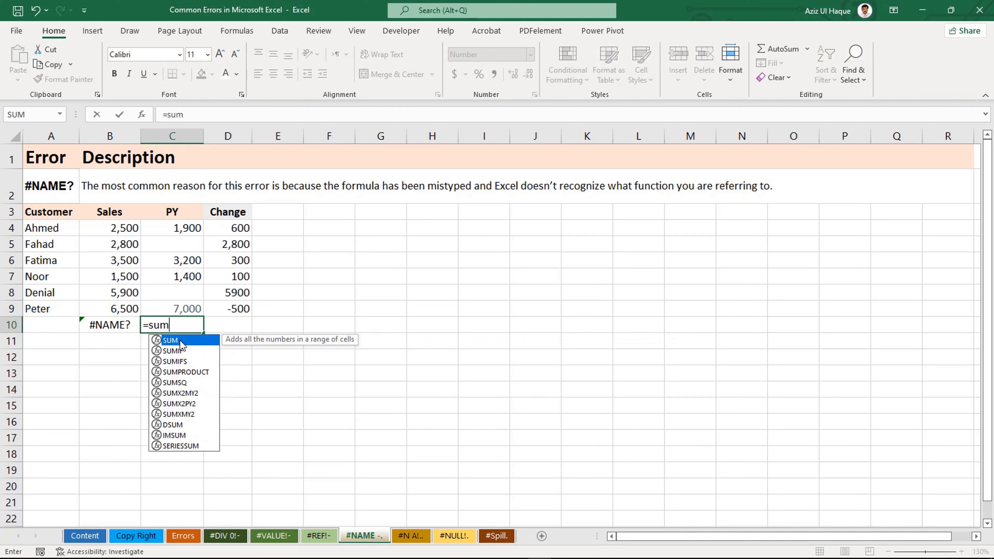
key(Tab)
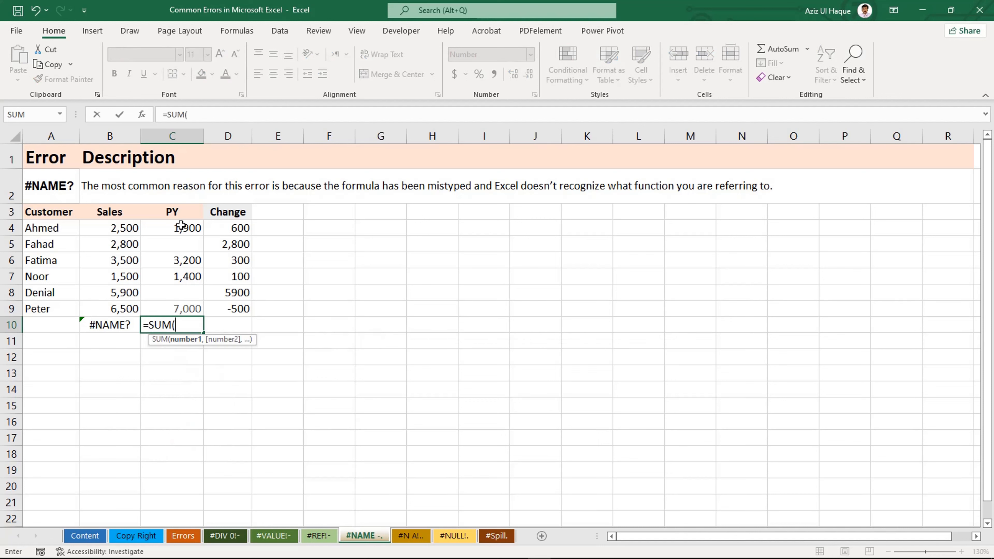
drag(175, 227, 165, 307)
key(Return)
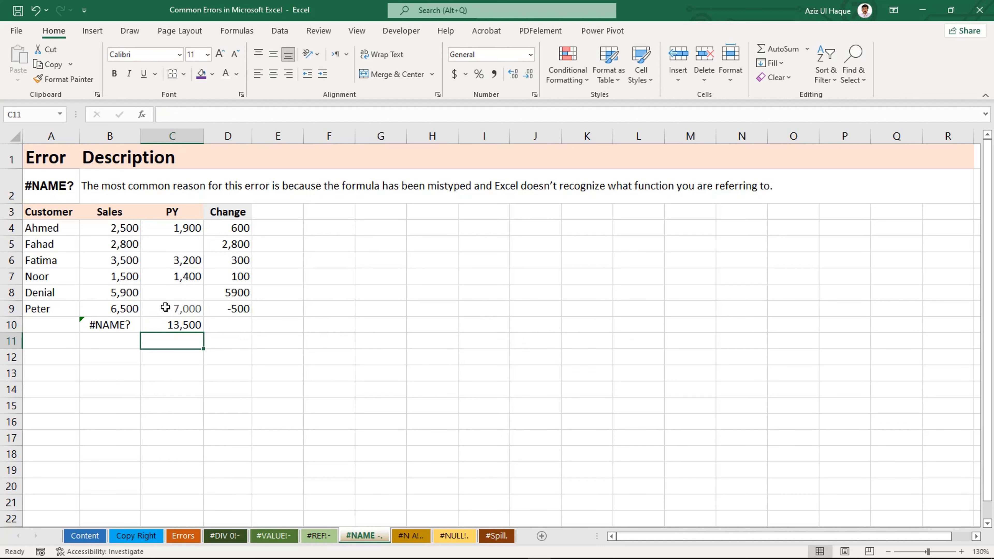
Step: Clear the Sales total formula from cell B10
key(Up)
key(Left)
key(Delete)
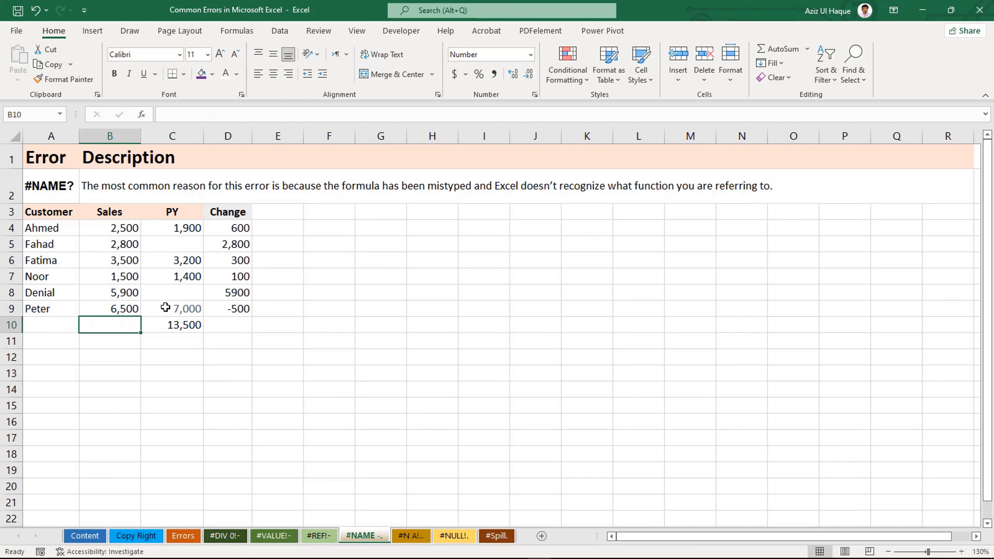
text(add)
key(BackSpace)
key(BackSpace)
key(BackSpace)
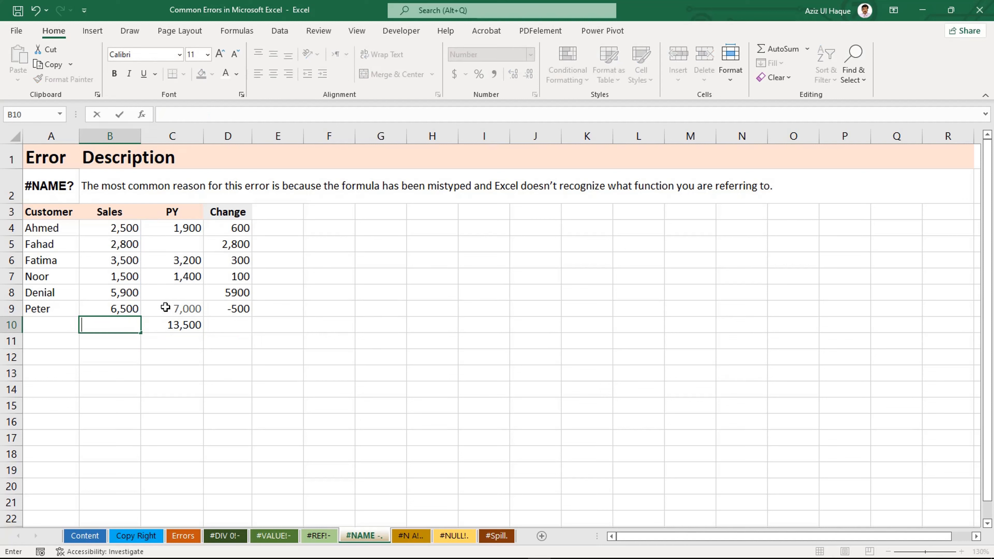
Step: Enter =ADD(B4:B9) as the Sales total in B10 and compare it with the formula in C10
text(=add)
key(Tab)
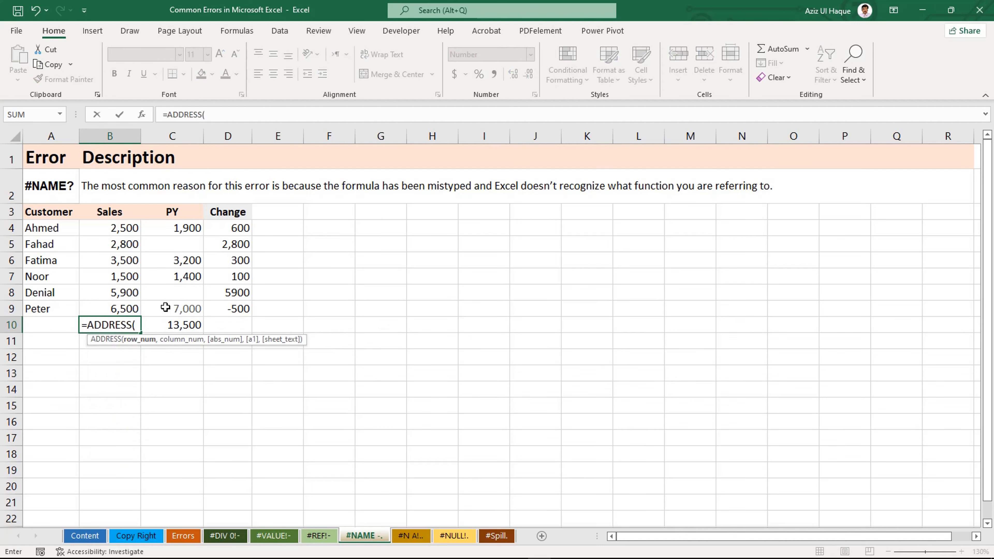
key(BackSpace)
key(BackSpace)
key(BackSpace)
key(BackSpace)
text(()
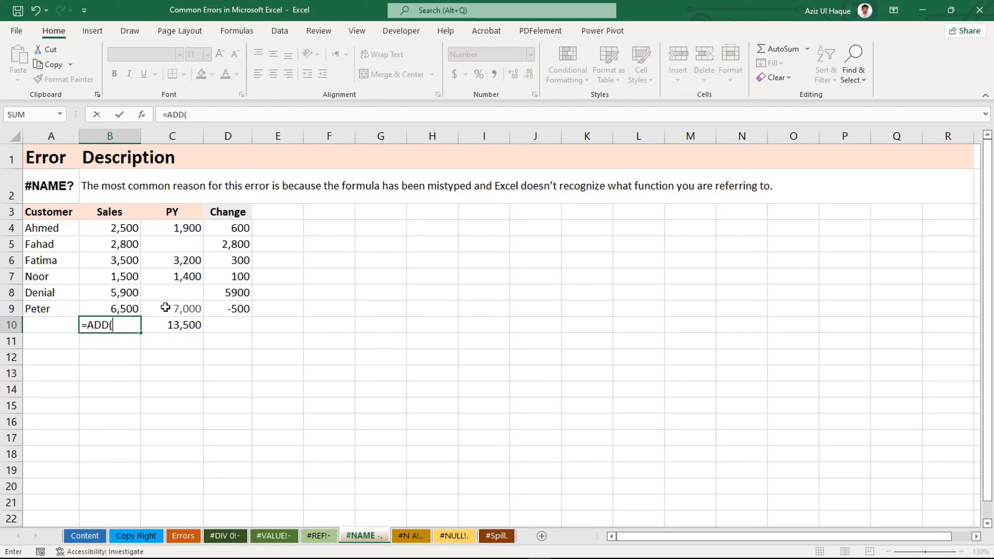
drag(124, 227, 113, 302)
text())
key(Return)
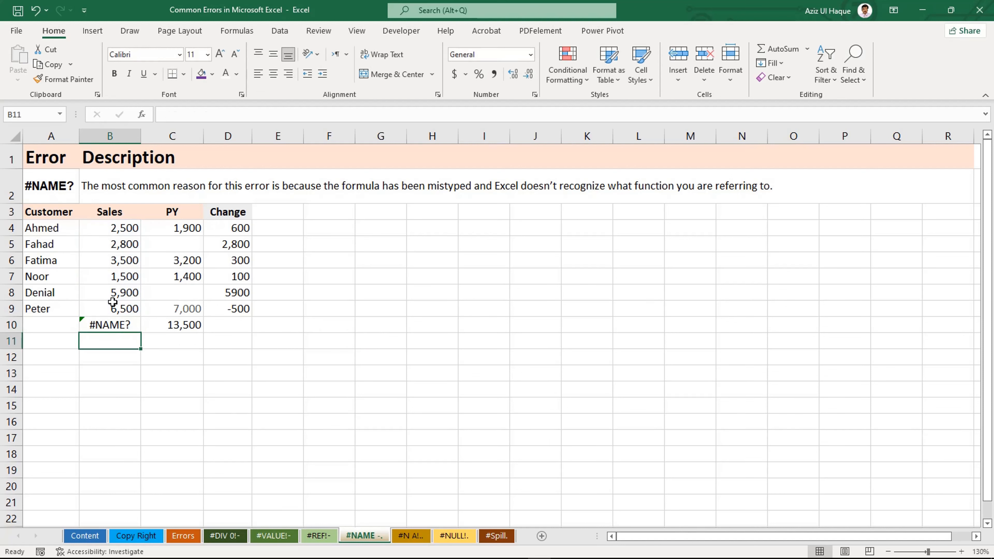
key(Up)
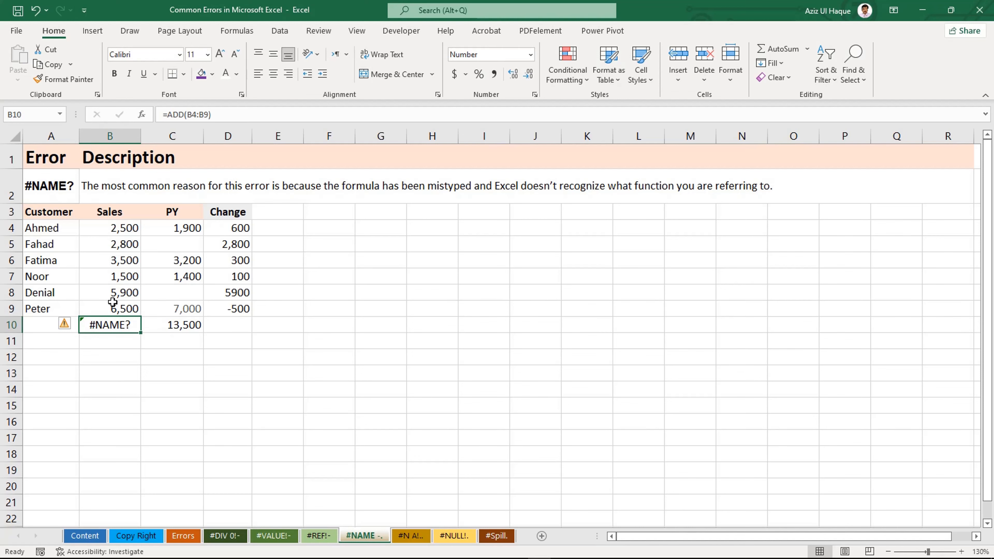
click(169, 330)
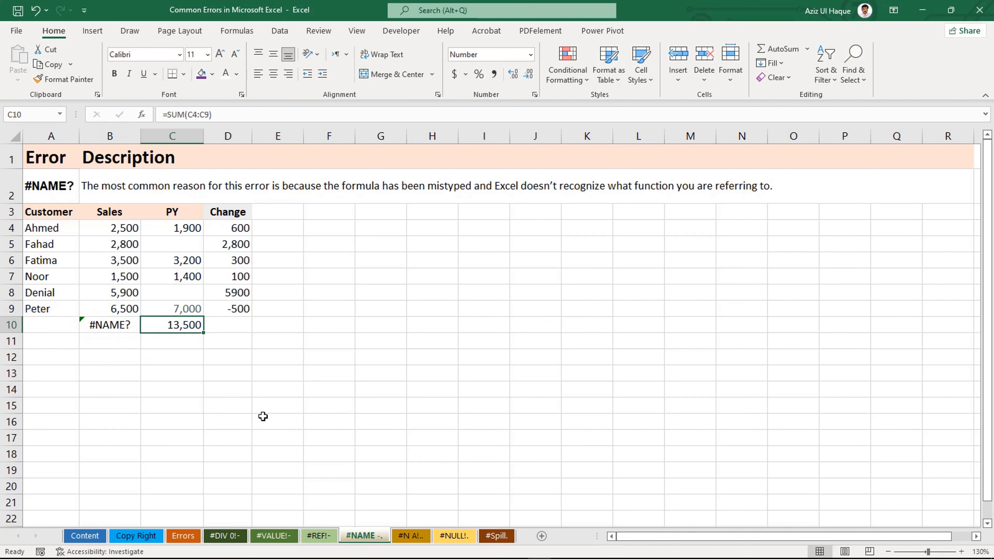
Step: Switch to the #N A! sheet and remove the IFNA wrapper and its message from G6, leaving =VLOOKUP(F6,$A$5:$B$10,2,FALSE)
click(414, 536)
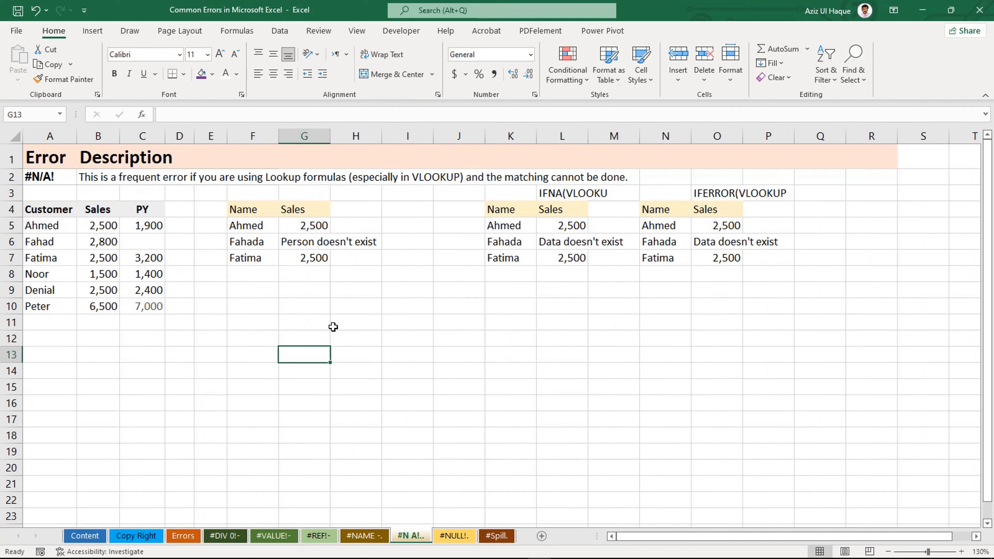
click(305, 291)
click(305, 242)
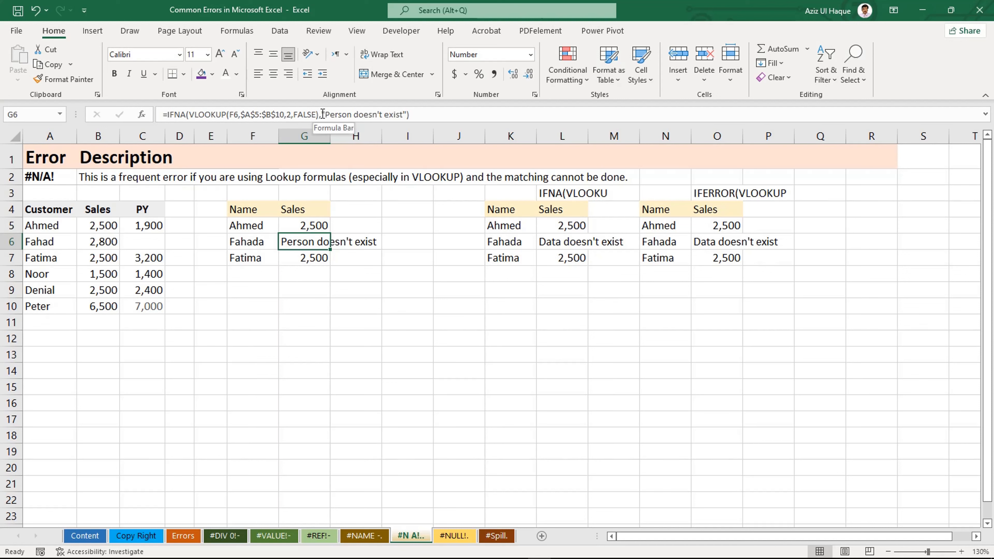
drag(323, 114, 410, 114)
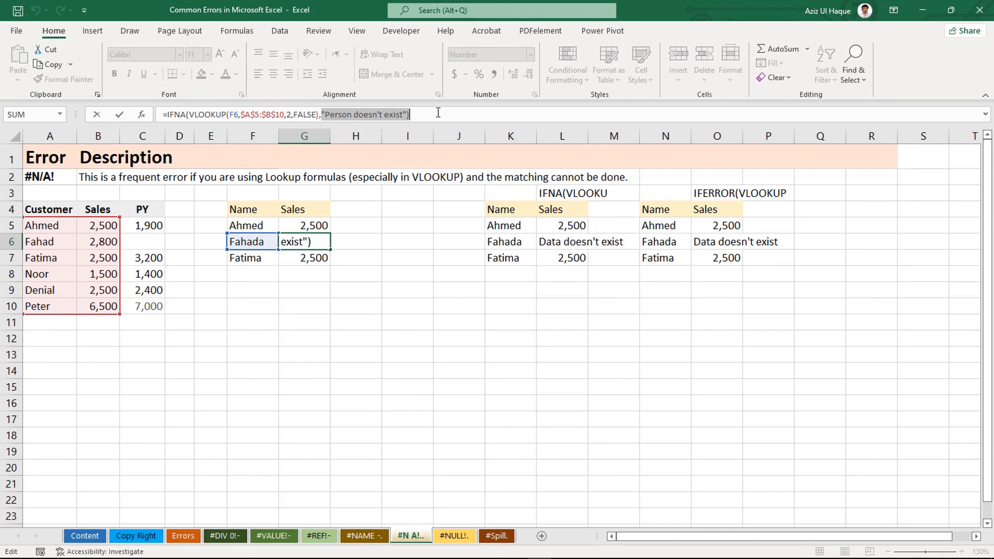
key(BackSpace)
key(BackSpace)
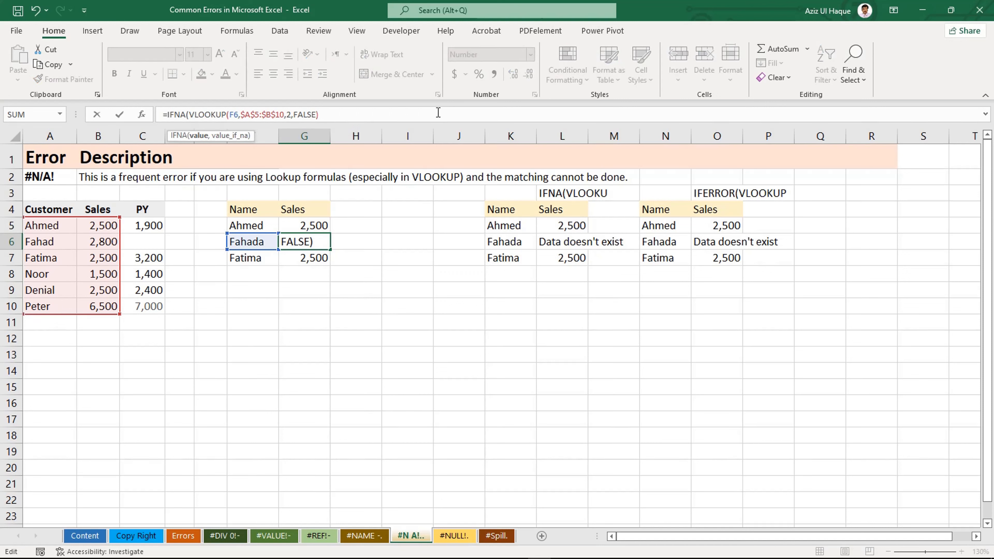
click(186, 114)
key(BackSpace)
key(BackSpace)
key(BackSpace)
key(BackSpace)
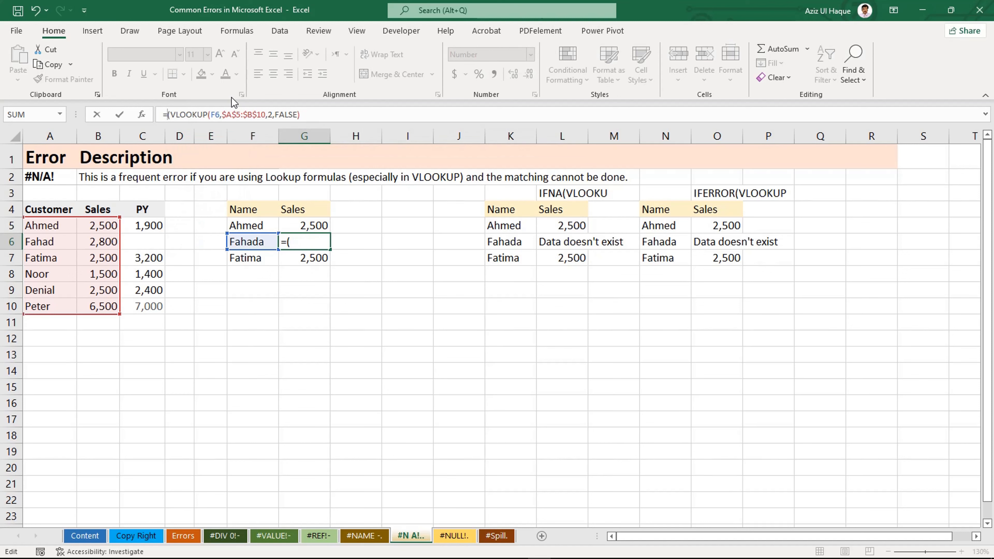
key(BackSpace)
key(Return)
key(Up)
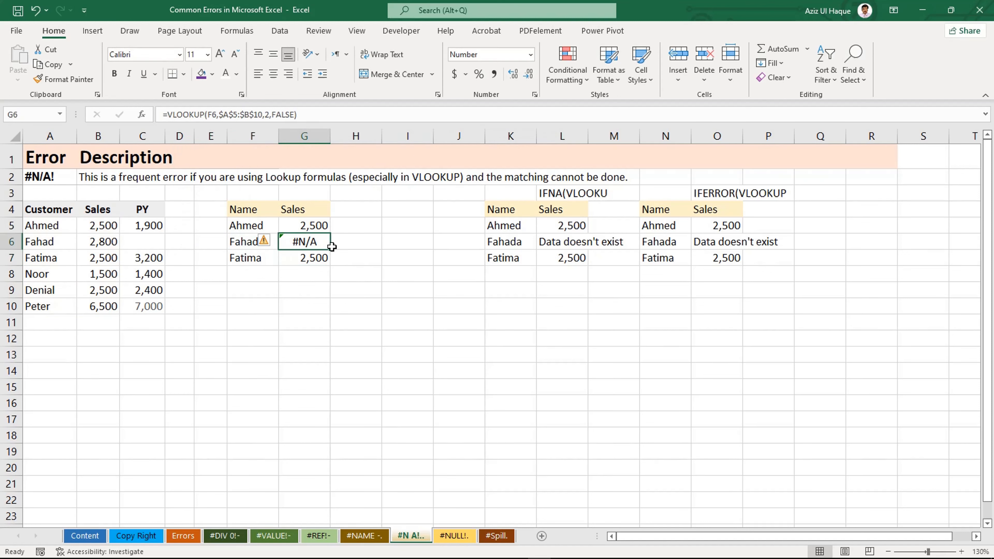
Step: Fill the G6 lookup down to G7 and check the formulas in G5:G7 against the lookup names and customer list
mouse_move(329, 249)
mouse_down()
mouse_move(316, 222)
mouse_move(326, 261)
mouse_up()
click(317, 222)
click(300, 290)
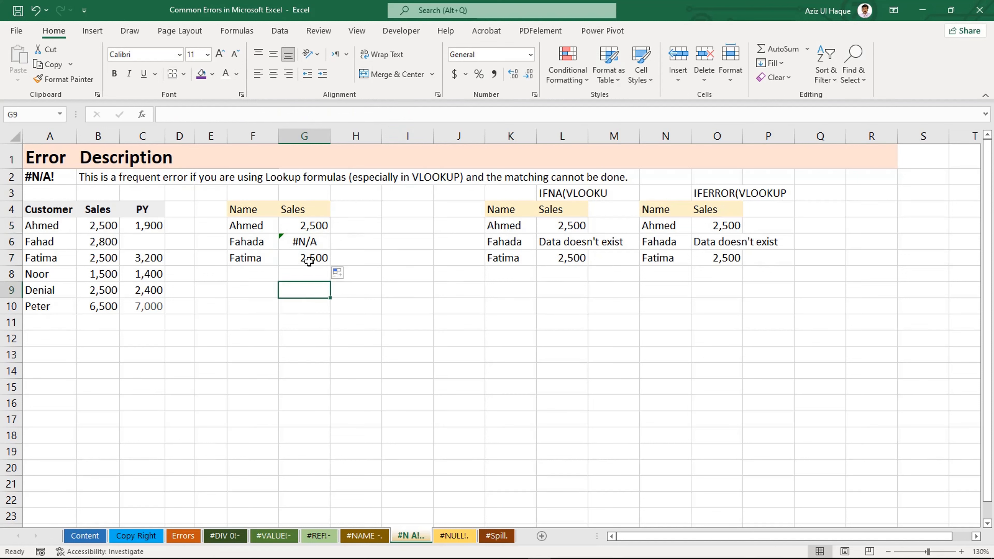
click(256, 227)
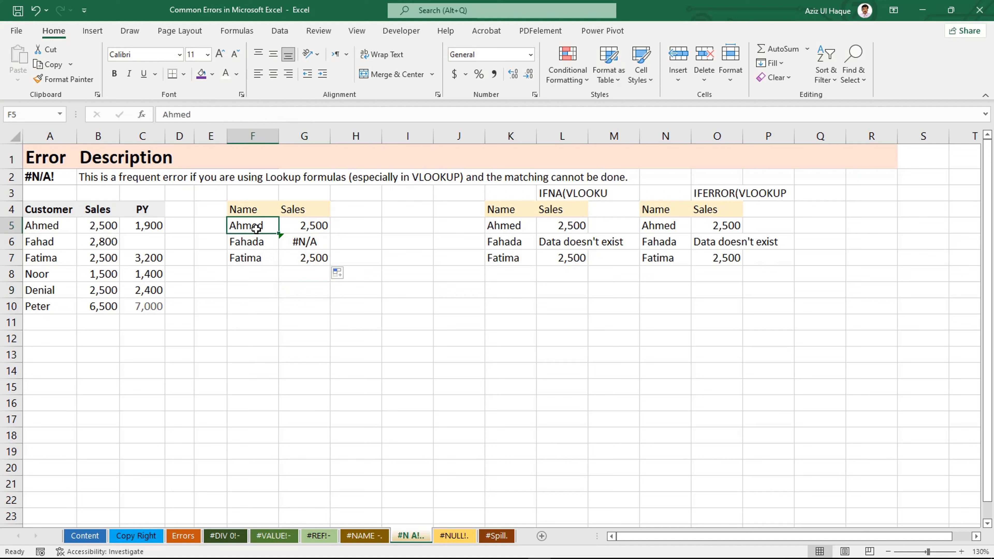
click(255, 244)
click(65, 229)
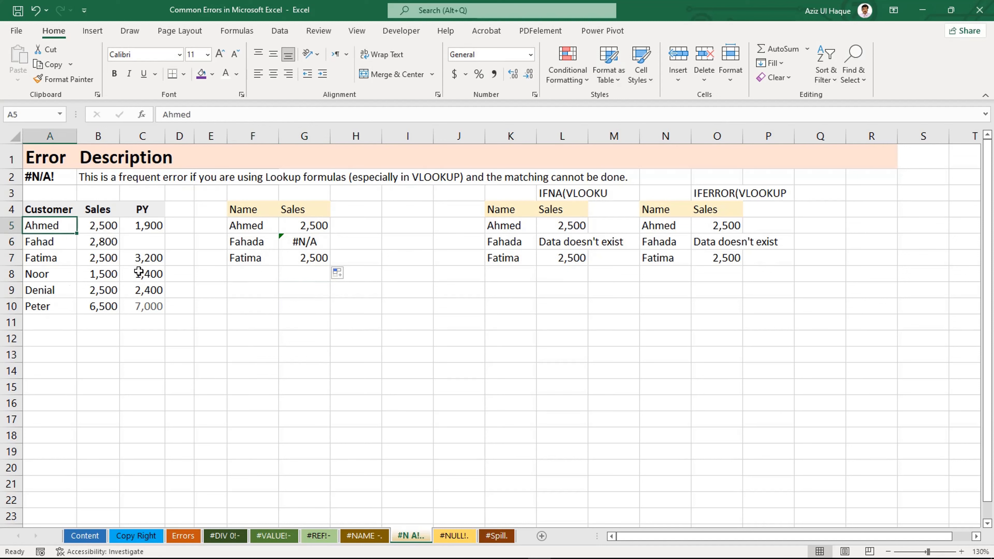
click(313, 244)
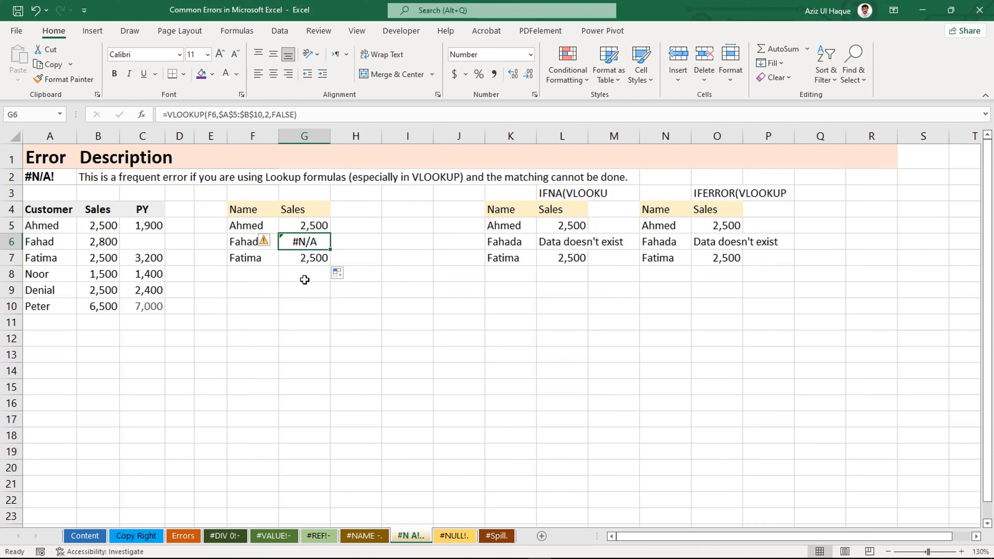
click(309, 228)
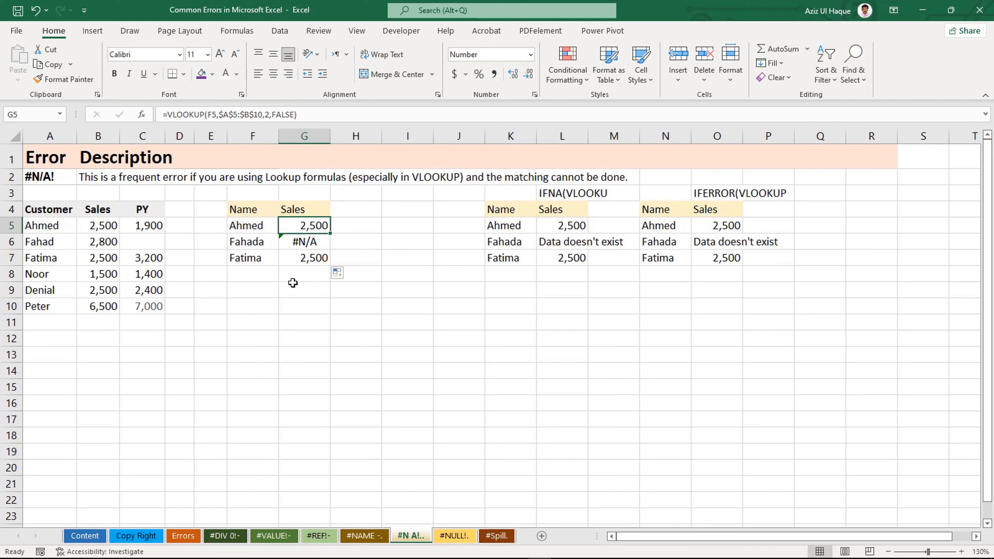
click(304, 256)
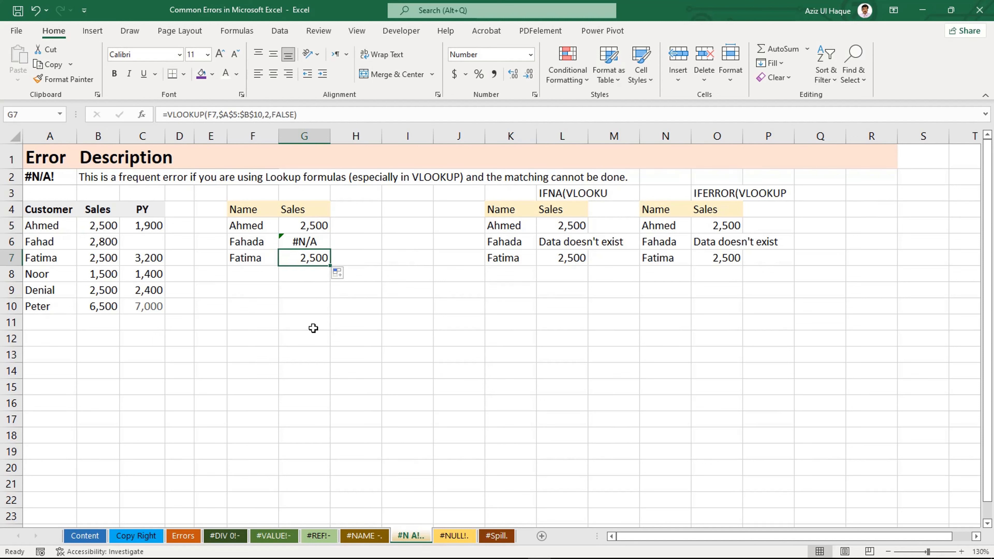
Step: Check the IFNA lookup formulas in column L and clear them from L5:L7
click(567, 231)
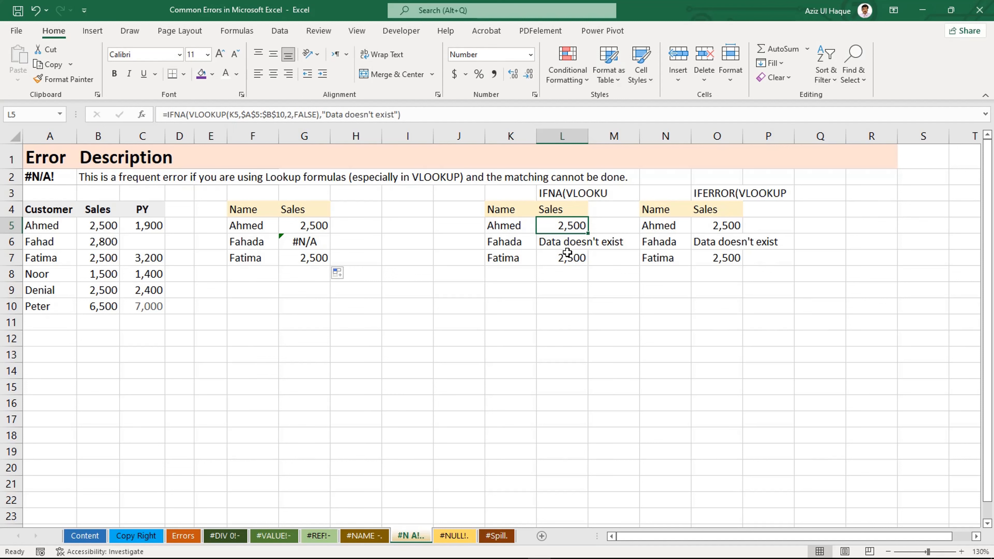
click(559, 263)
click(560, 228)
key(Delete)
key(Return)
key(Delete)
key(Return)
key(Delete)
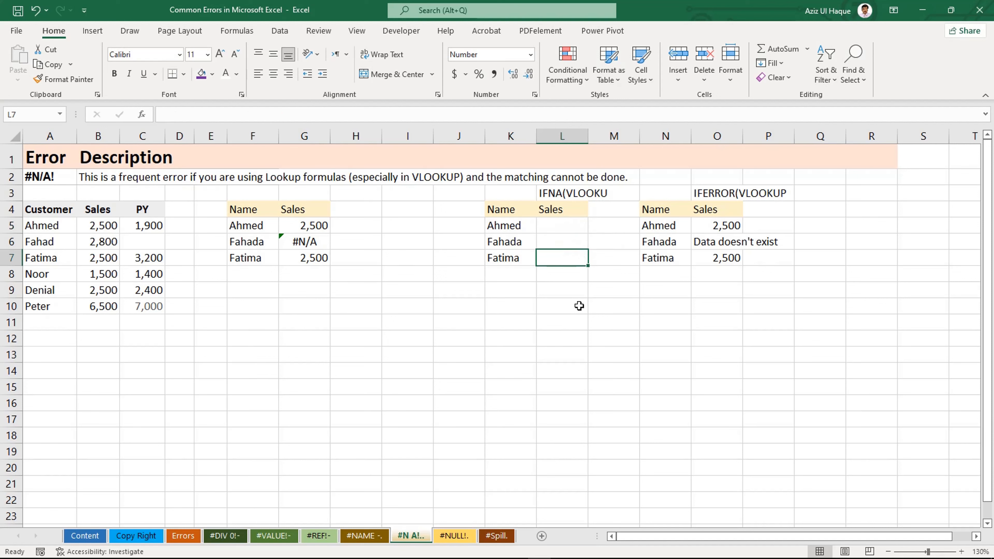
Step: Enter =VLOOKUP(K5,$A$5:$B$10,2,FALSE) in L5
key(Up)
key(Up)
text(=vl)
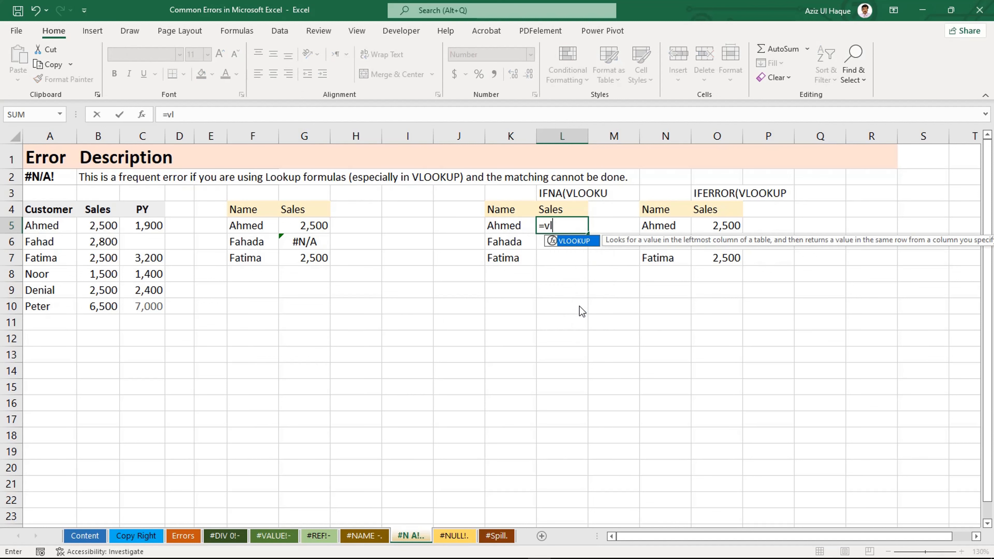
key(Tab)
click(513, 226)
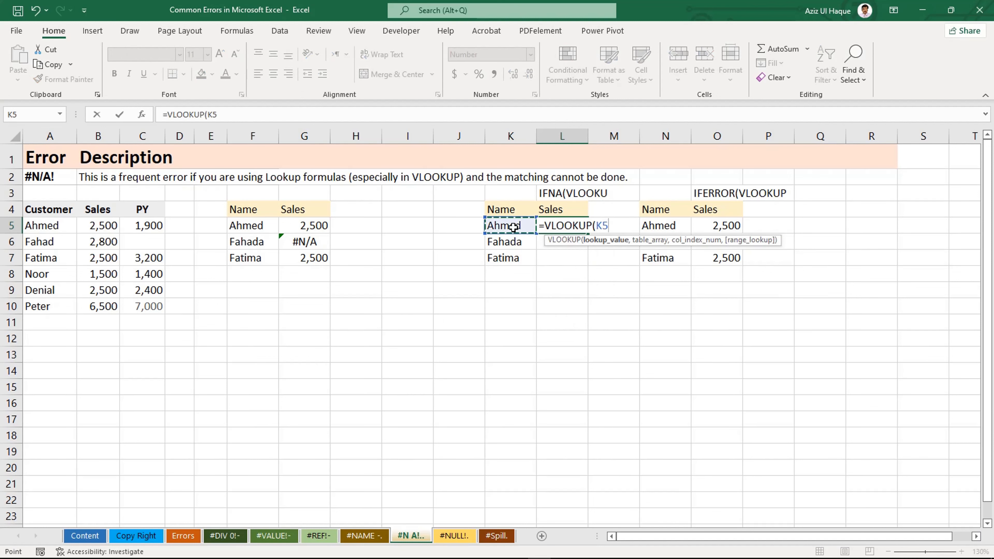
text(,)
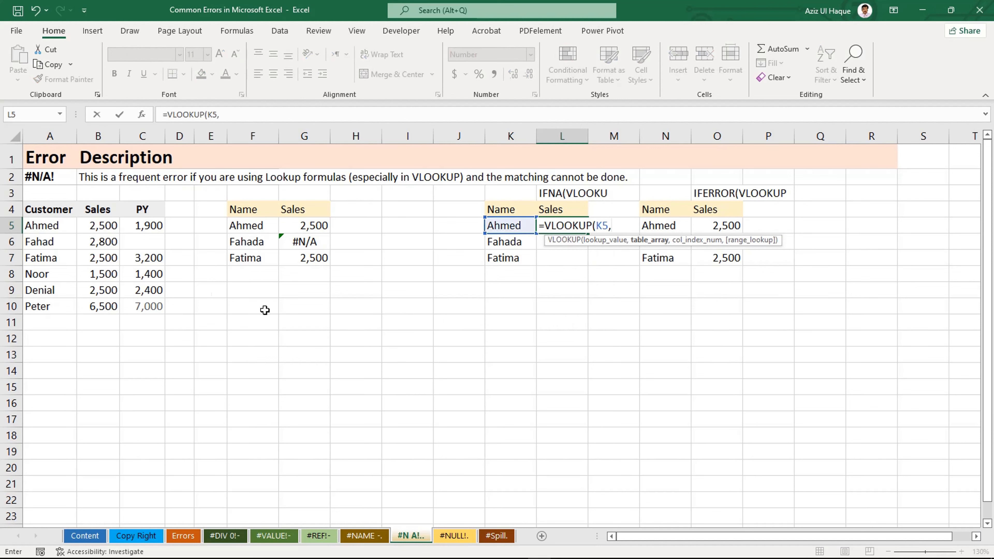
drag(52, 231, 98, 305)
key(F4)
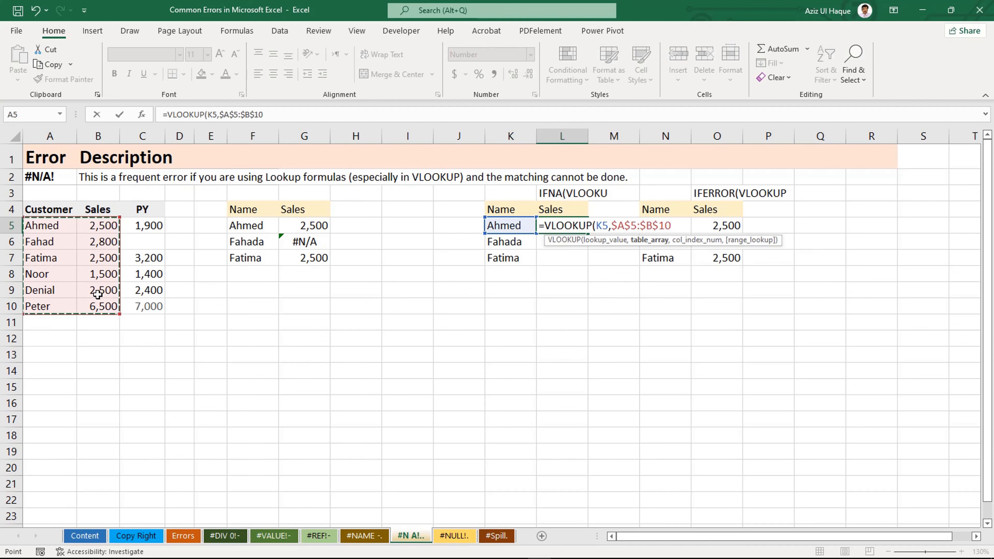
text(,)
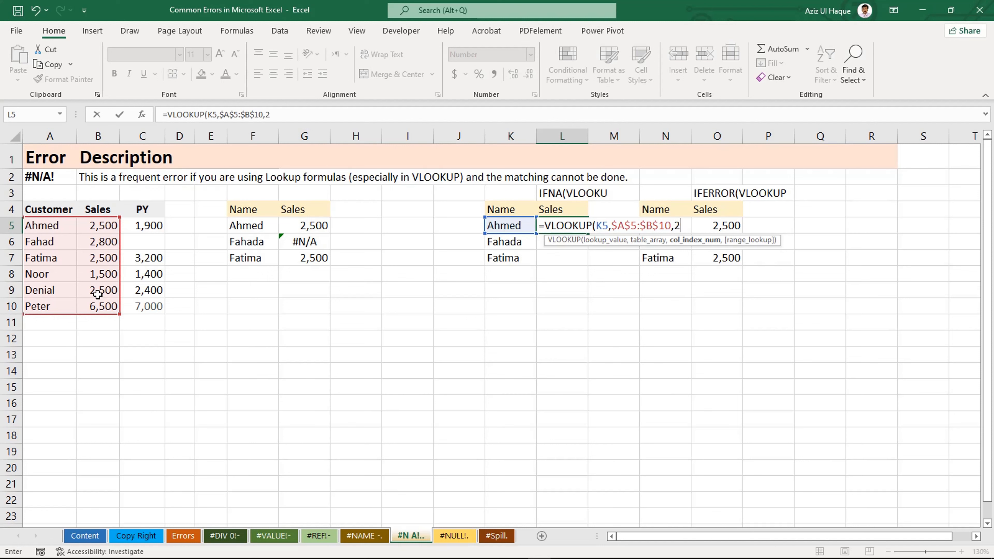
text(2,)
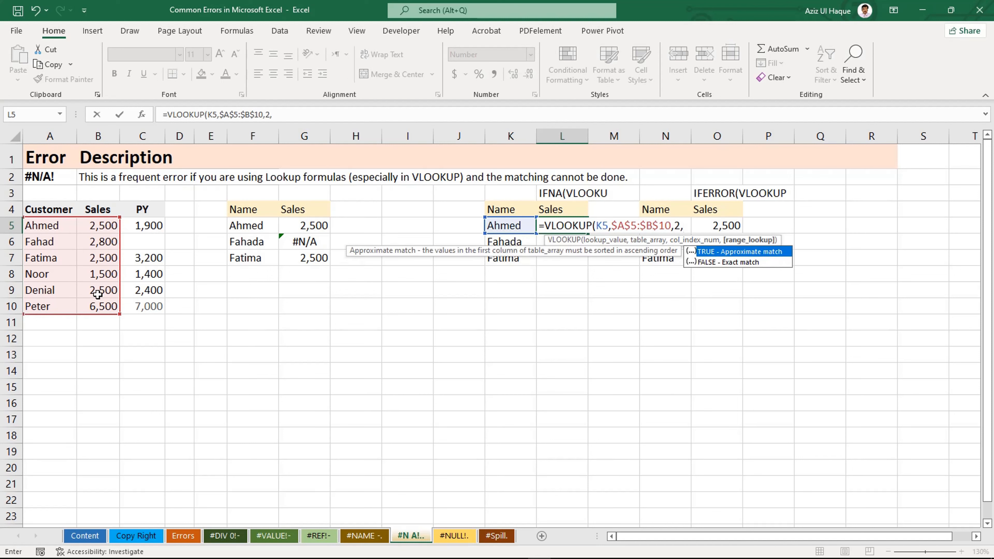
text(False))
key(Return)
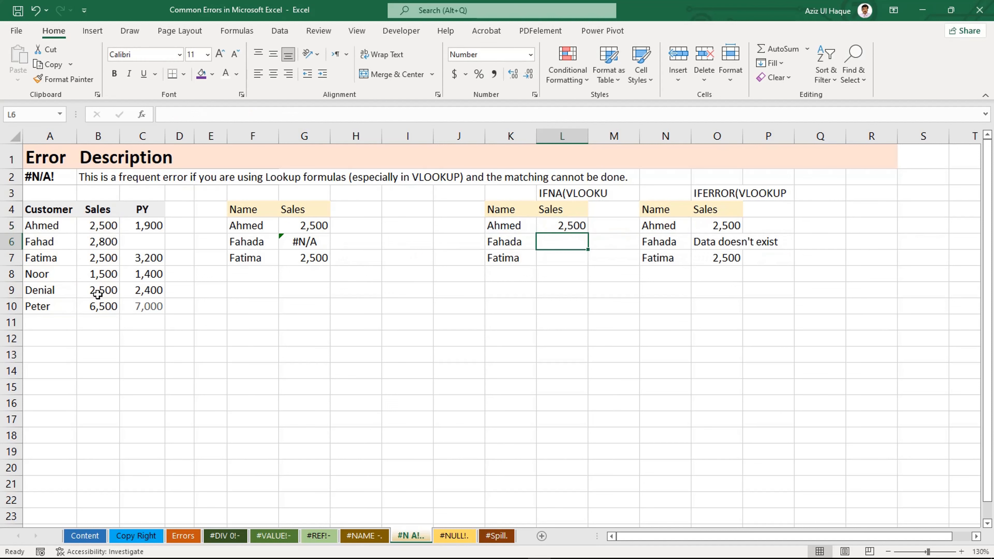
Step: Copy the L5 lookup down into L6 and L7 and check the resulting cells
key(ctrl+d)
key(Down)
key(ctrl+d)
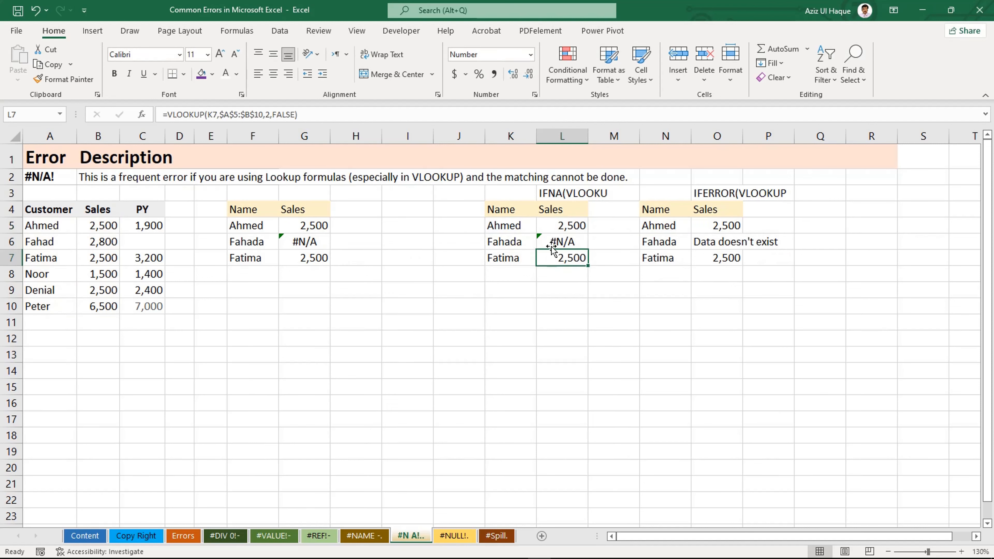
click(565, 246)
click(565, 260)
click(576, 236)
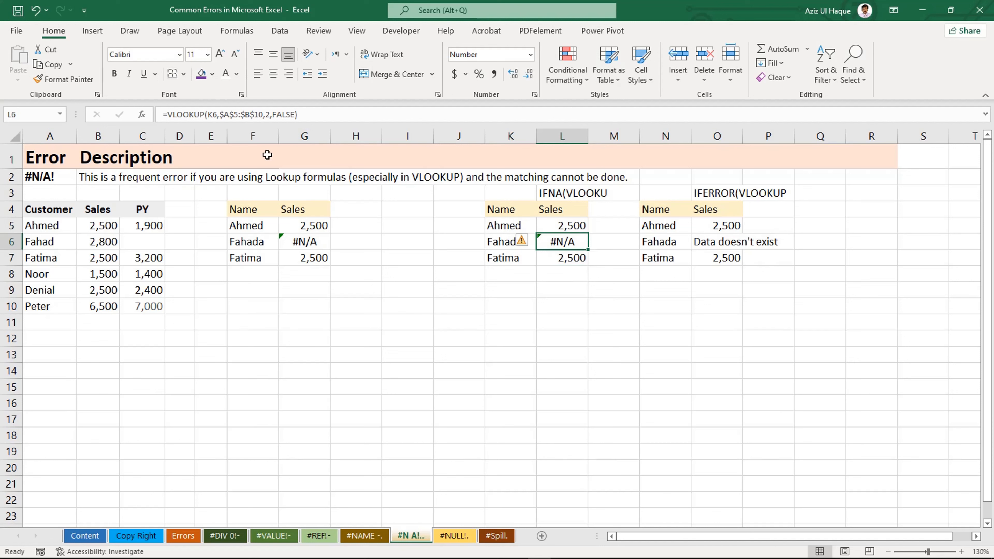
Step: Wrap the L6 VLOOKUP in IFNA with the fallback text "Data not matching"
click(170, 110)
text(ifna)
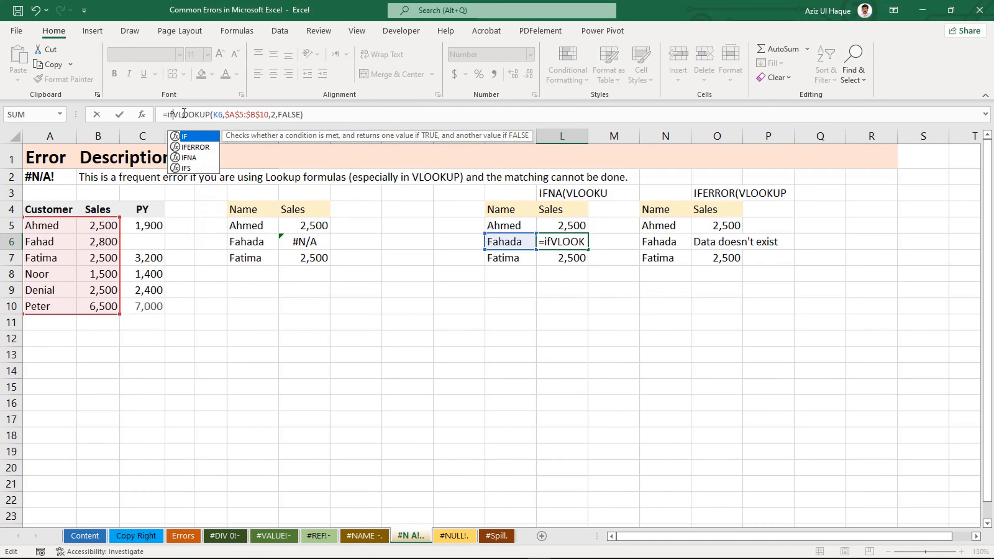
key(Tab)
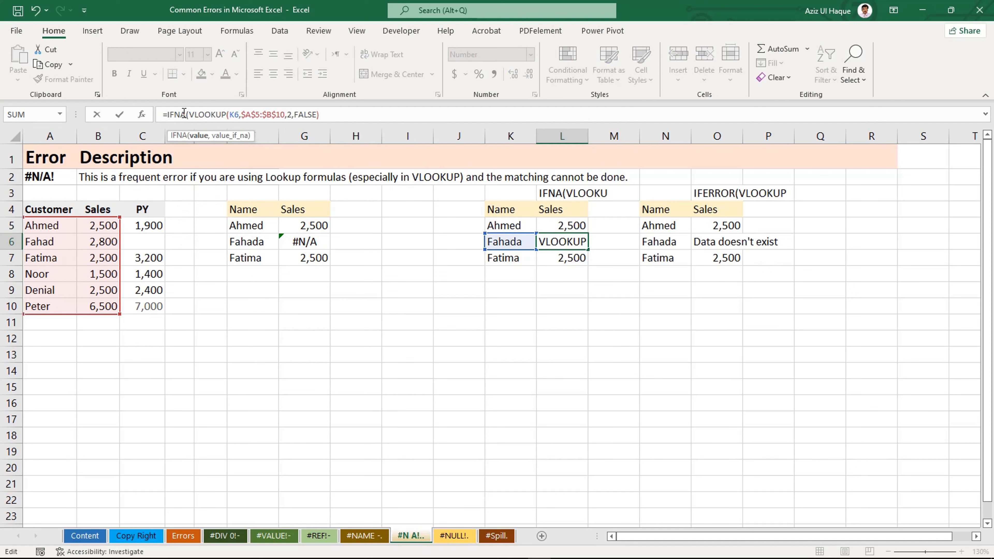
key(End)
text(,)
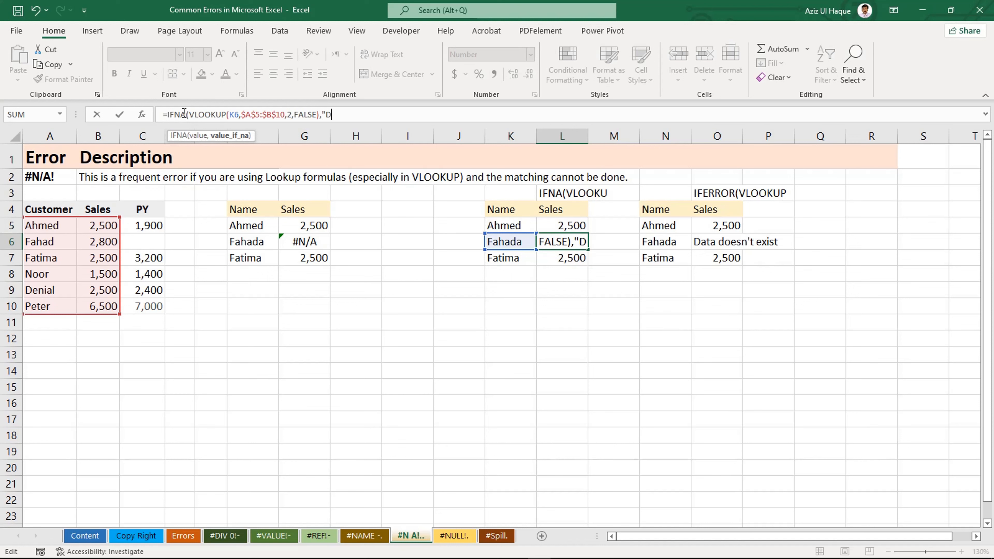
text(Data mpt)
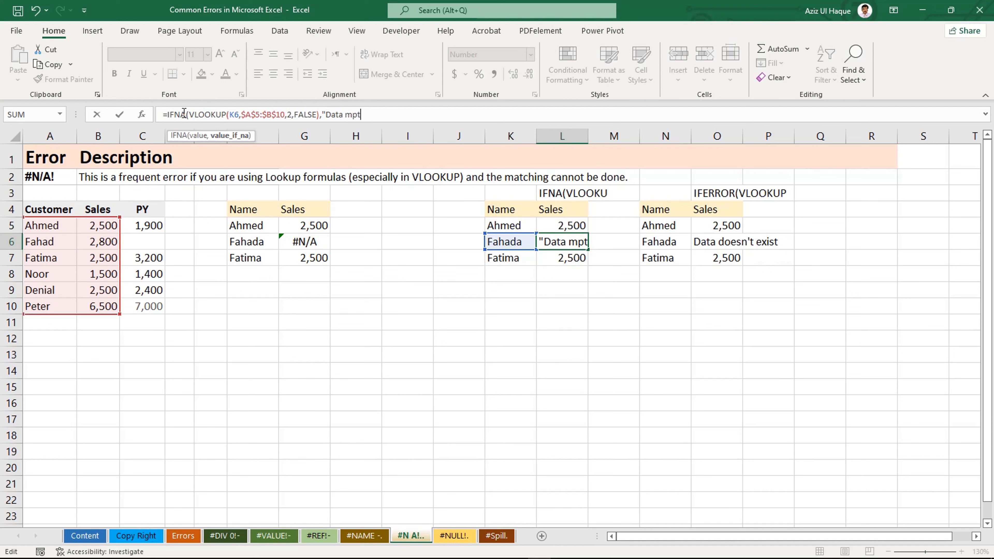
key(BackSpace)
key(BackSpace)
text(not a)
key(BackSpace)
text(matchi)
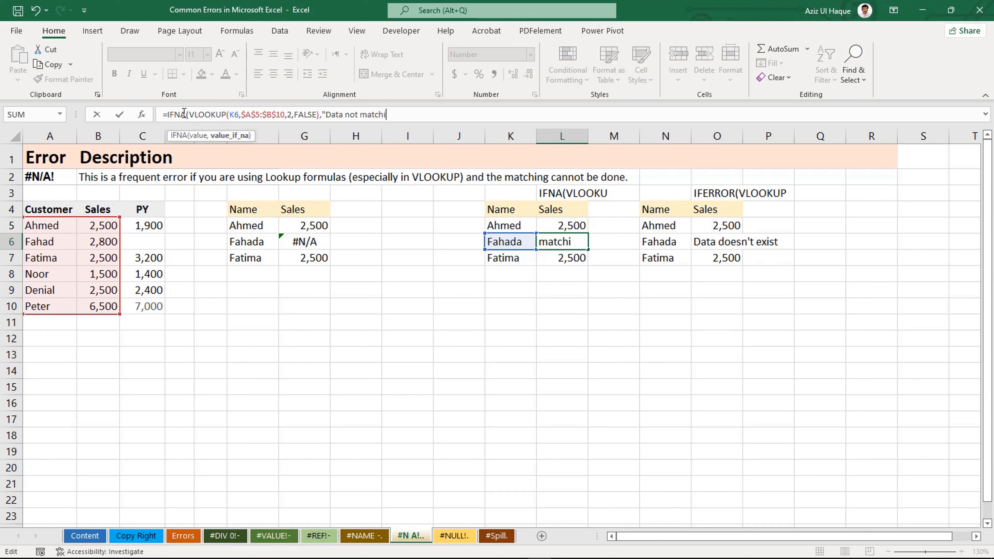
text(ng"))
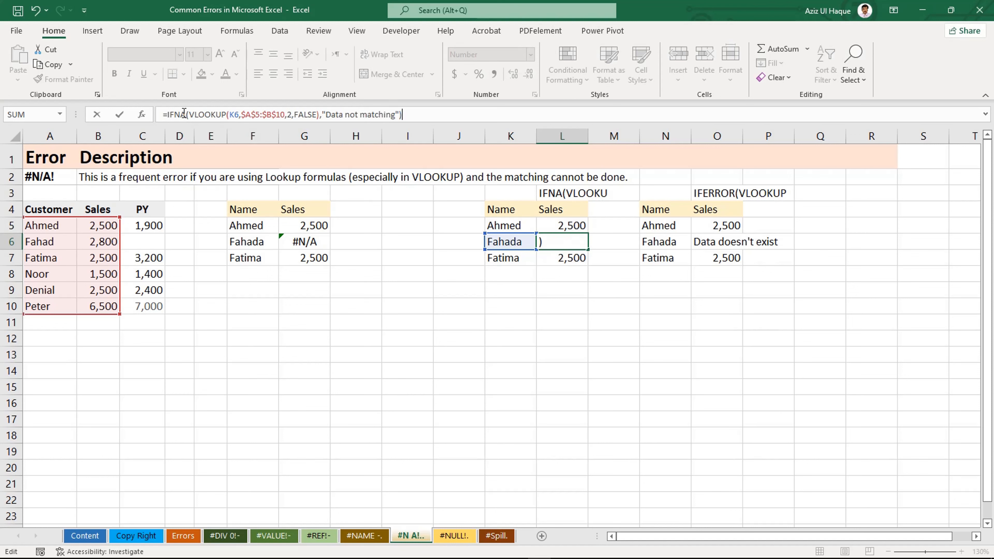
key(Return)
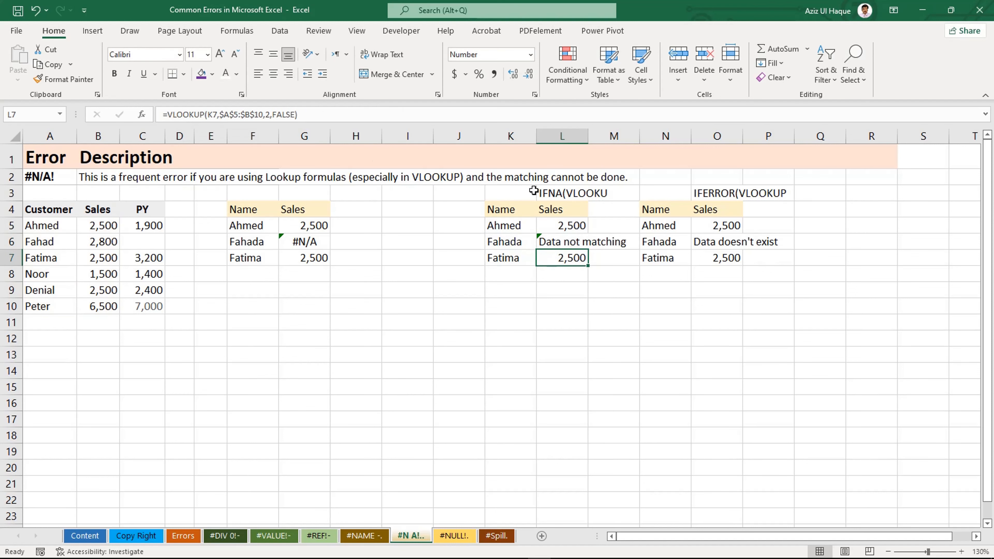
Step: Remove the fallback text from the L6 IFNA formula, leaving an empty string "" as its value_if_na argument
click(576, 240)
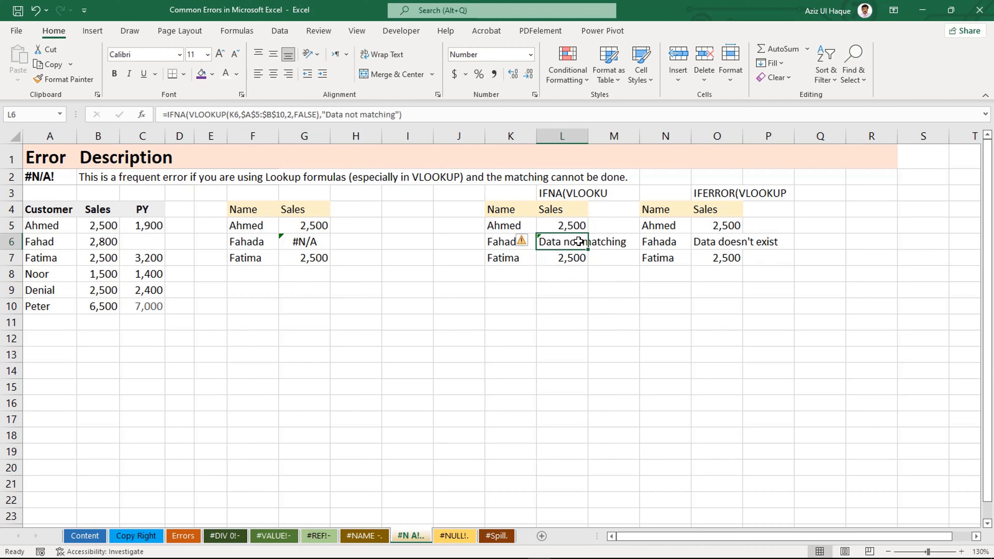
click(330, 114)
key(BackSpace)
key(Delete)
key(Delete)
key(Delete)
key(Delete)
key(Delete)
key(Delete)
key(Delete)
key(Delete)
key(Delete)
key(Delete)
key(Delete)
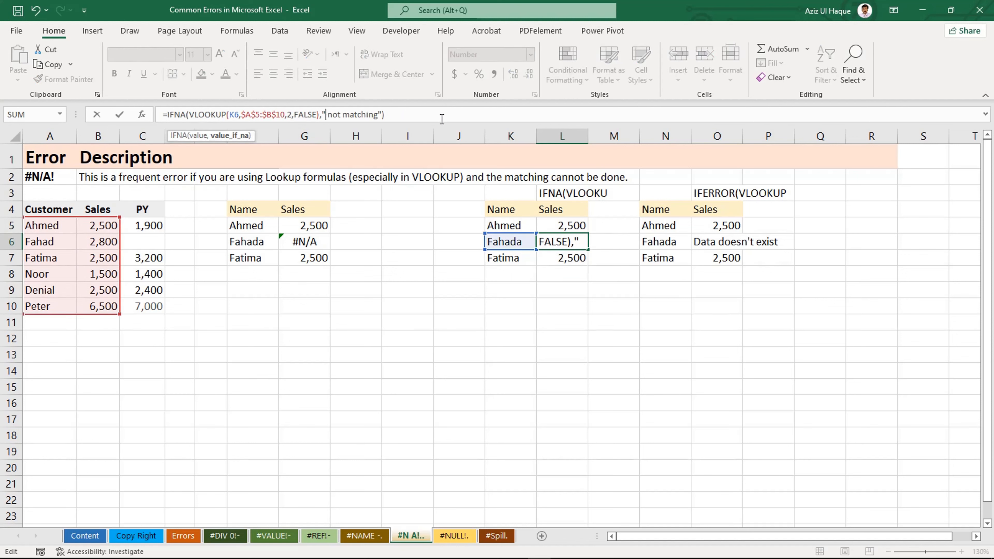
key(Delete)
key(Delete)
key(Delete)
key(Delete)
key(Delete)
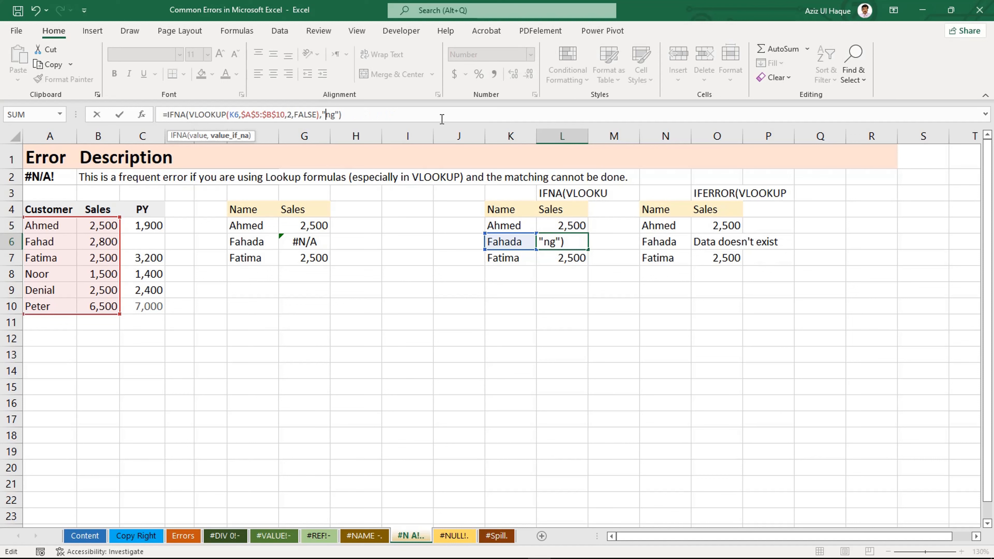
key(Return)
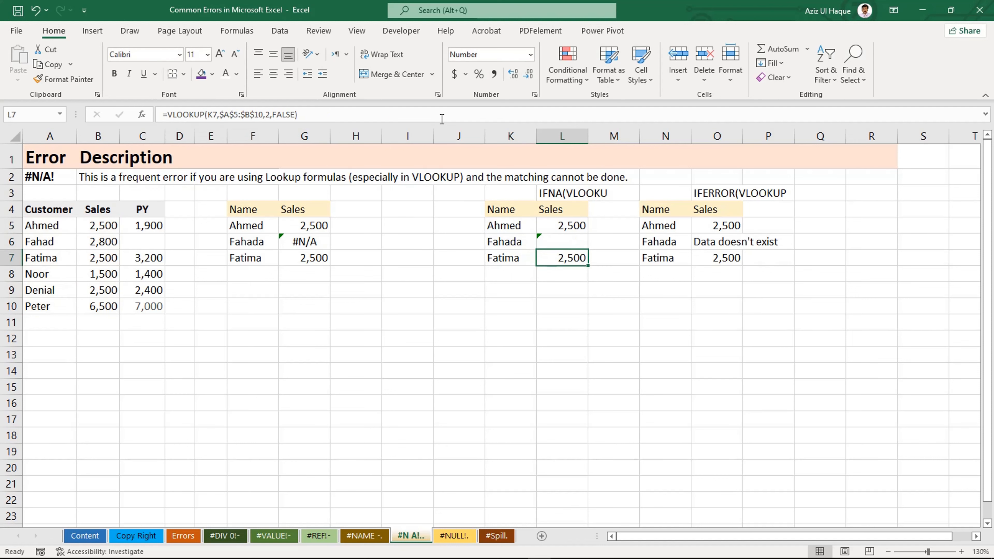
Step: Set the fallback value of the L6 IFNA formula to "0"
key(Up)
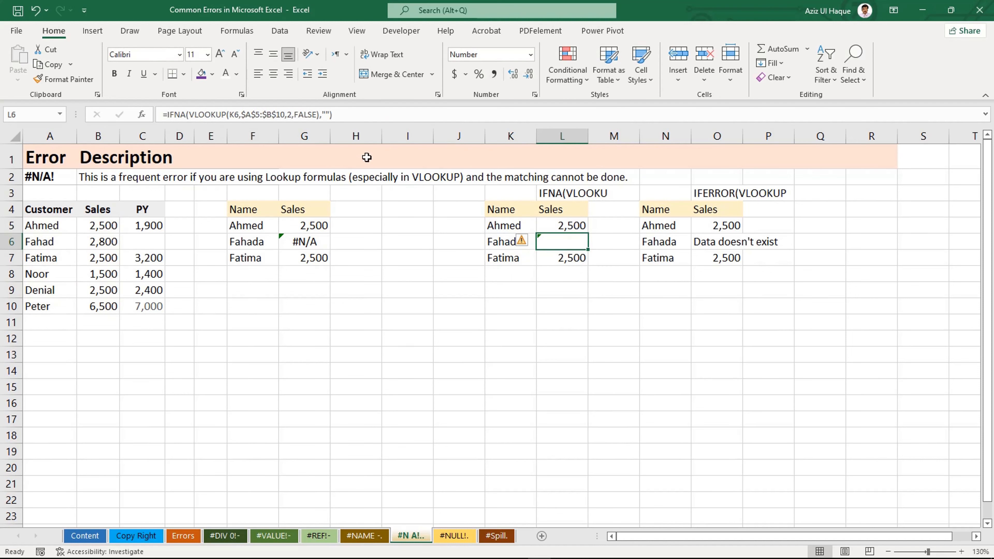
click(324, 114)
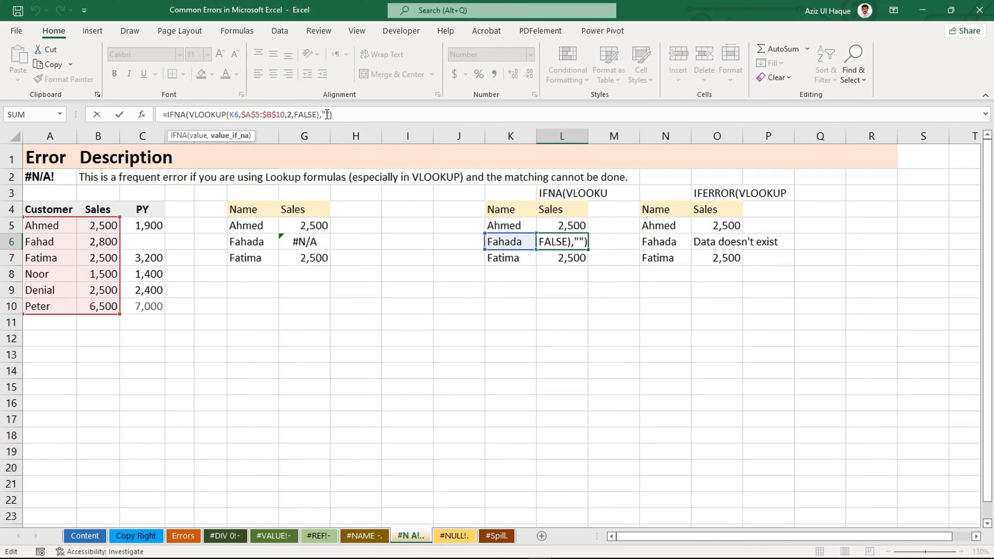
text(0)
key(Return)
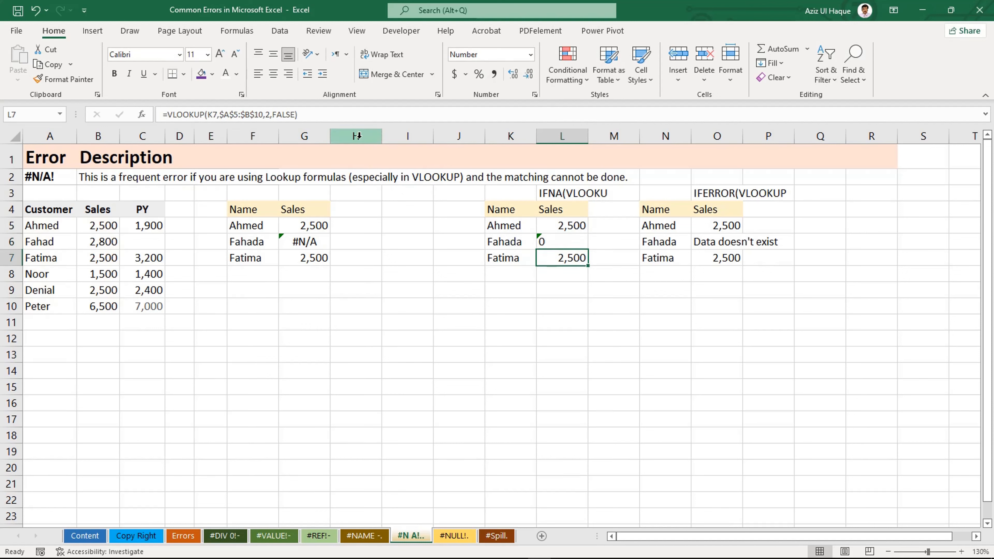
Step: Fill the L6 IFNA formula into the neighbouring lookup cells L5 and L7
click(571, 243)
mouse_move(588, 249)
mouse_down()
mouse_move(585, 223)
mouse_move(586, 263)
mouse_up()
click(576, 226)
click(613, 257)
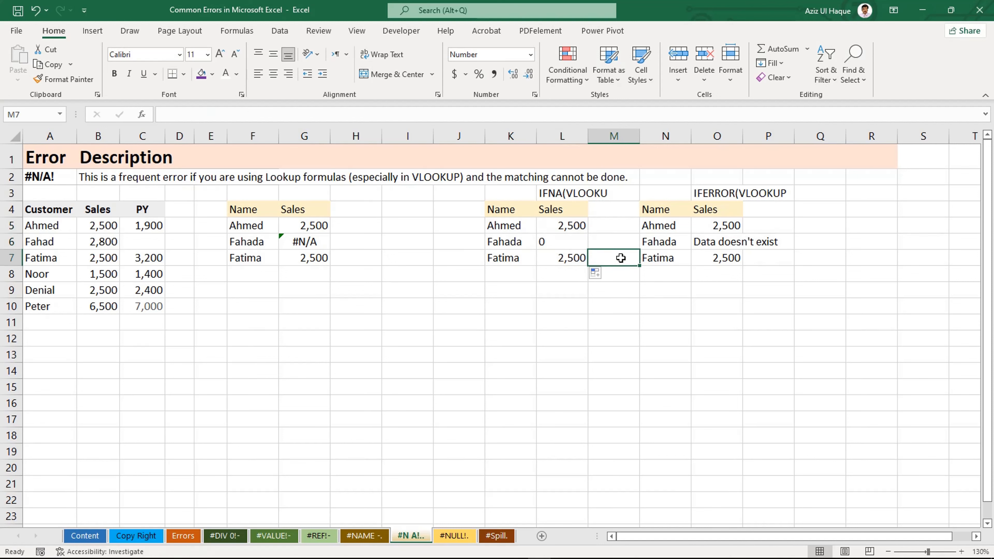
Step: Compare the IFNA formula in L5 with the IFERROR formulas in O5 and O7 and the heading in O3
click(716, 227)
click(547, 223)
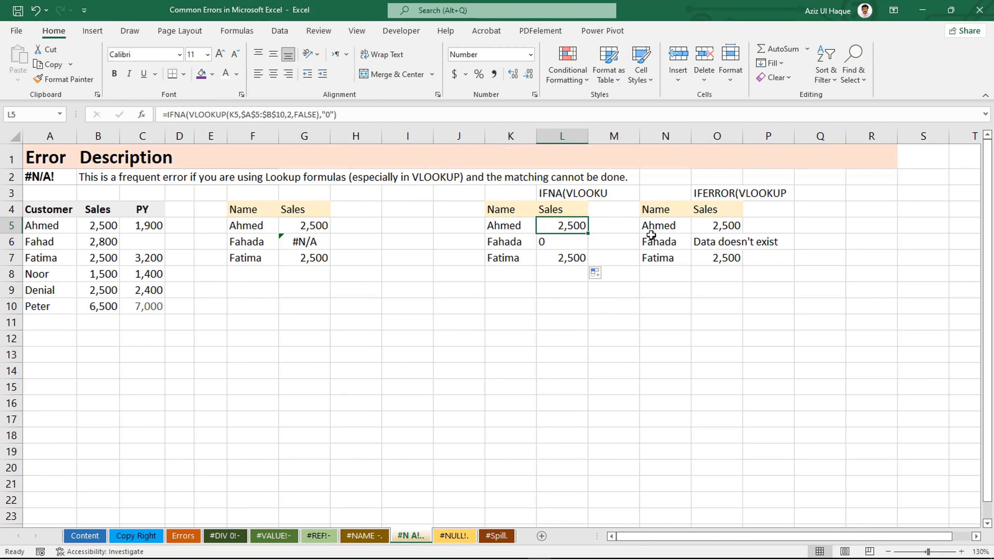
click(711, 226)
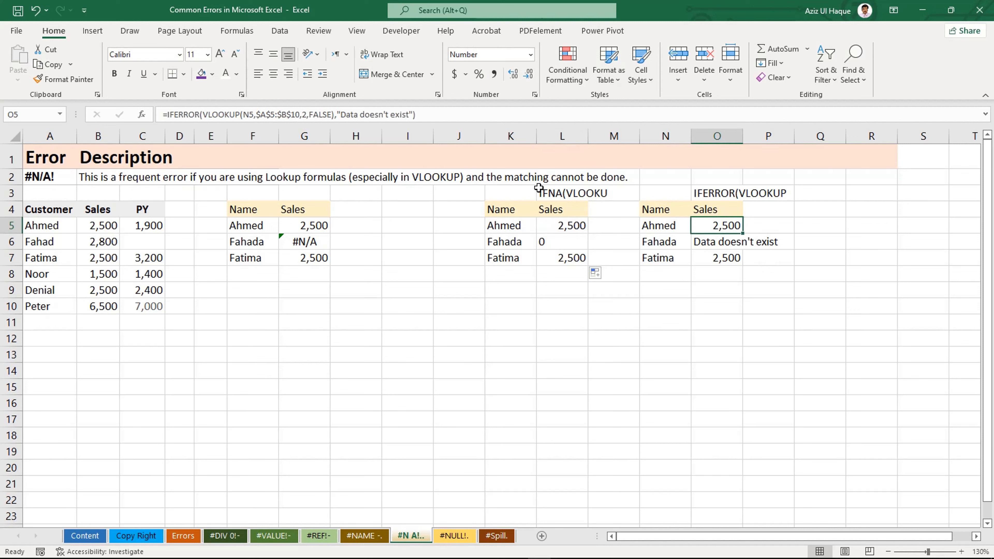
click(164, 114)
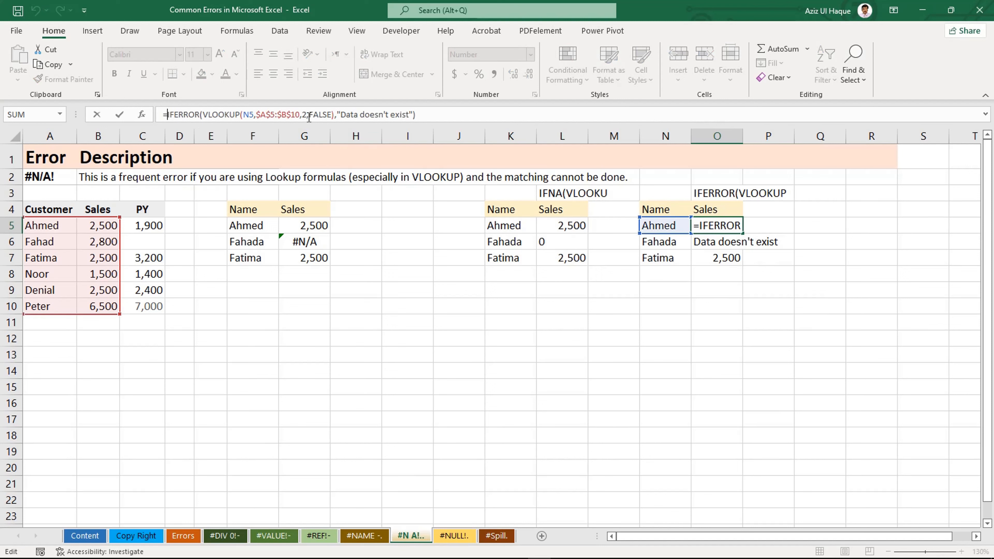
click(434, 113)
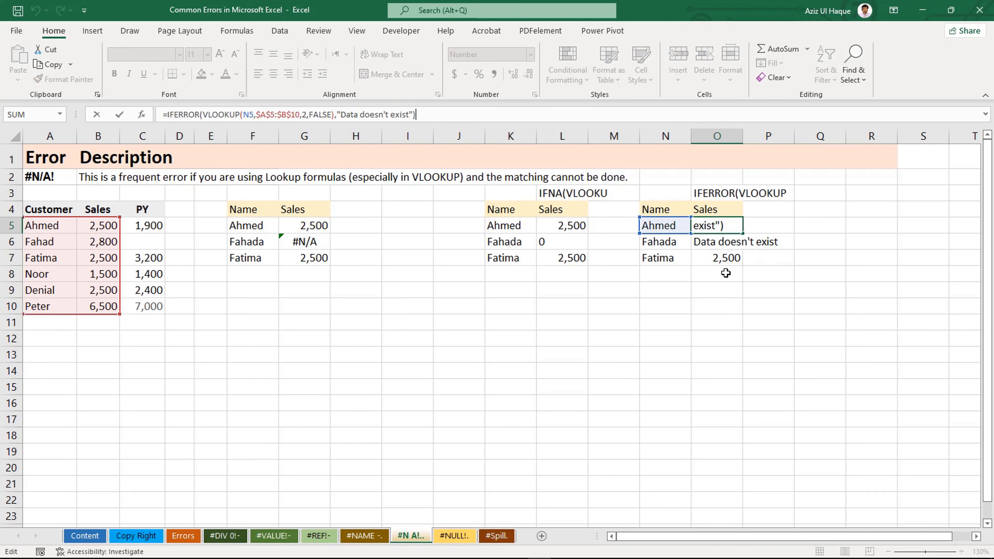
key(ctrl+Return)
click(725, 258)
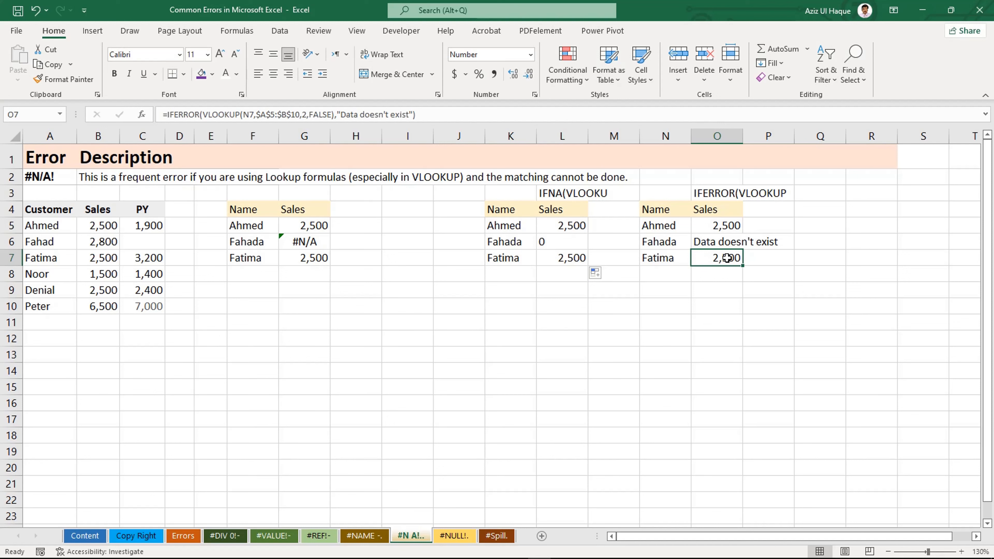
click(721, 194)
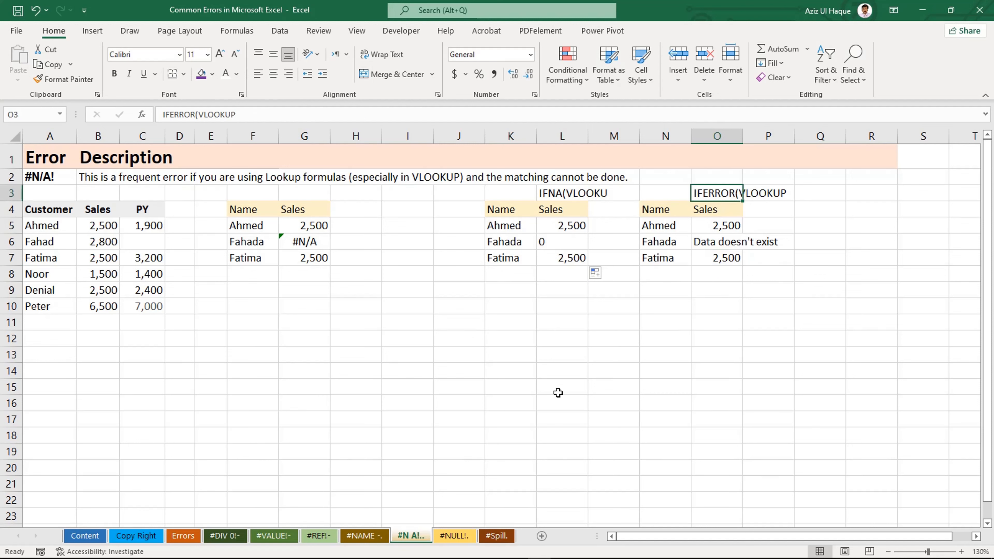
Step: Open the #NULL! sheet and examine the faulty total formula in B10 and the error example in G3
click(454, 536)
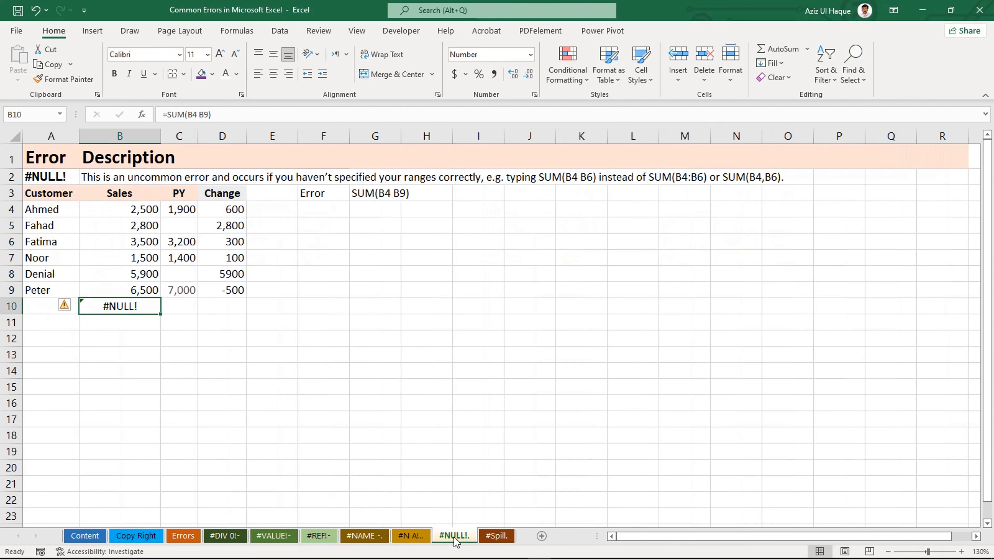
click(345, 386)
click(146, 306)
click(372, 196)
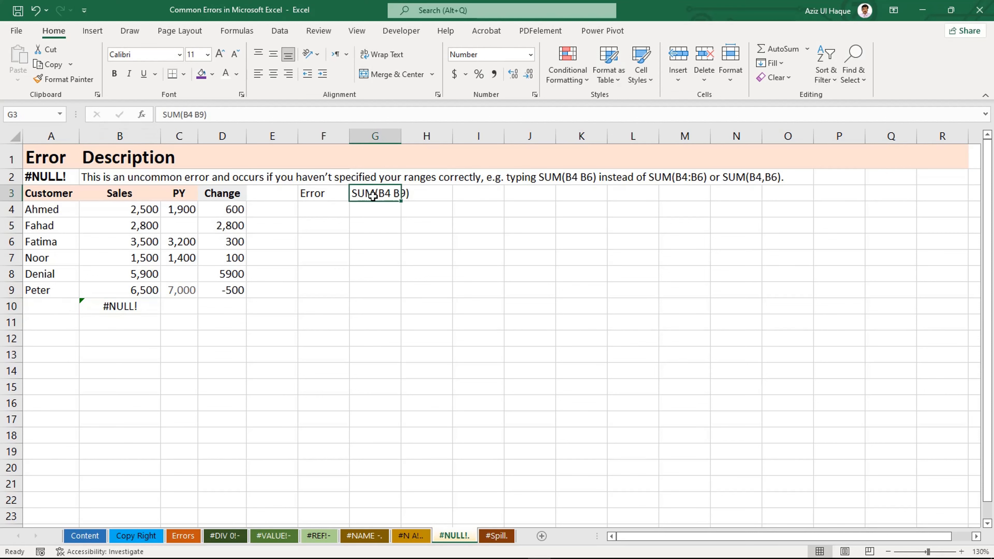
scroll(374, 275, up, 3)
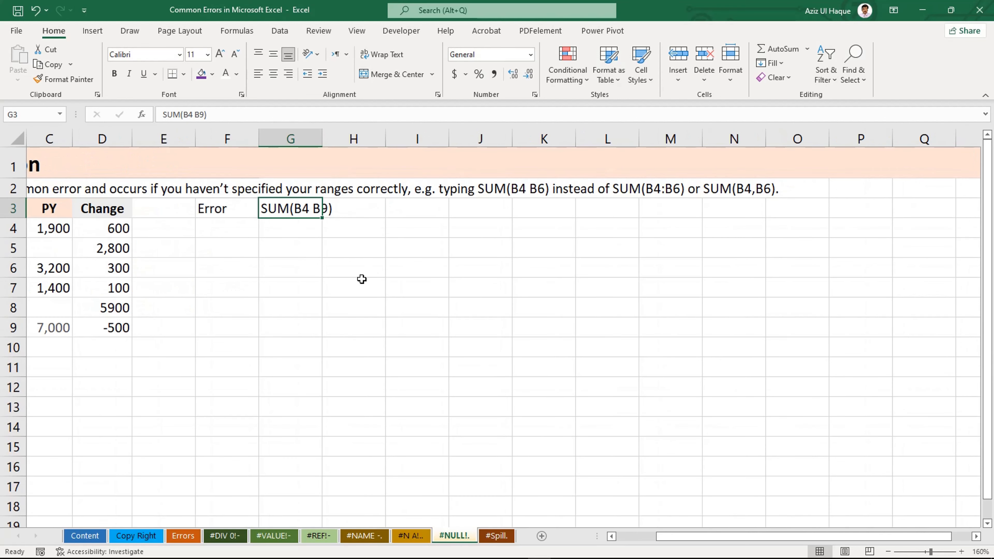
click(328, 257)
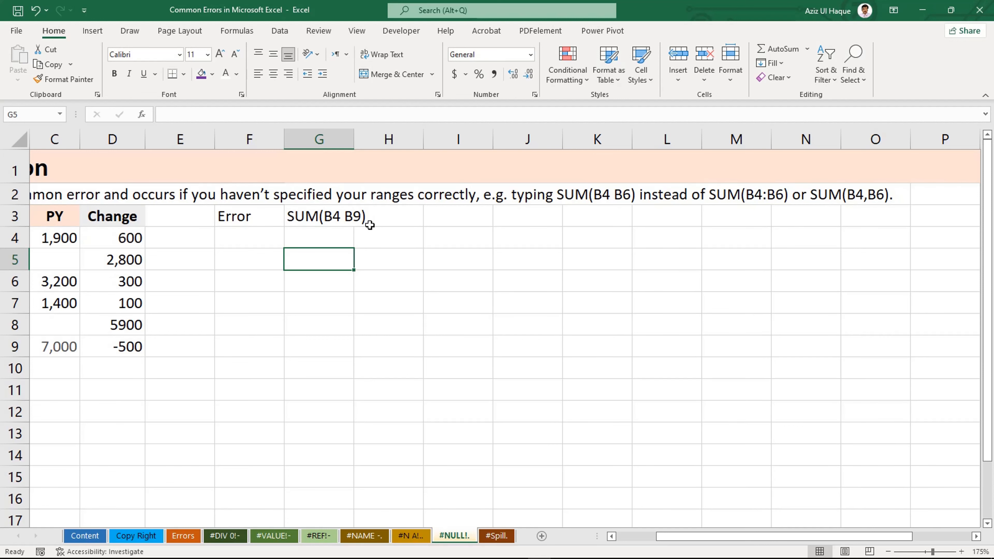
drag(667, 537, 620, 536)
click(206, 371)
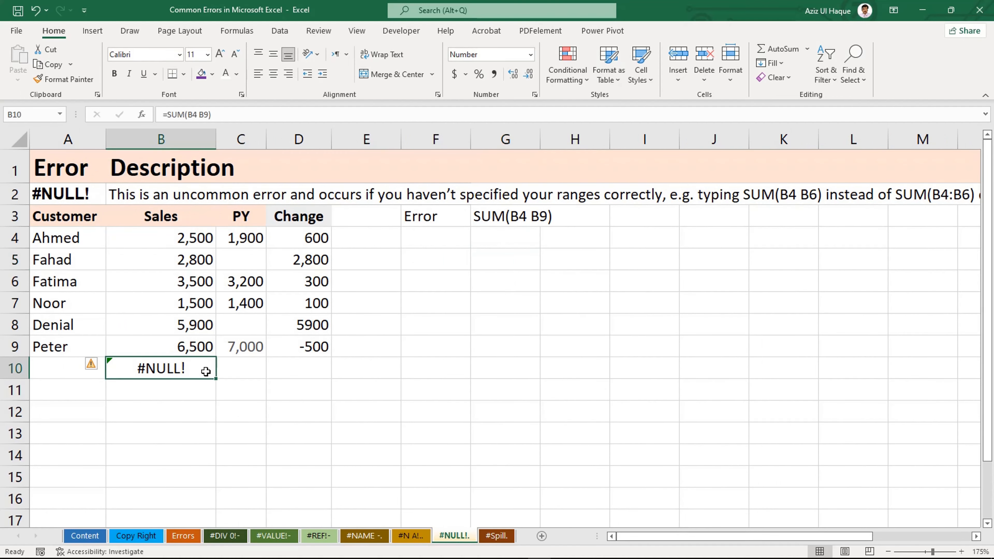
Step: Total the PY column by entering =SUM(C4:C9) in C10
click(241, 373)
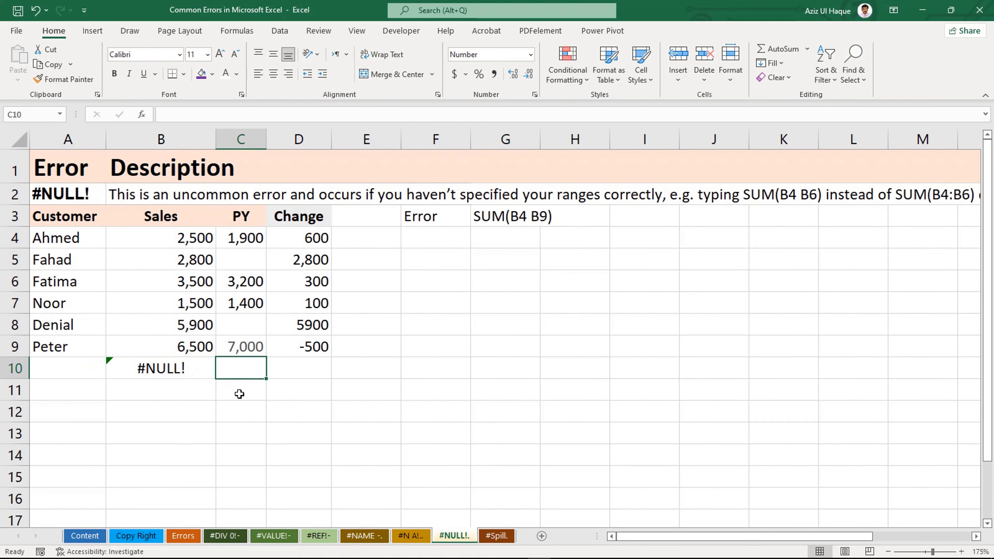
text(=sum)
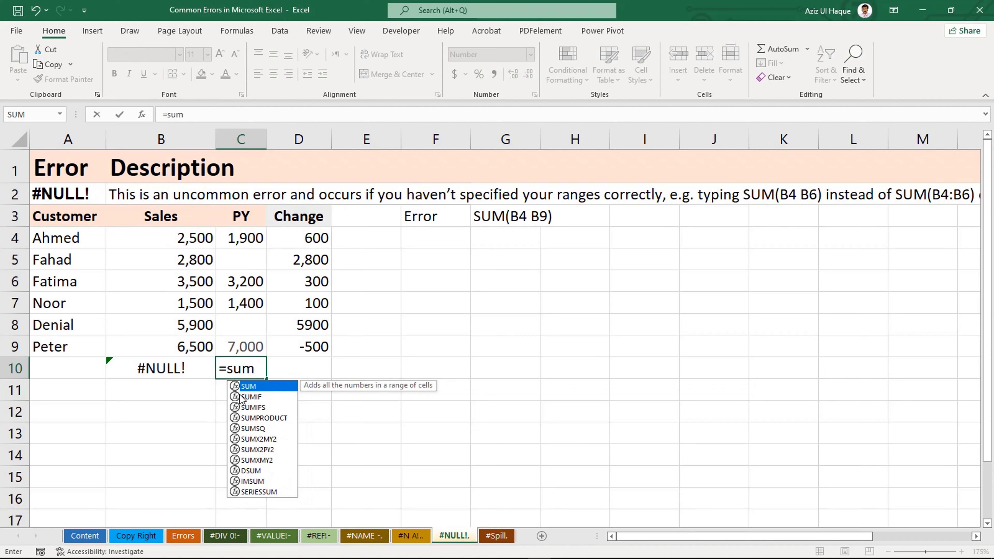
text(()
drag(252, 236, 246, 347)
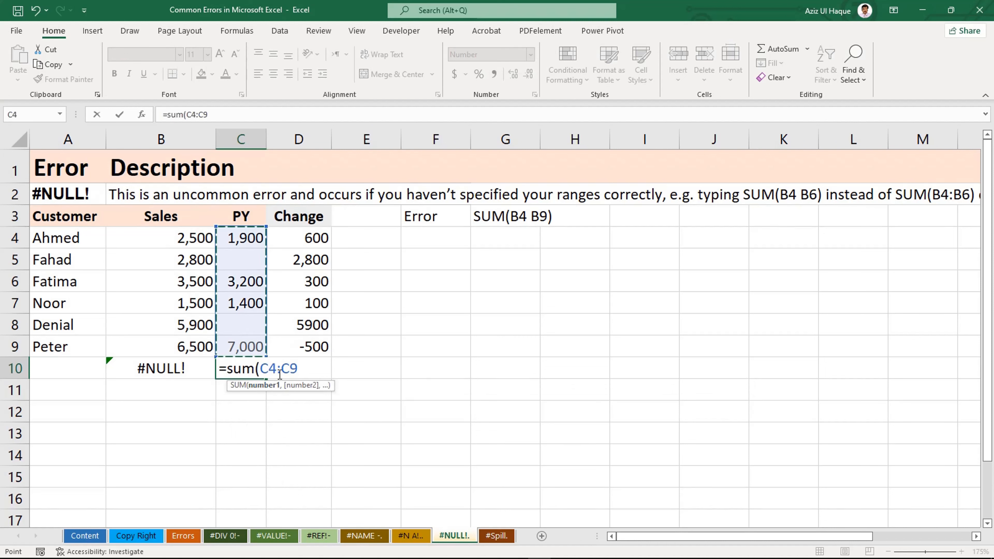
text())
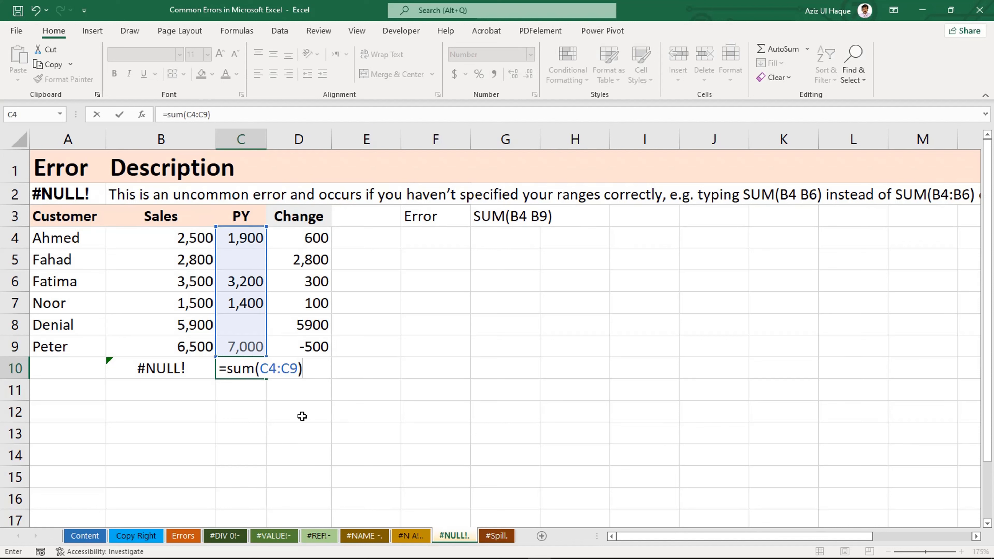
key(Return)
Step: Correct the Sales total in B10 to =SUM(B4:B9) by replacing the space between the references with a colon
key(Up)
key(Left)
key(F2)
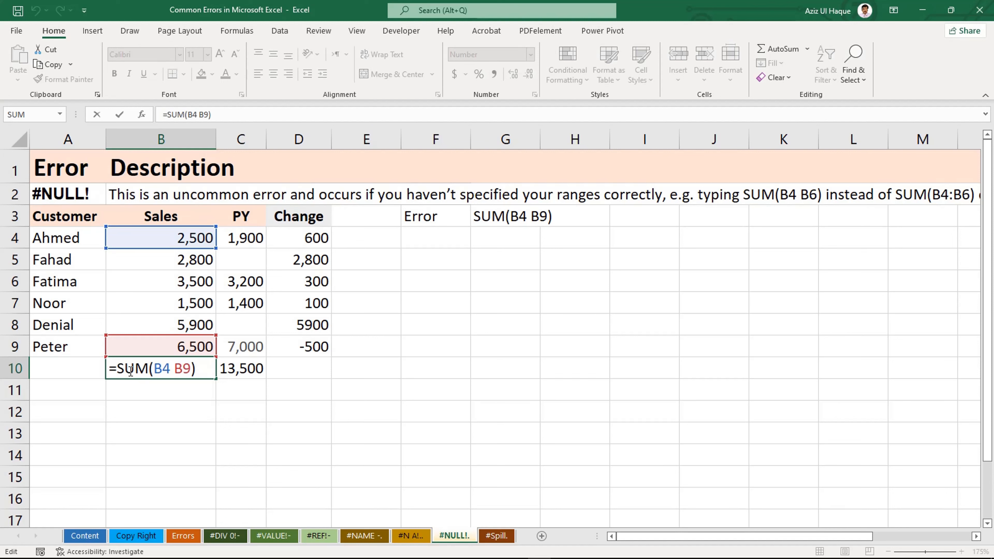
click(175, 370)
key(BackSpace)
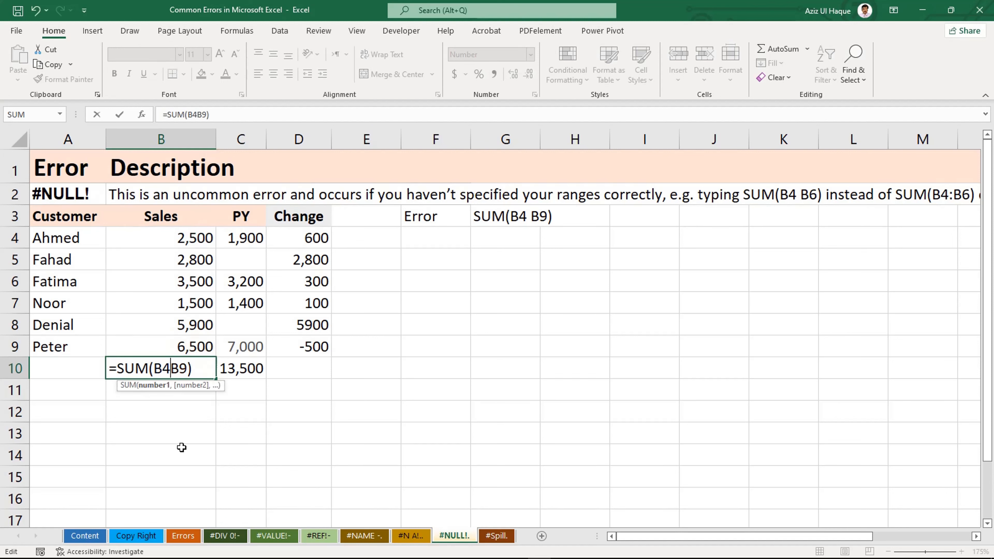
text(:)
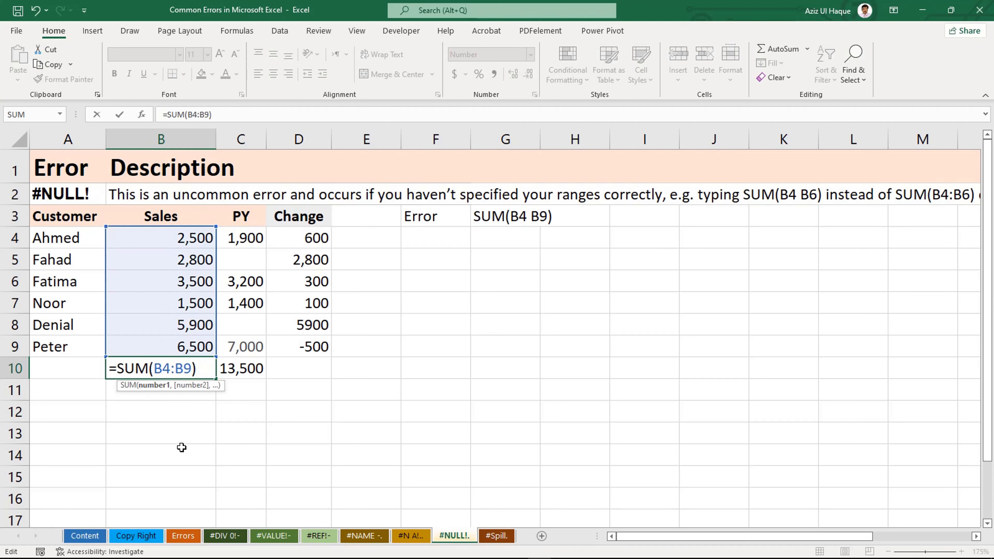
key(Return)
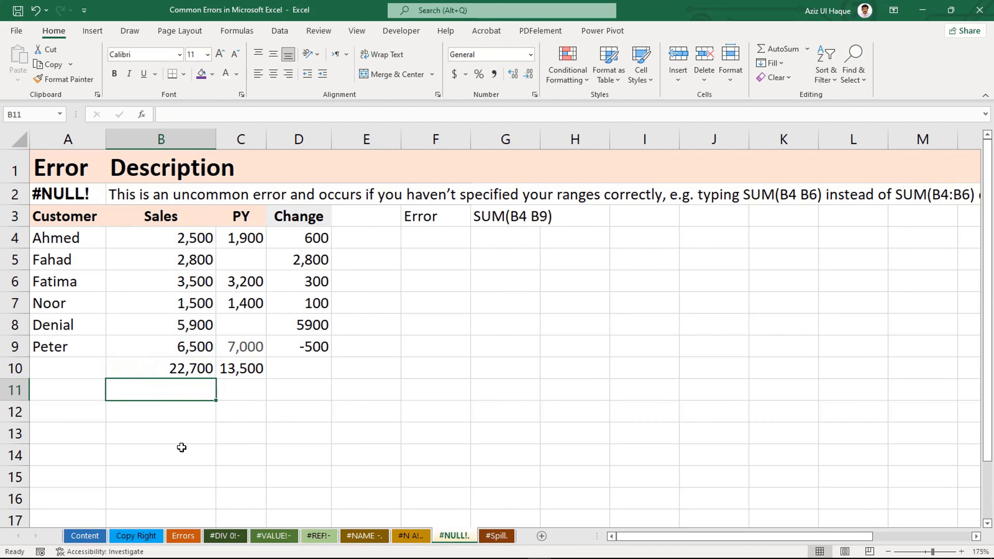
click(355, 456)
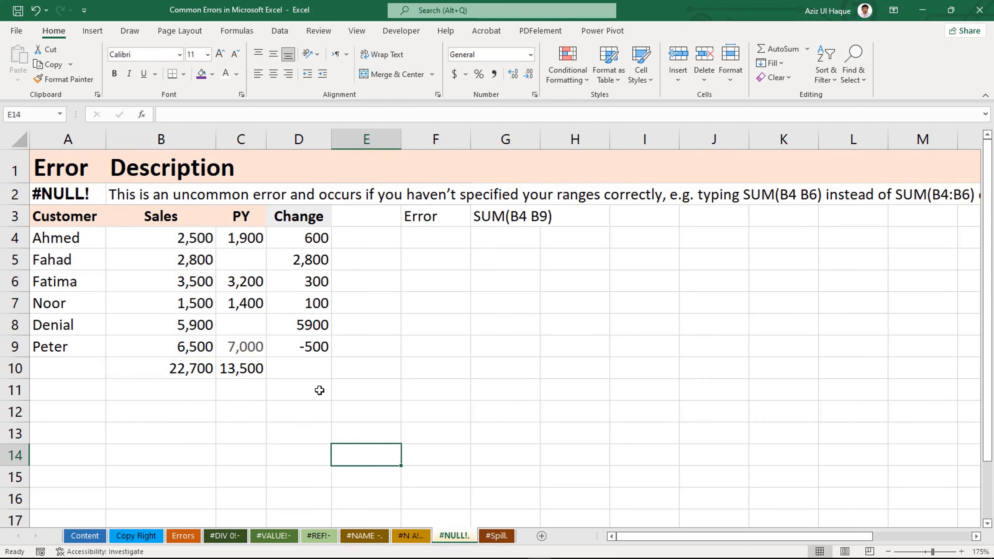
Step: Open the #Spill sheet and examine the UNIQUE formula in G3 and its source range A4:A9
click(300, 374)
click(496, 535)
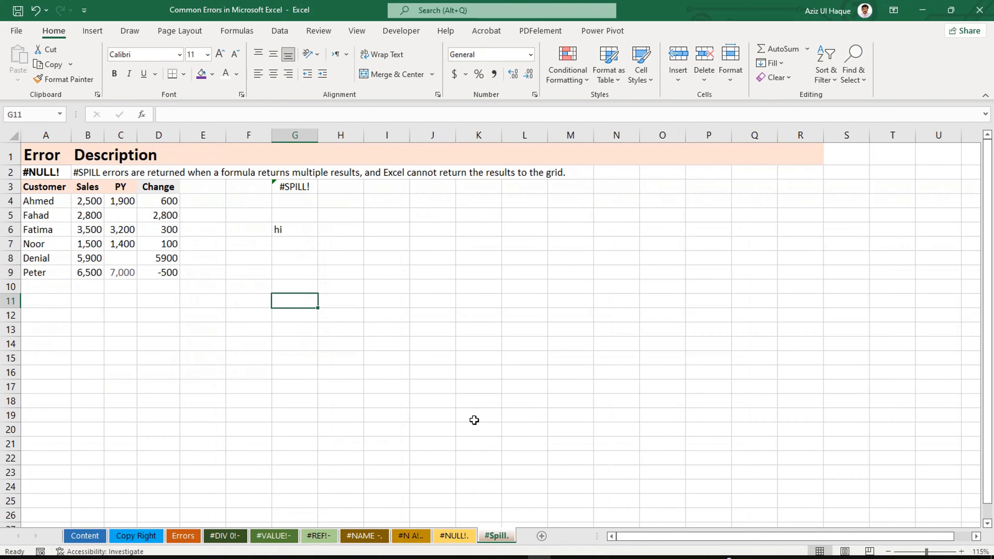
click(299, 289)
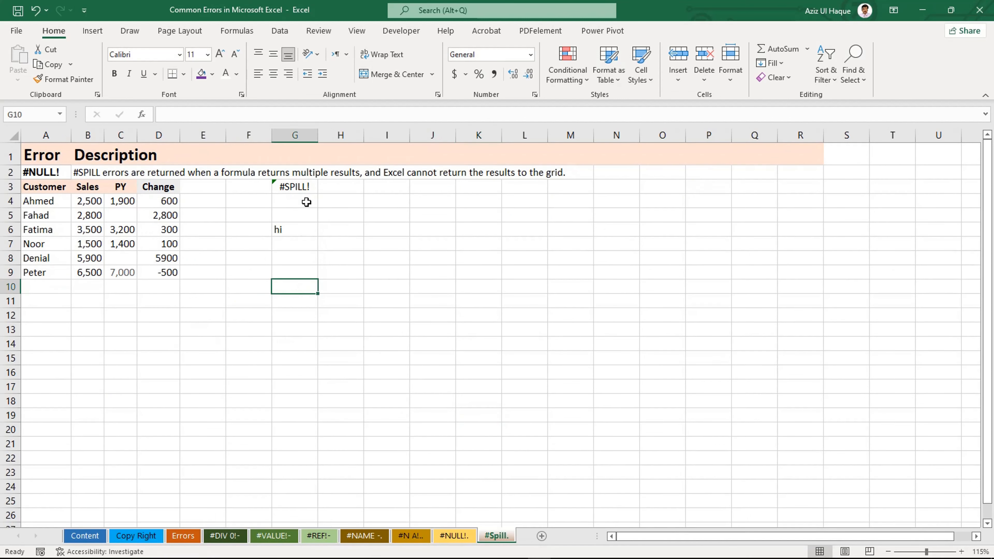
click(306, 189)
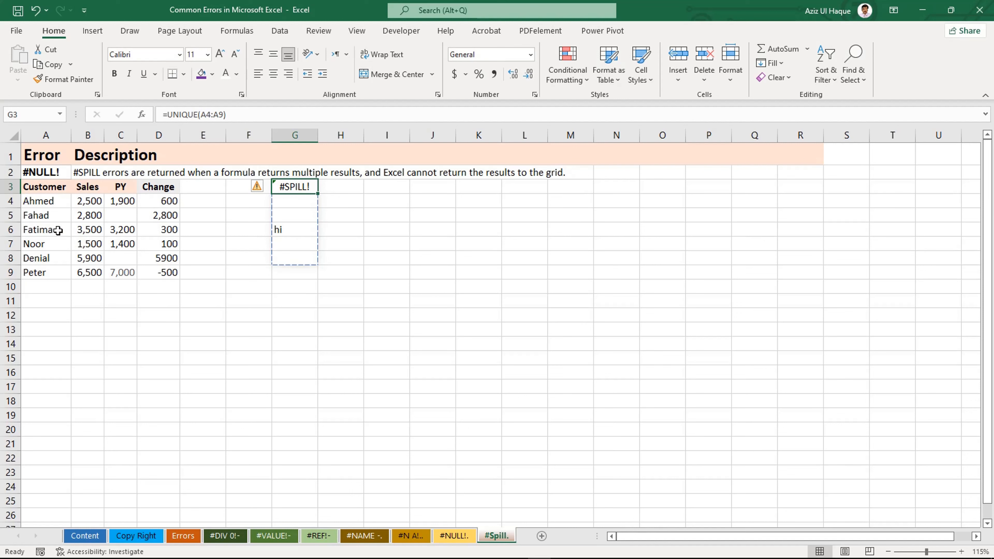
drag(47, 201, 35, 271)
click(309, 261)
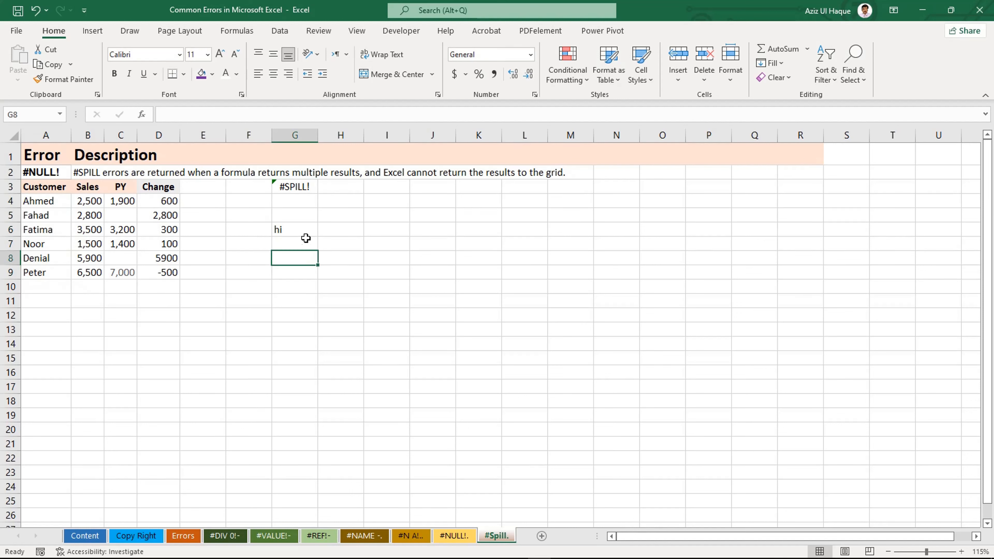
Step: Replace the text in G6, inside the spill range, with "how are your"
click(304, 234)
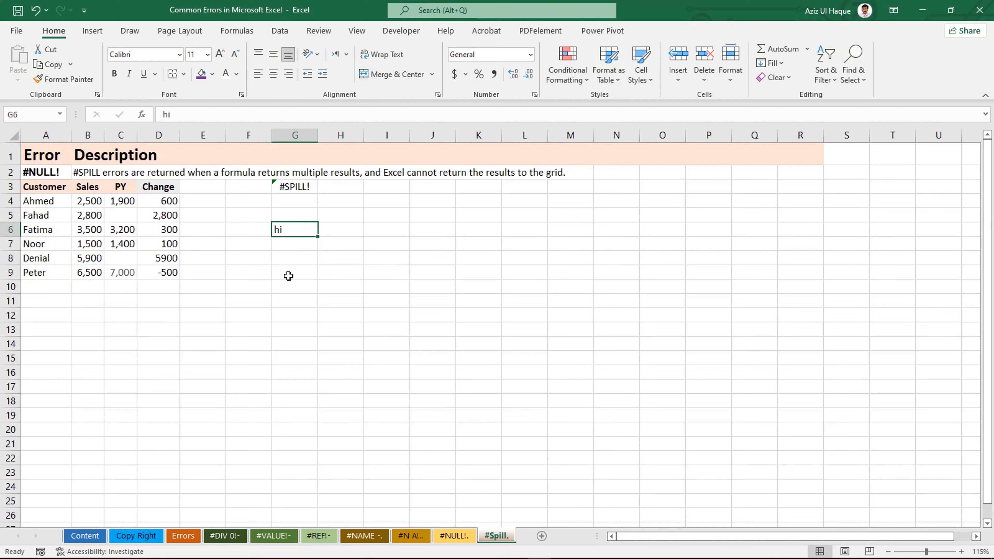
text(how are your)
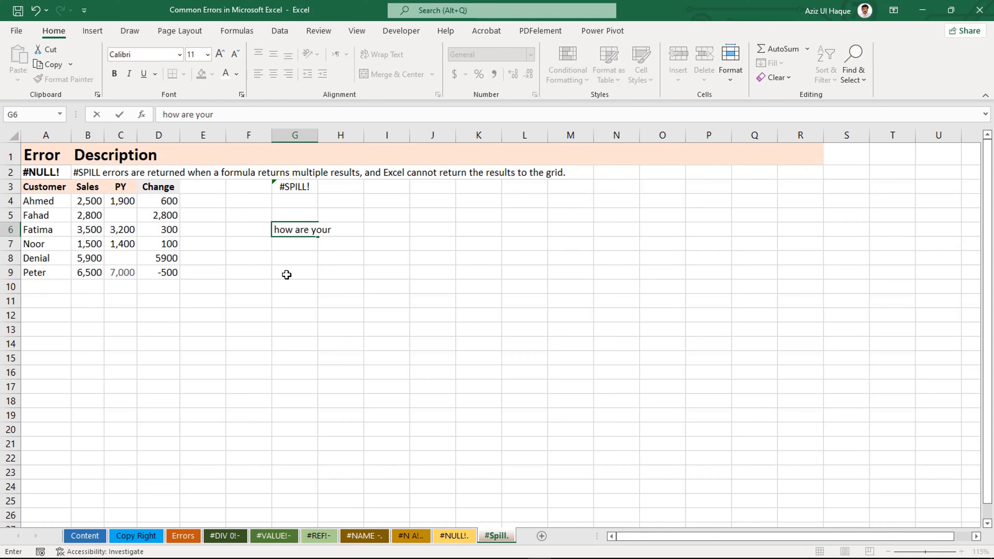
key(Return)
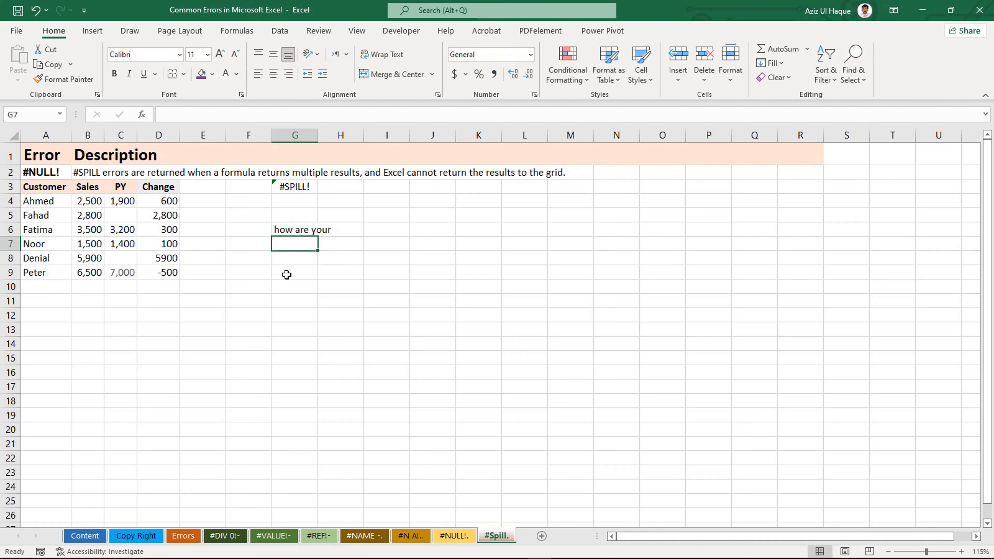
Step: Inspect the arguments of the UNIQUE formula in G3 and the range it should spill into
click(305, 274)
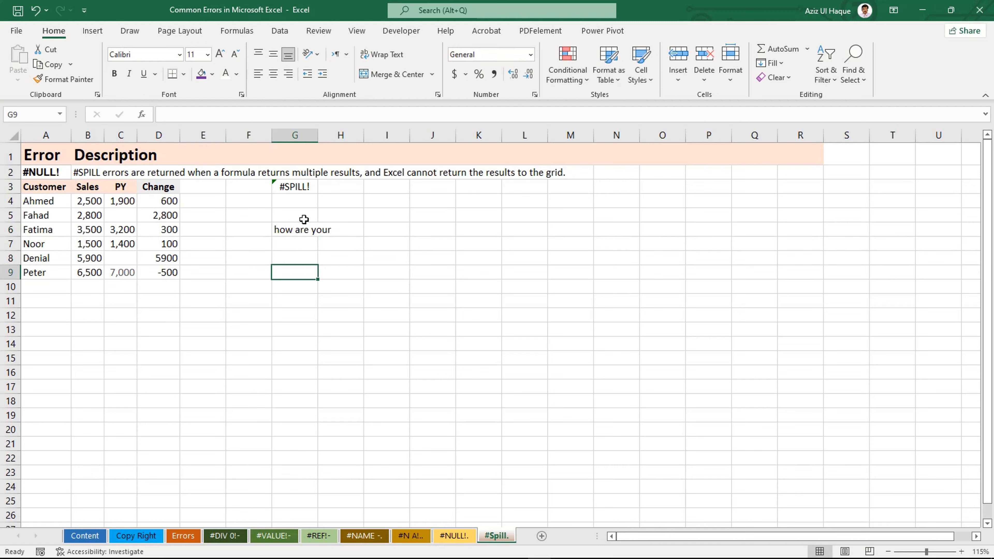
double_click(295, 186)
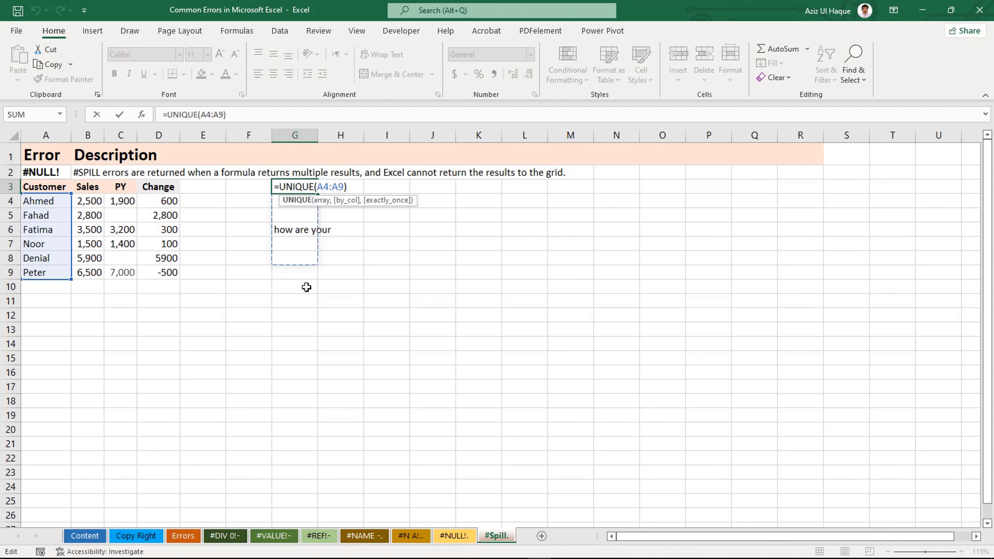
key(ctrl+Return)
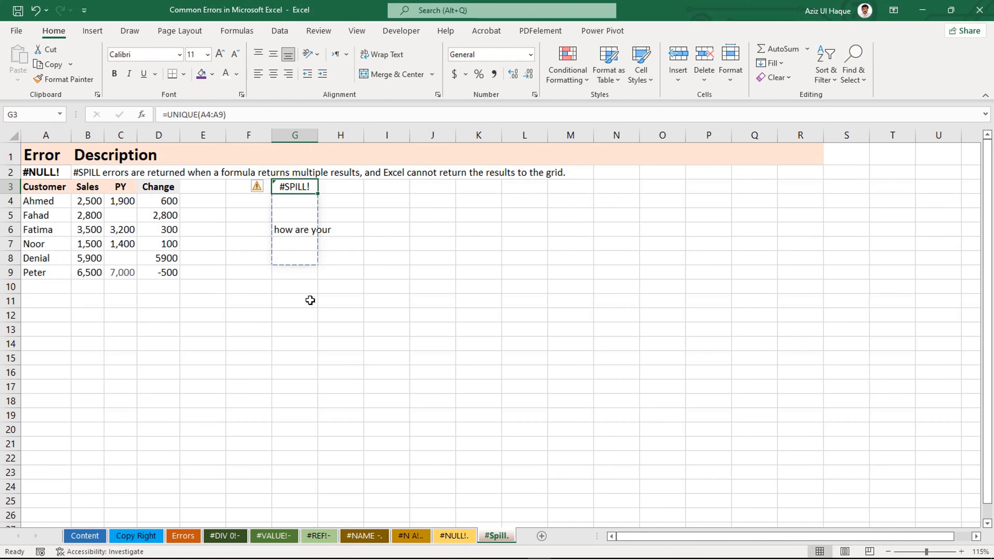
click(300, 285)
Step: Clear the text in G6 that blocks the UNIQUE results, undo the deletion, and recheck the formula in G3
click(302, 236)
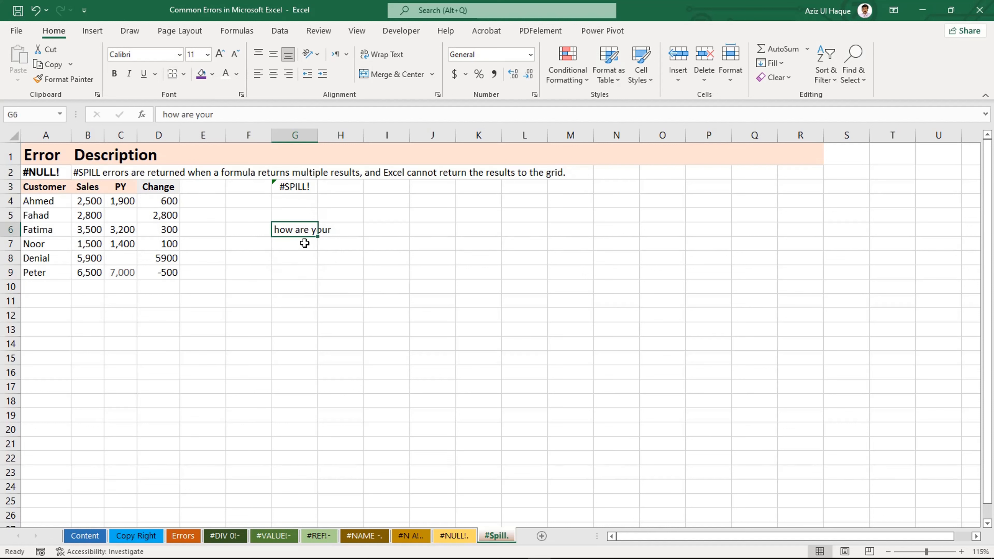
key(Delete)
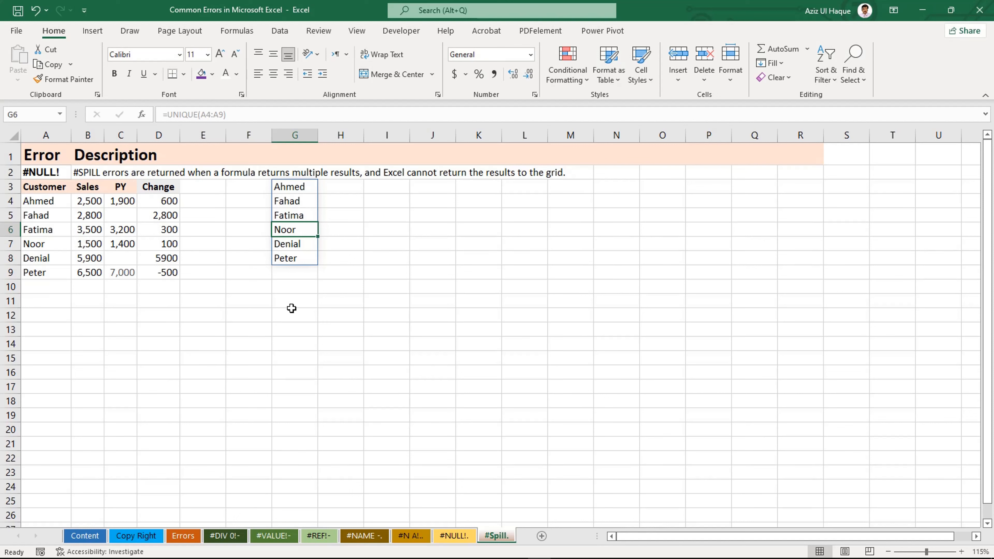
key(ctrl+z)
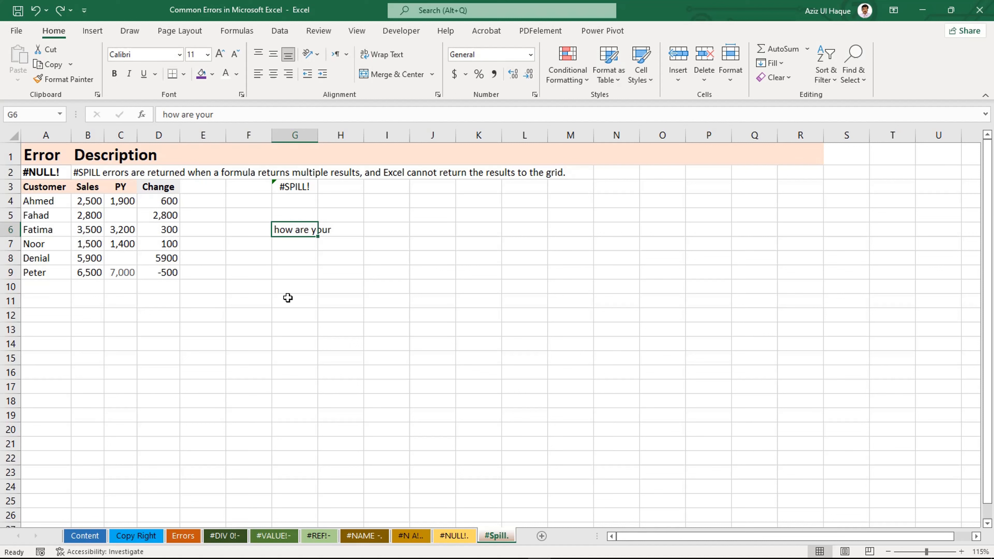
click(317, 214)
click(307, 187)
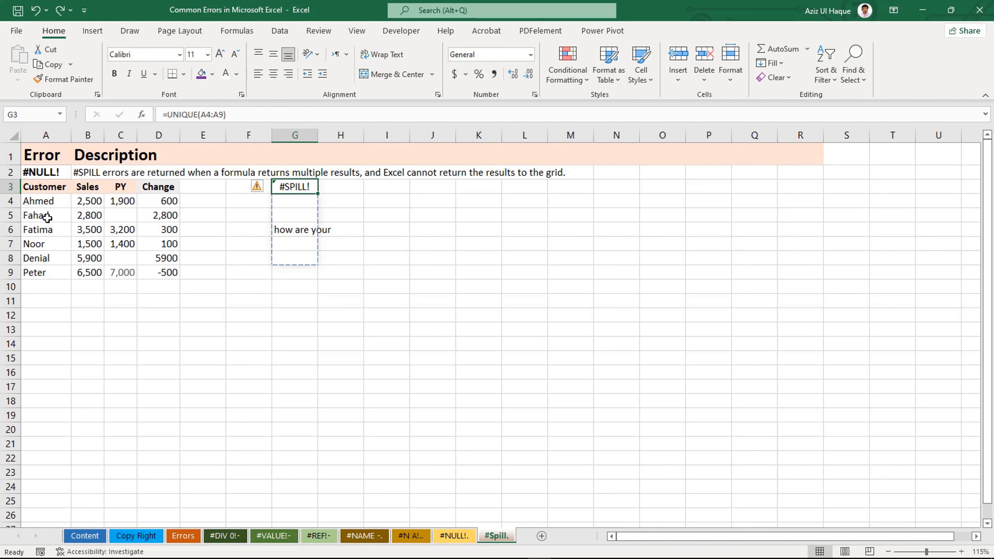
Step: Replace the wrong error label in A2 with #SPILL, copied from the beginning of the description in B2
click(59, 173)
key(Delete)
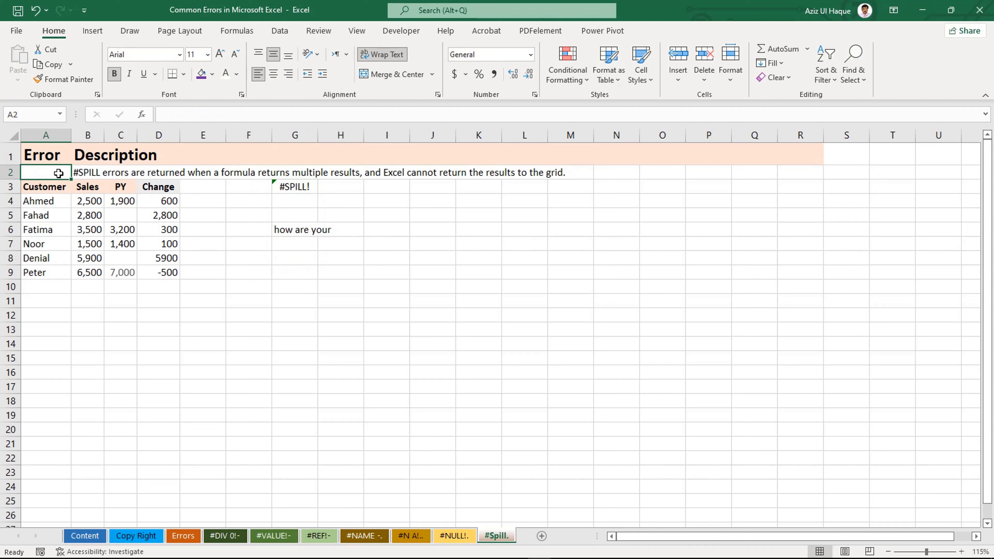
click(82, 173)
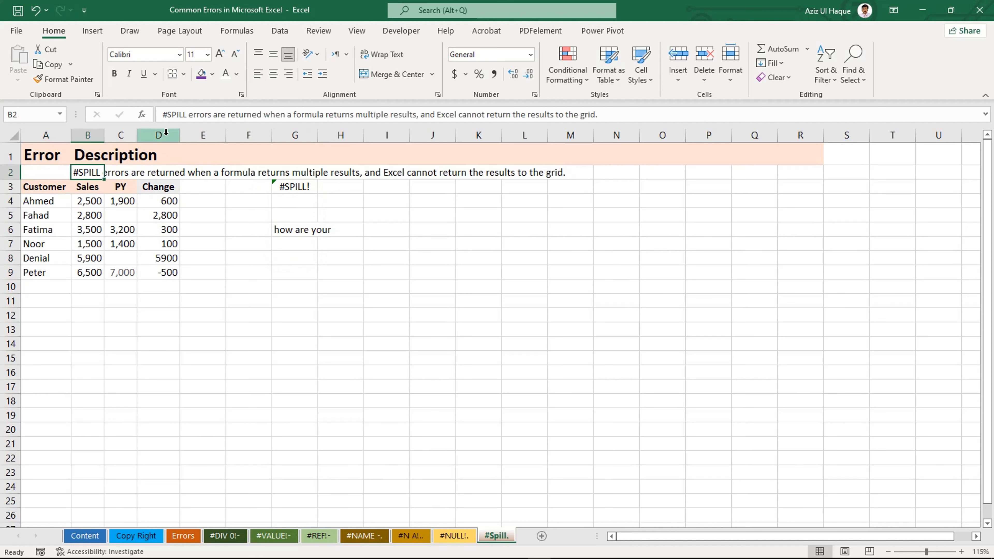
double_click(187, 114)
key(ctrl+c)
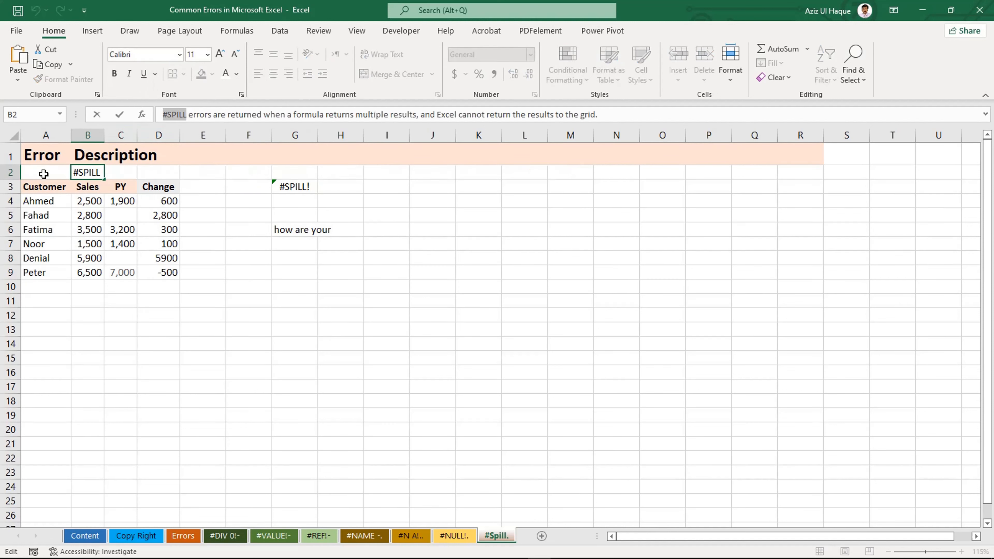
click(44, 174)
key(ctrl+v)
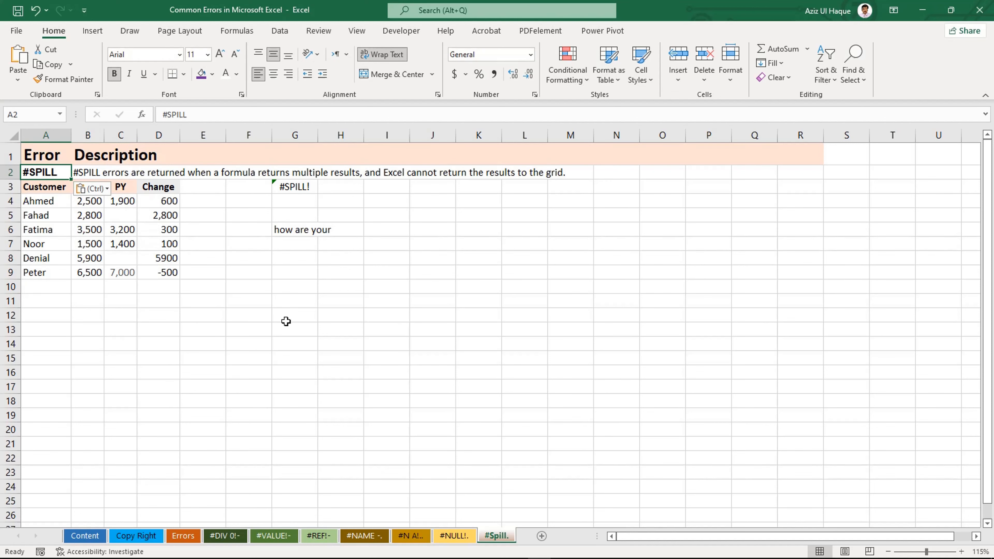
click(478, 301)
Step: Return to the Errors sheet through the #NULL! and #N/A sheets and review the descriptions of the listed error types
click(455, 537)
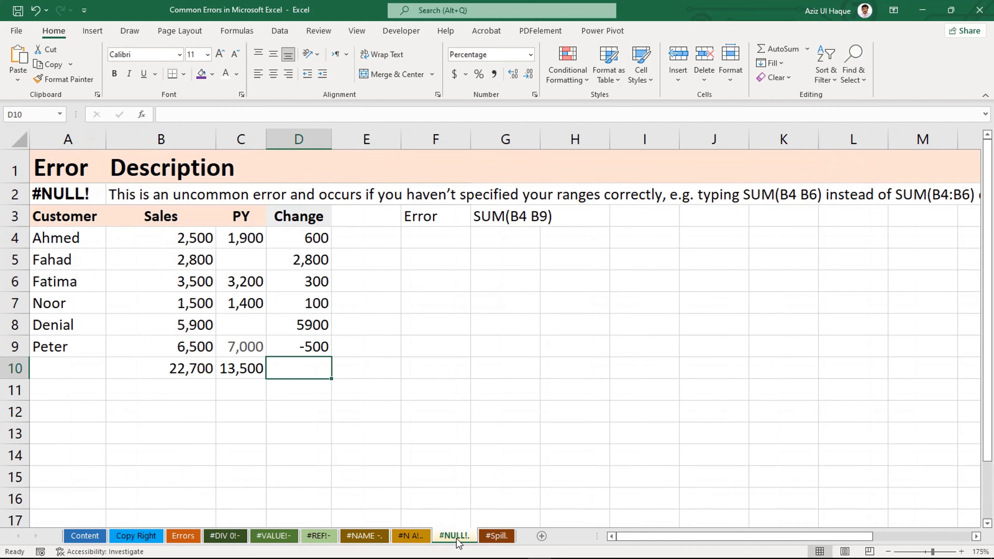
click(406, 539)
click(290, 446)
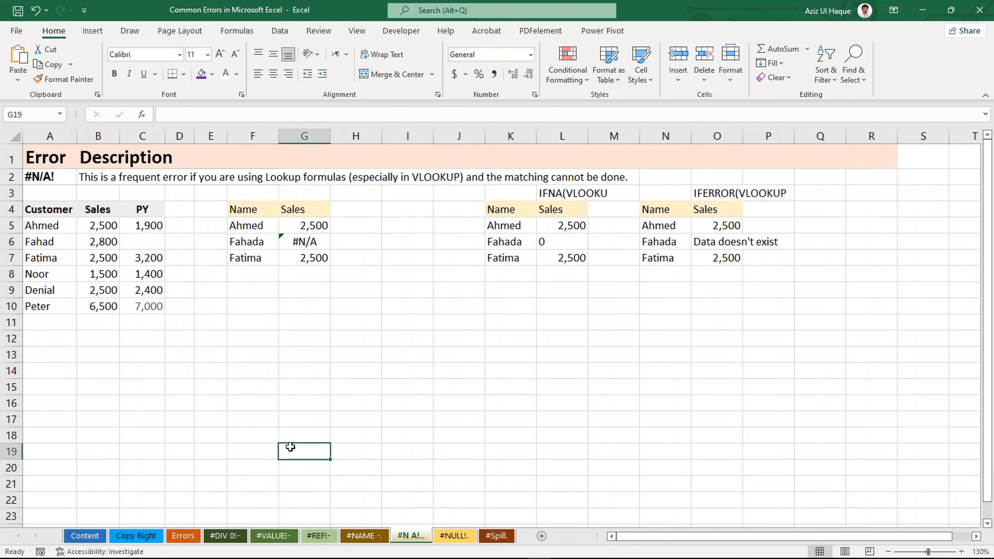
click(183, 536)
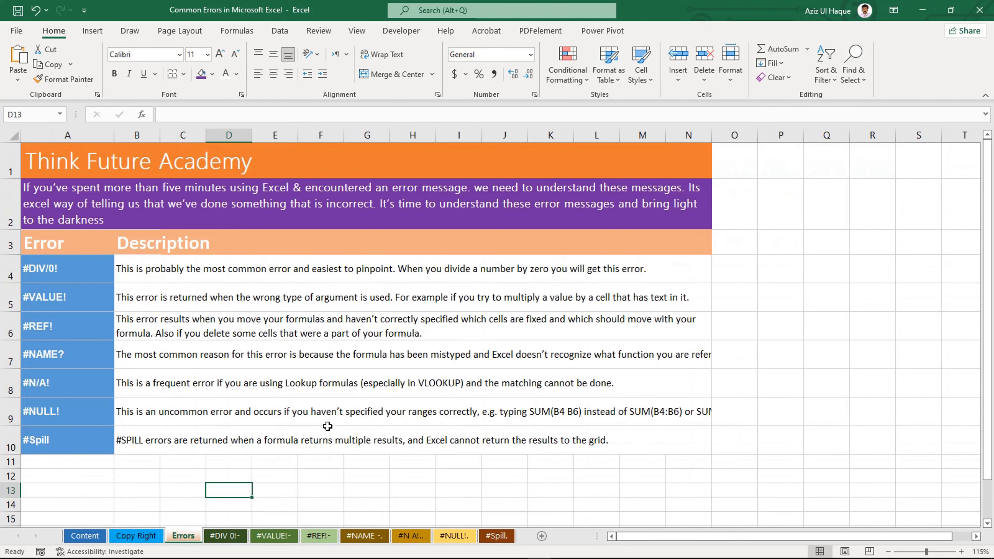
click(400, 300)
click(400, 271)
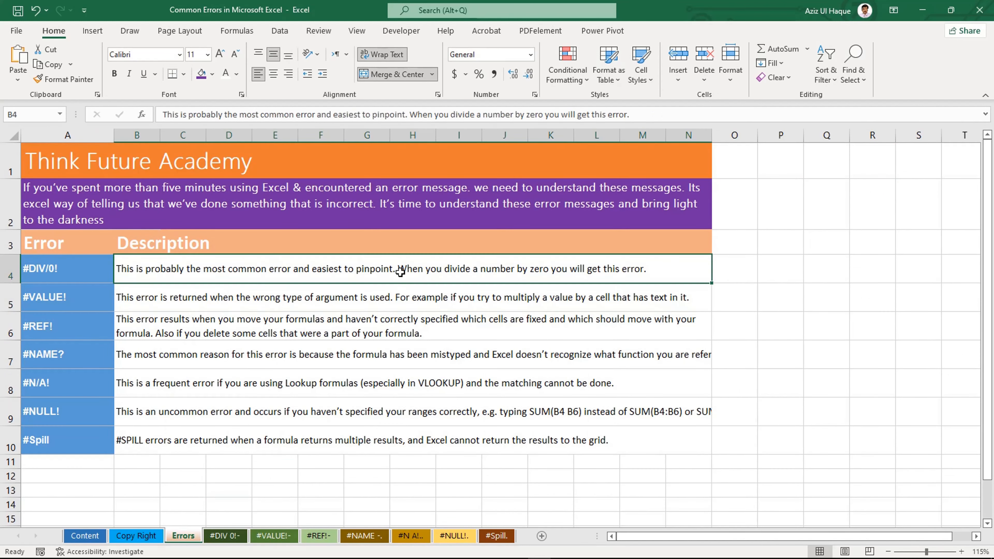
click(378, 431)
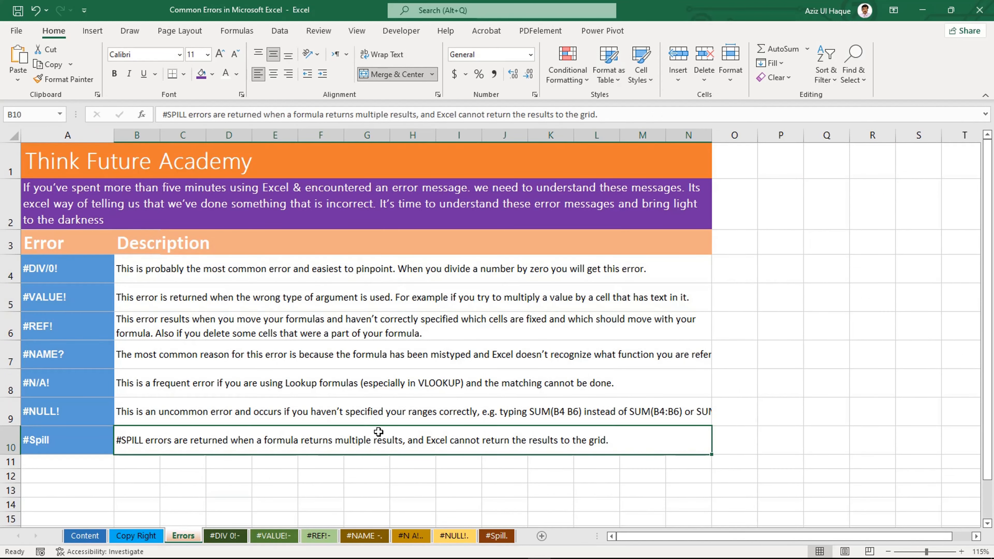
click(401, 412)
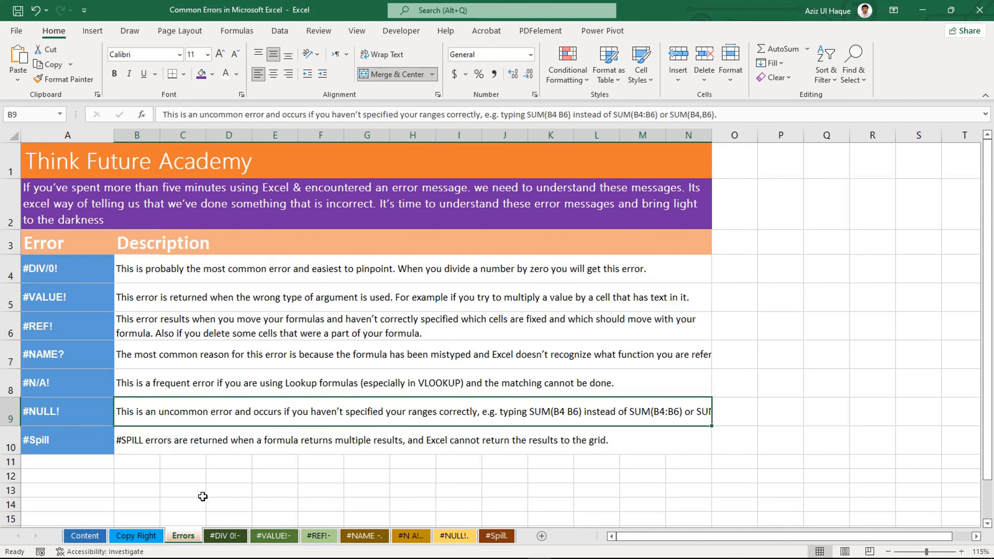
click(270, 270)
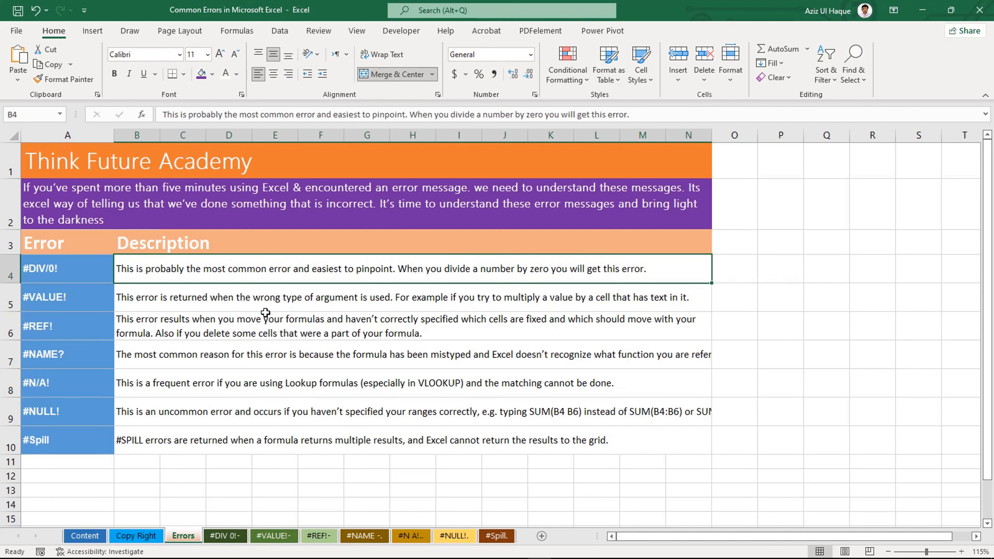
click(282, 330)
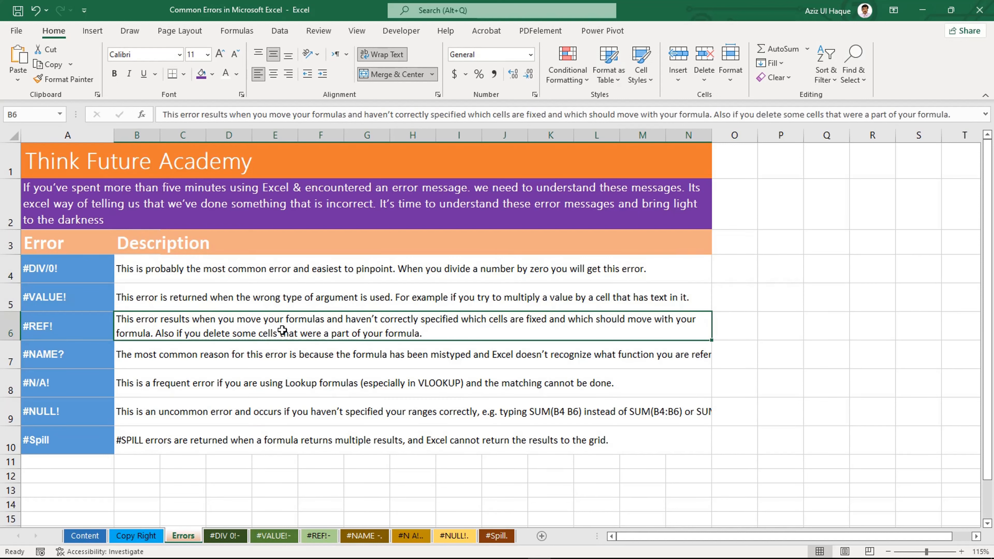